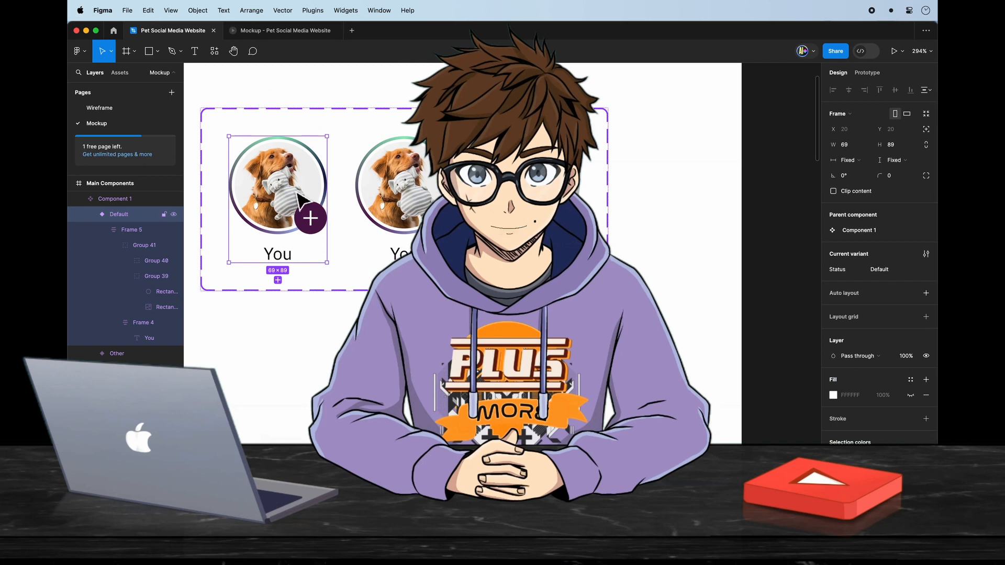
Add a linear gradient stroke at 100% opacity to the ring around the Default variant's avatar.
left_click(288, 155)
double_click(287, 152)
scroll(295, 159, "up", 5)
left_click(336, 138)
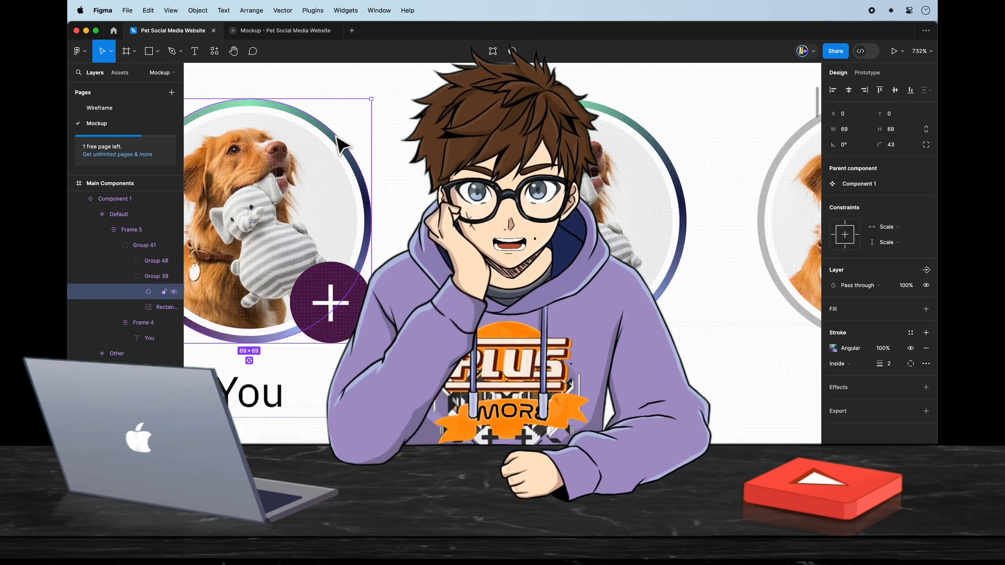
left_click(926, 333)
left_click(883, 348)
type("100")
key("Return")
left_click(833, 348)
left_click(729, 306)
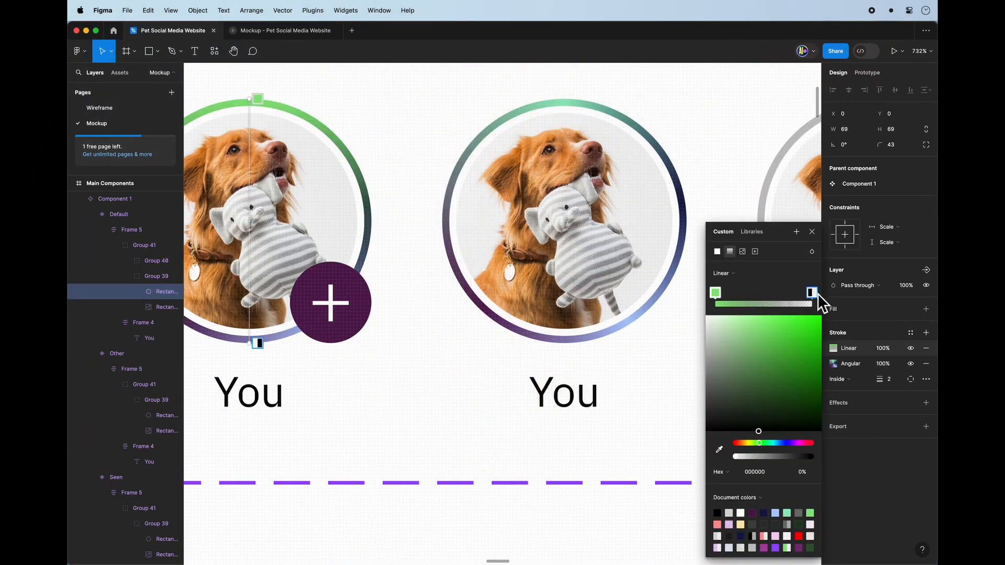
Set the stroke gradient's end stop to the light pink F9CFF2 sampled from the canvas.
left_click(811, 293)
scroll(442, 395, "down", 10)
left_click(719, 450)
left_click(279, 403)
scroll(573, 309, "up", 5)
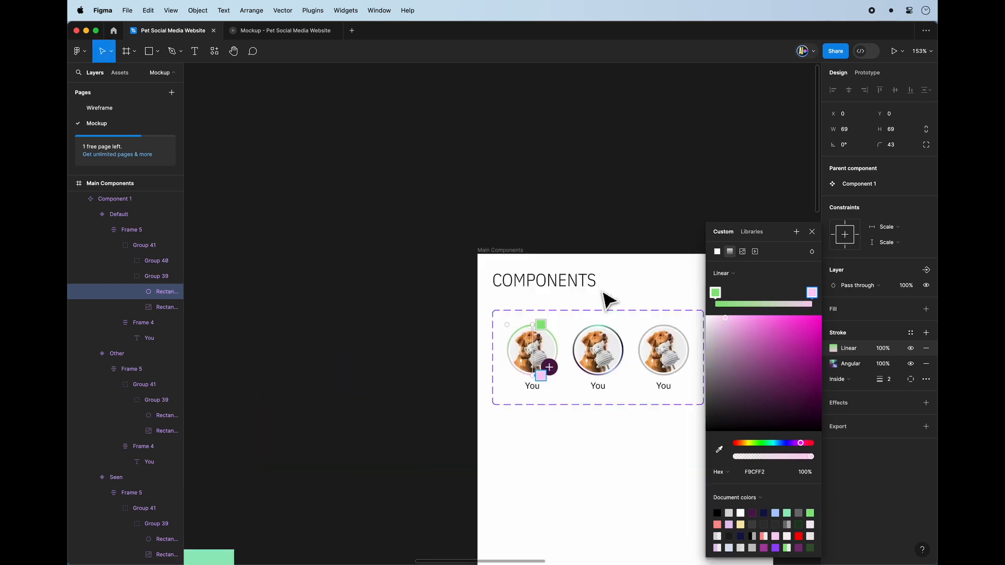
Set the stroke gradient's start stop to the dark purple sampled from the canvas.
left_click(715, 293)
scroll(606, 428, "down", 5)
left_click(719, 450)
left_click(335, 418)
scroll(470, 241, "up", 5)
left_click(811, 231)
Try to paste the purple-to-pink gradient stroke onto the avatar ring of the Other variant.
scroll(514, 319, "down", 5)
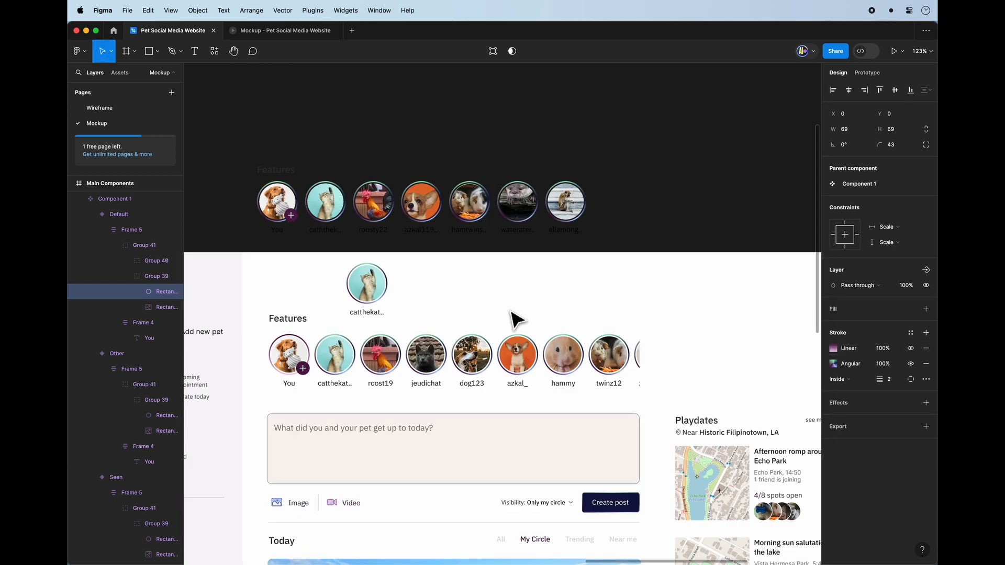
scroll(293, 345, "up", 5)
scroll(366, 335, "down", 5)
scroll(419, 262, "up", 5)
left_click(542, 320)
double_click(576, 334)
double_click(576, 333)
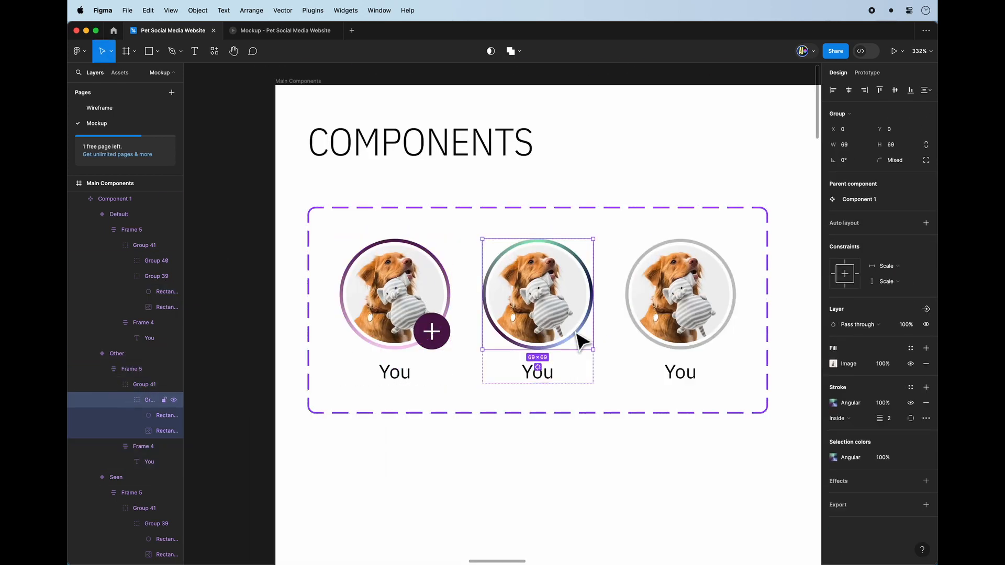
double_click(576, 334)
double_click(576, 334)
key("Escape")
key("super+v")
left_click(640, 500)
Present the User Feed/Dashboard mockup as a prototype.
scroll(640, 499, "down", 5)
scroll(641, 500, "down", 5)
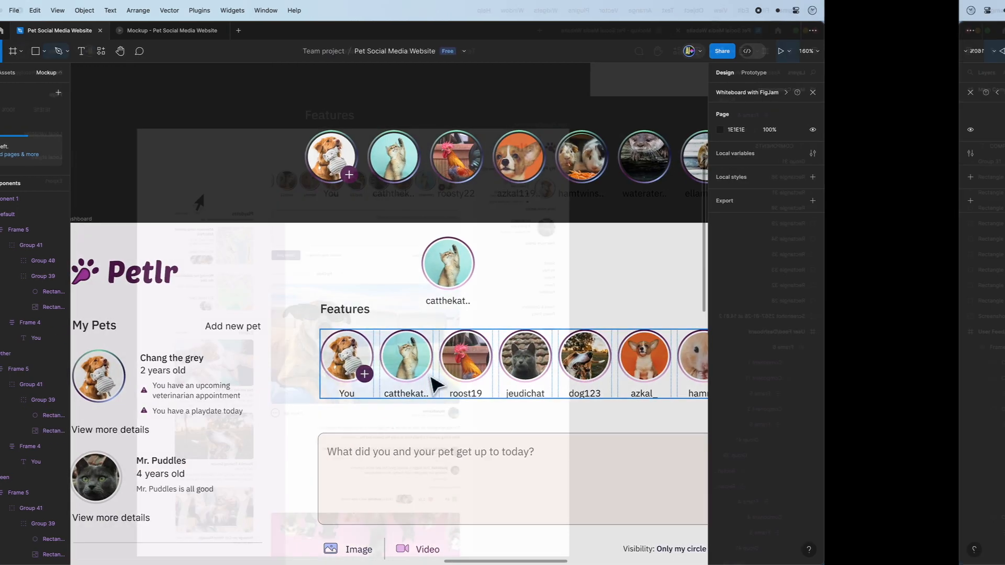
scroll(686, 172, "right", 2)
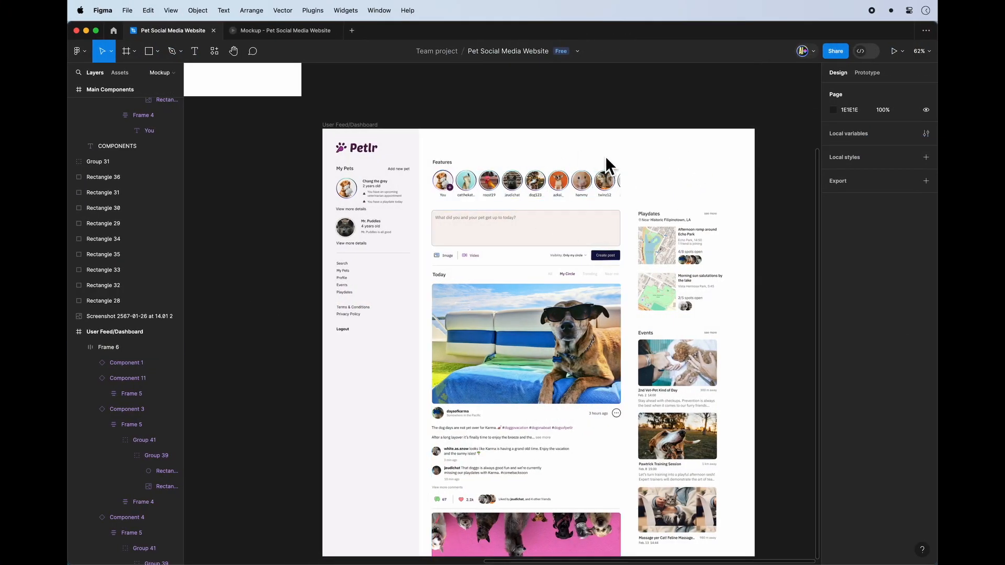
left_click(350, 125)
scroll(457, 123, "right", 2)
scroll(458, 123, "down", 1)
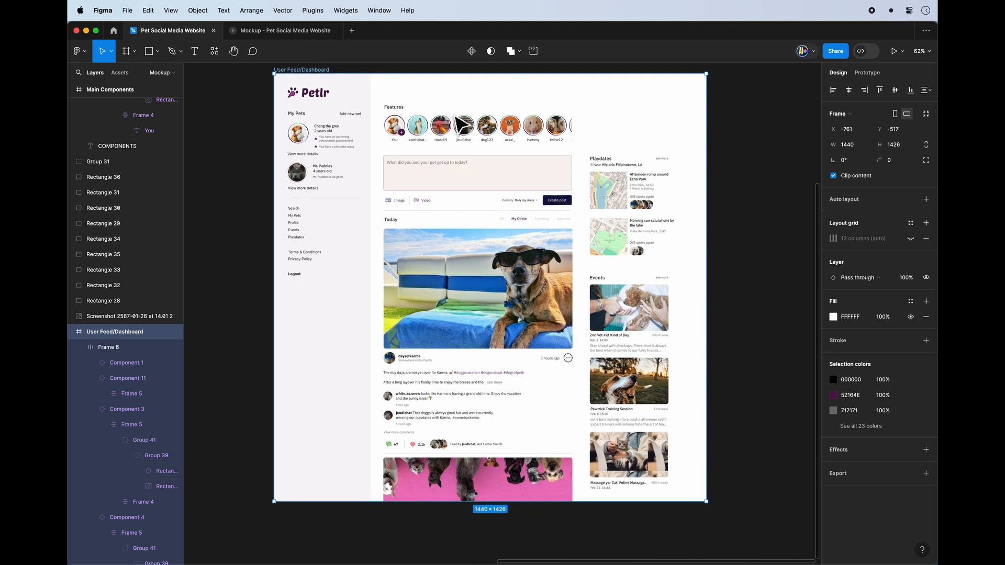
left_click(530, 97)
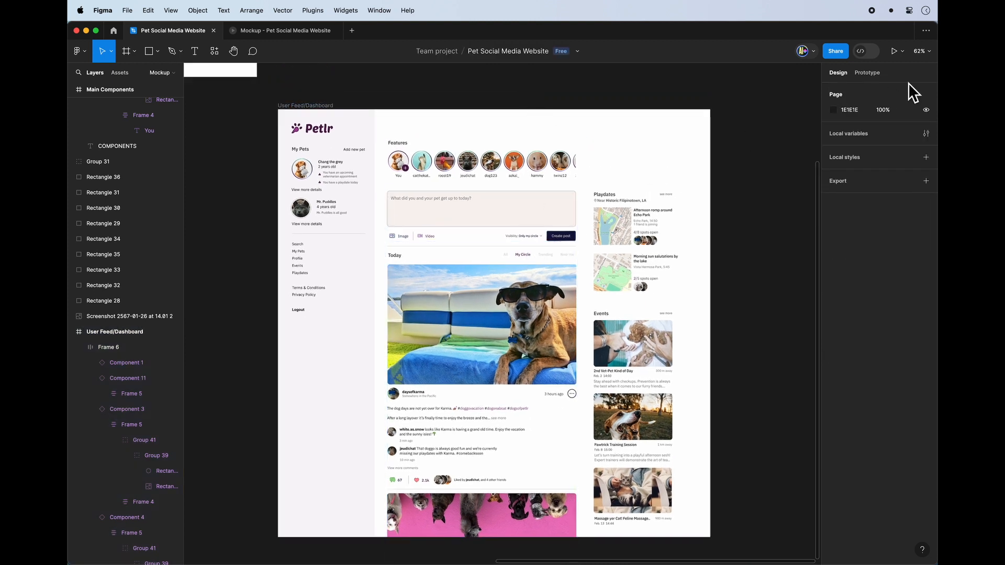
left_click(895, 54)
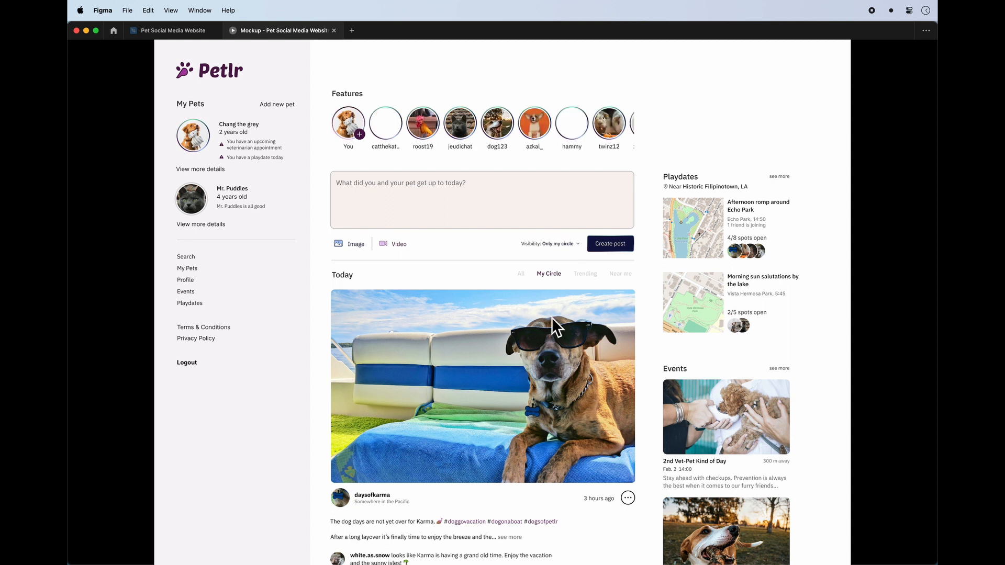
Examine how the dashboard feed scrolls in the prototype preview, try the first post's options button, and close the preview.
scroll(552, 317, "down", 2)
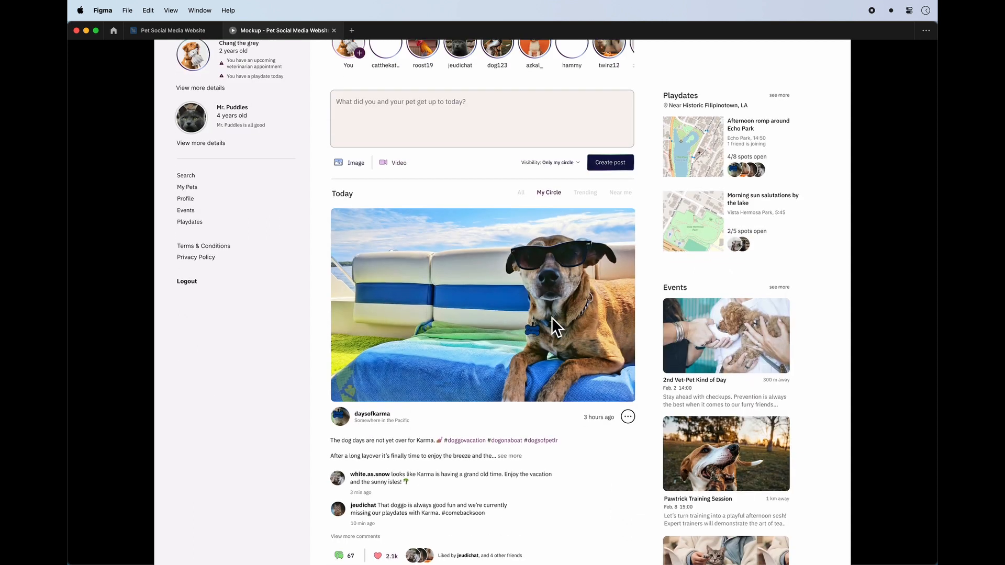
scroll(552, 317, "up", 2)
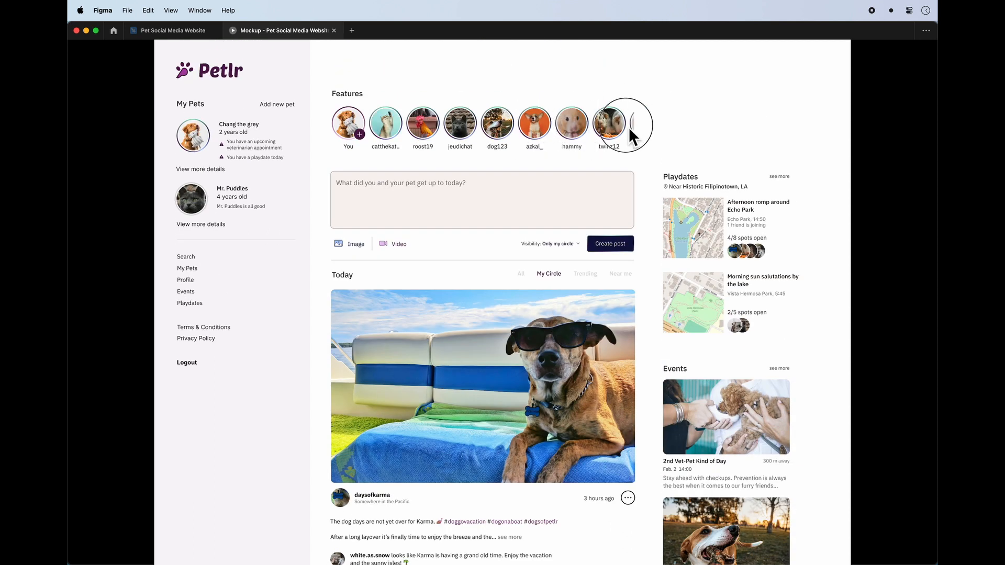
scroll(576, 127, "down", 5)
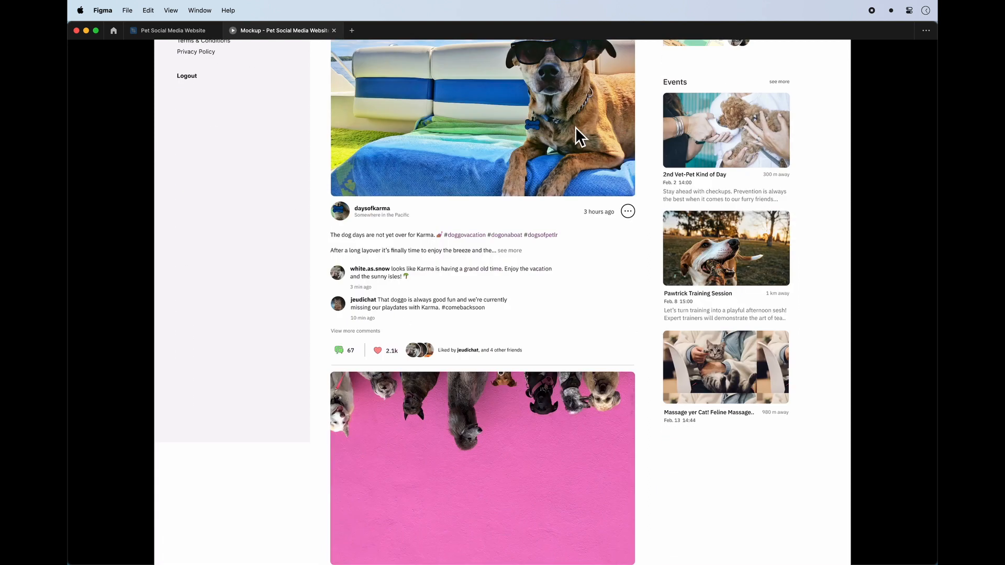
scroll(575, 126, "up", 5)
scroll(575, 126, "down", 5)
scroll(576, 126, "up", 5)
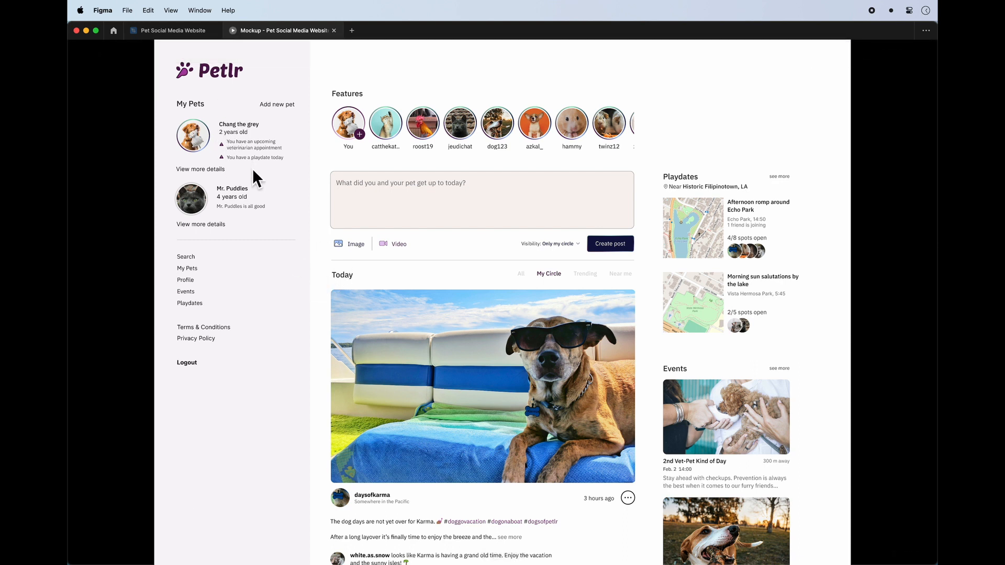
scroll(319, 234, "down", 5)
scroll(319, 233, "up", 5)
scroll(727, 278, "down", 4)
scroll(721, 330, "up", 4)
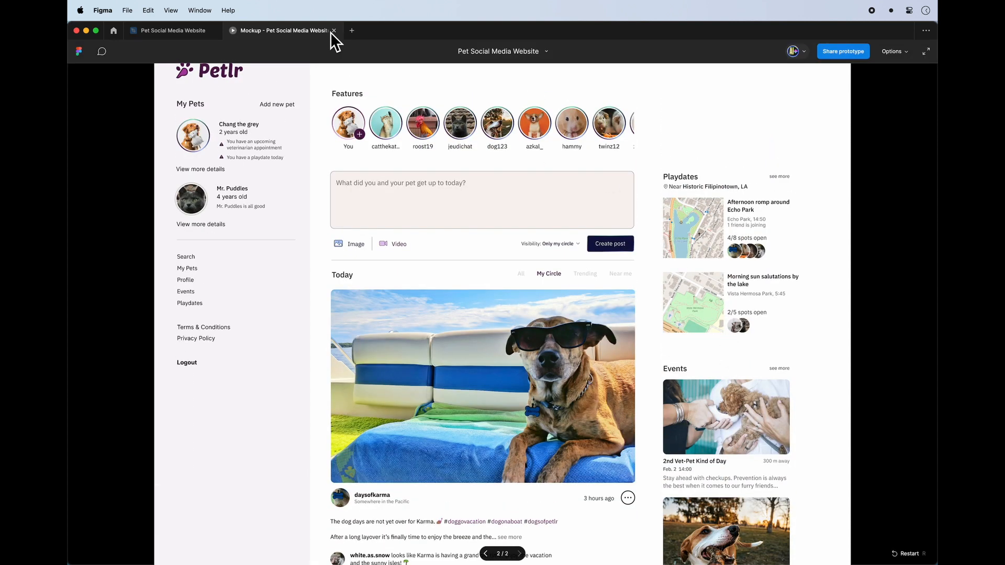
scroll(316, 206, "down", 5)
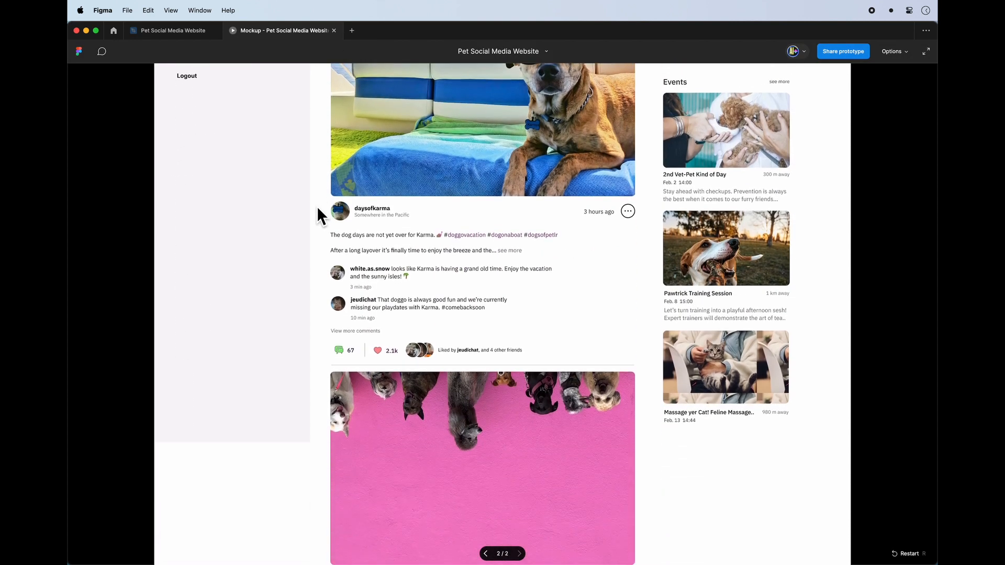
left_click(627, 211)
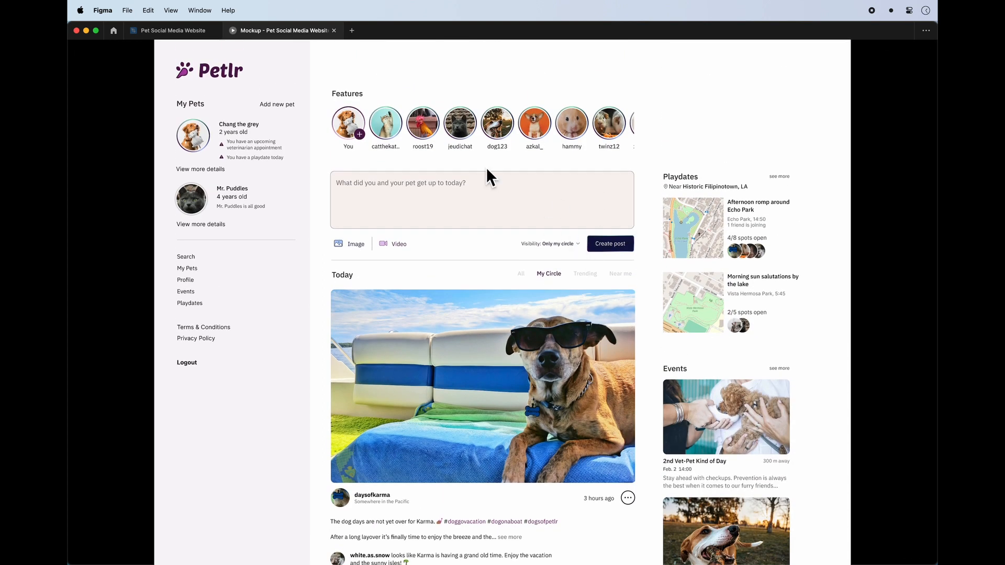
left_click(334, 30)
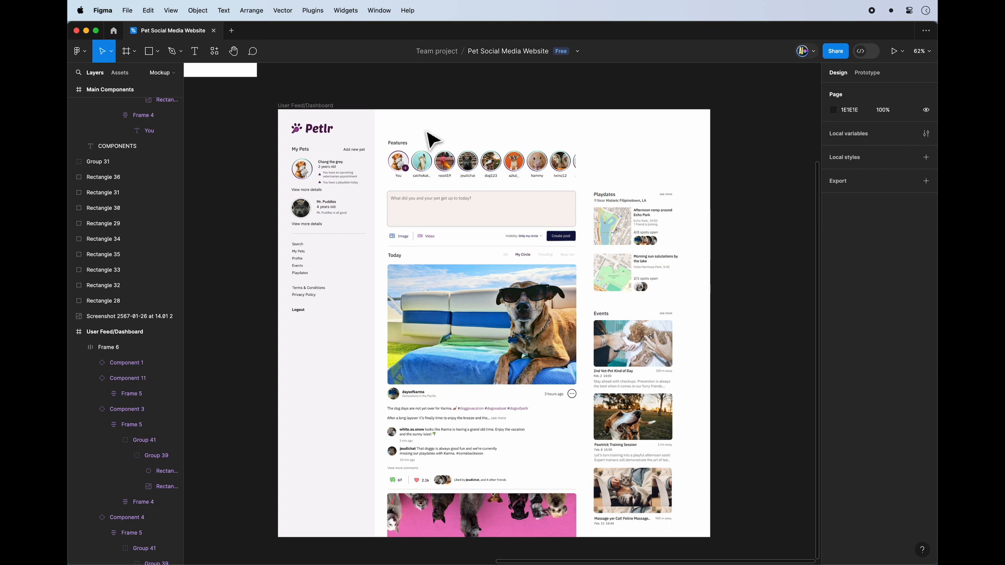
Set the overflow scrolling of the Features avatar row to Horizontal.
scroll(518, 213, "up", 2)
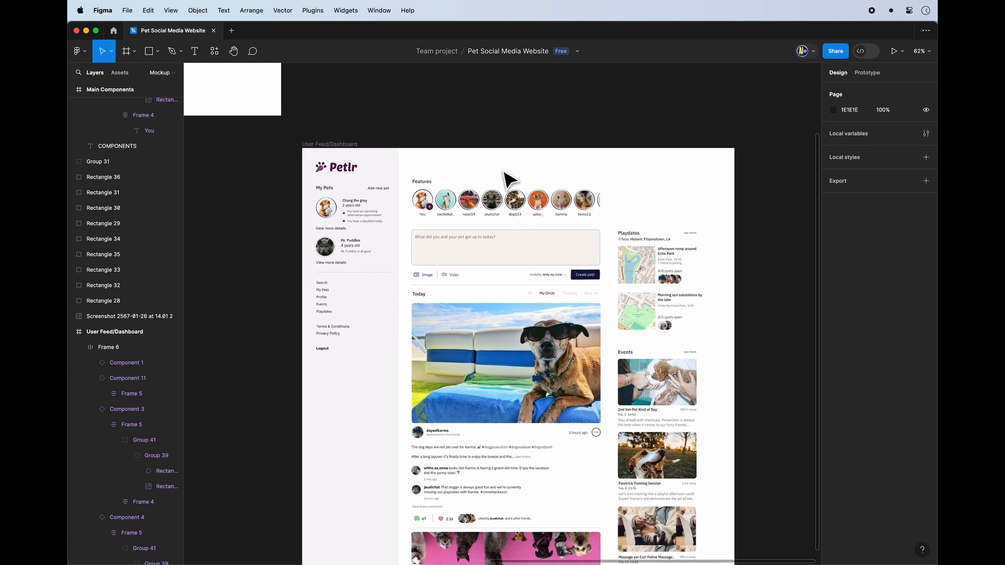
scroll(510, 181, "up", 5)
left_click(548, 258)
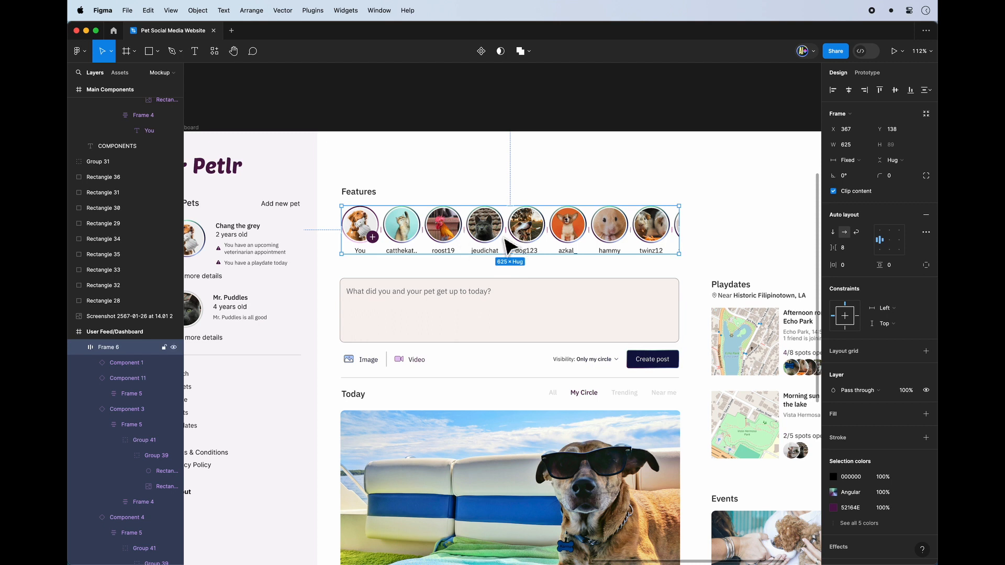
left_click(868, 73)
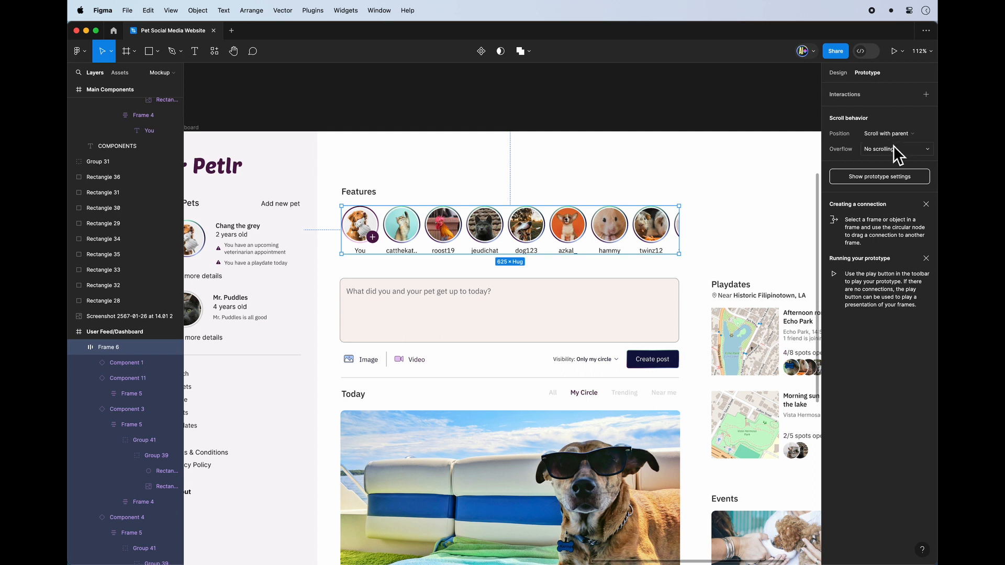
left_click(867, 150)
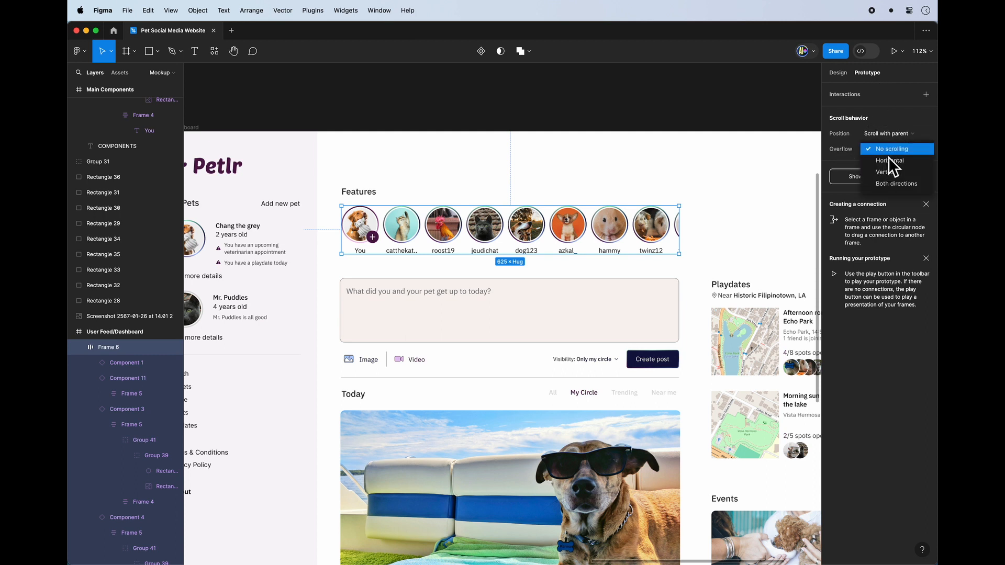
left_click(902, 165)
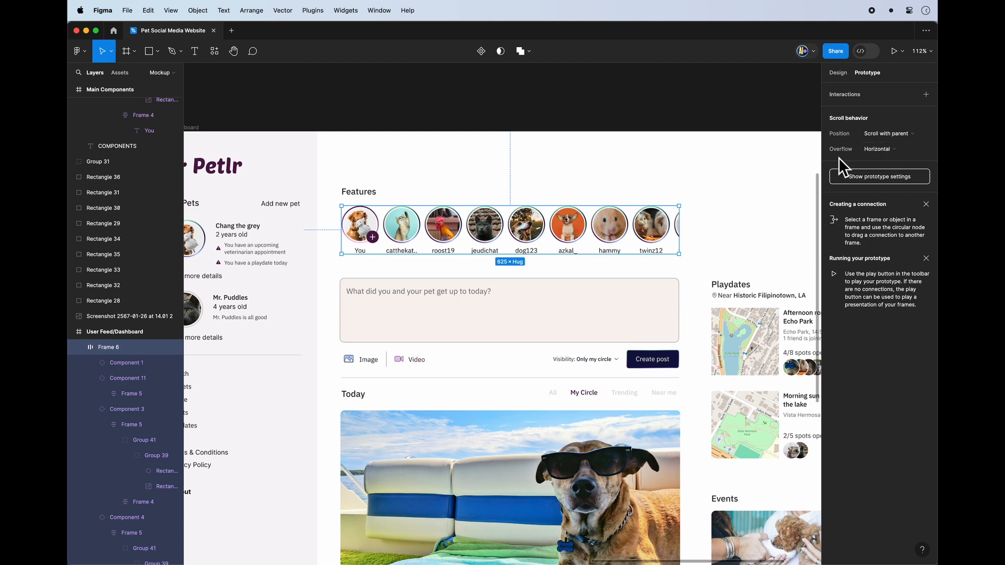
Test the horizontal scrolling of the Features row in the prototype preview and close the preview.
left_click(893, 51)
left_click(519, 554)
scroll(581, 124, "right", 3)
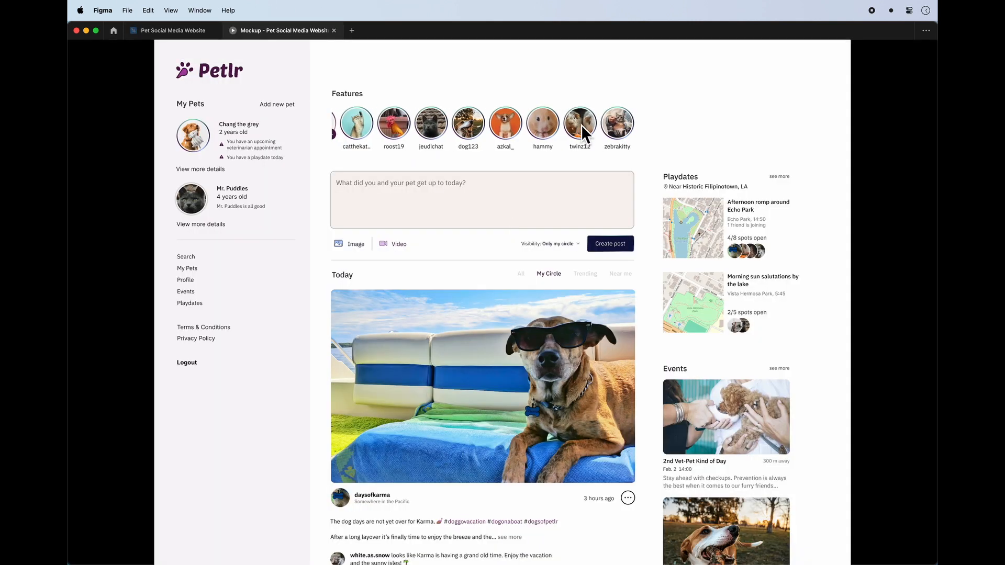
key("super+w")
Duplicate the twinz12 avatar twice within the Features row.
left_click(542, 228)
left_click(838, 72)
left_click(748, 104)
double_click(653, 246)
key("super+d")
key("super+d")
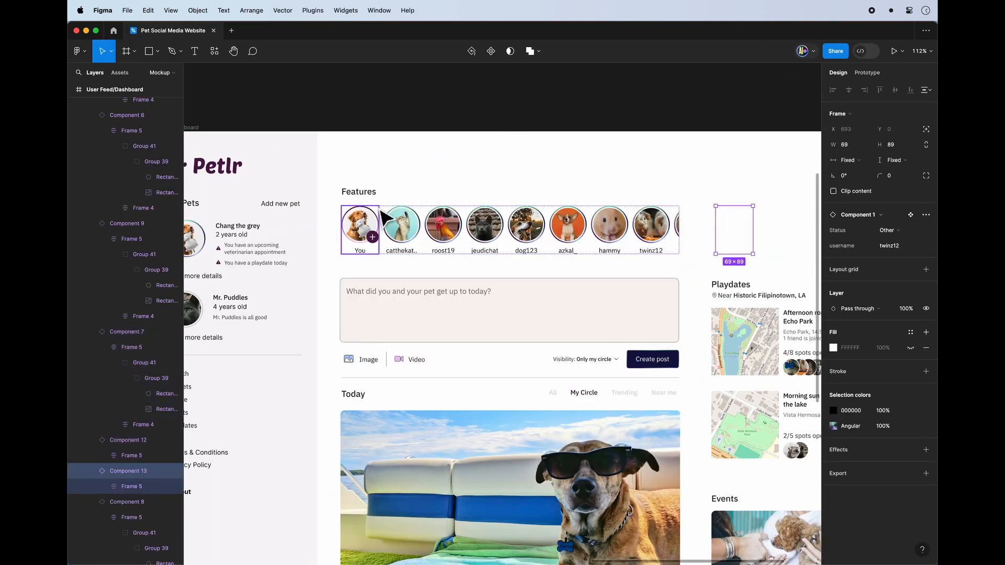
Turn off content clipping on the Features row to expose its overflowing avatars.
left_click(382, 211)
left_click(836, 192)
scroll(649, 235, "right", 2)
Replace the first duplicated avatar's picture with the otter photo, using the Crop image mode.
double_click(629, 244)
left_click(632, 542)
left_click_drag(780, 412, 764, 400)
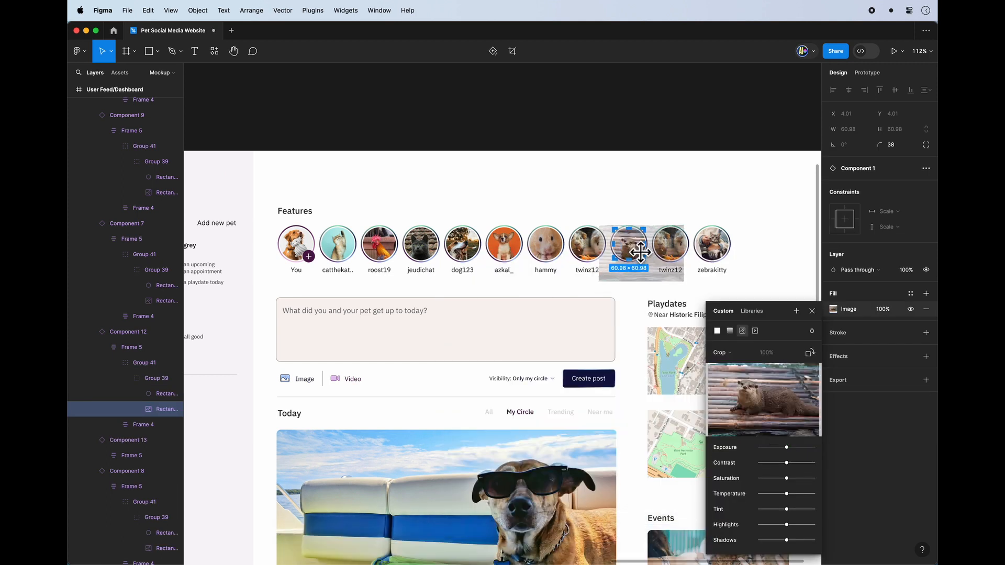
Replace the second duplicated avatar's picture with the fox photo and set its image mode to Fill.
double_click(670, 244)
double_click(670, 244)
left_click(632, 543)
left_click_drag(786, 351, 763, 400)
left_click(724, 352)
left_click(727, 328)
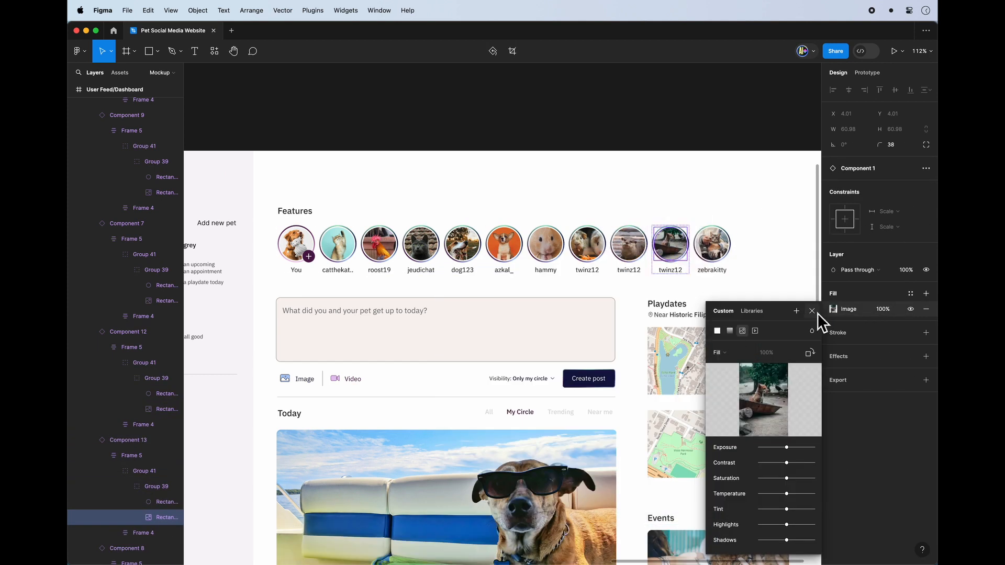
left_click(813, 312)
Set the usernames of the two duplicated avatars to cobytheott for the otter and foxxy for the fox.
left_click(671, 270)
left_click(129, 440)
left_click(901, 245)
type("foxxy")
key("Return")
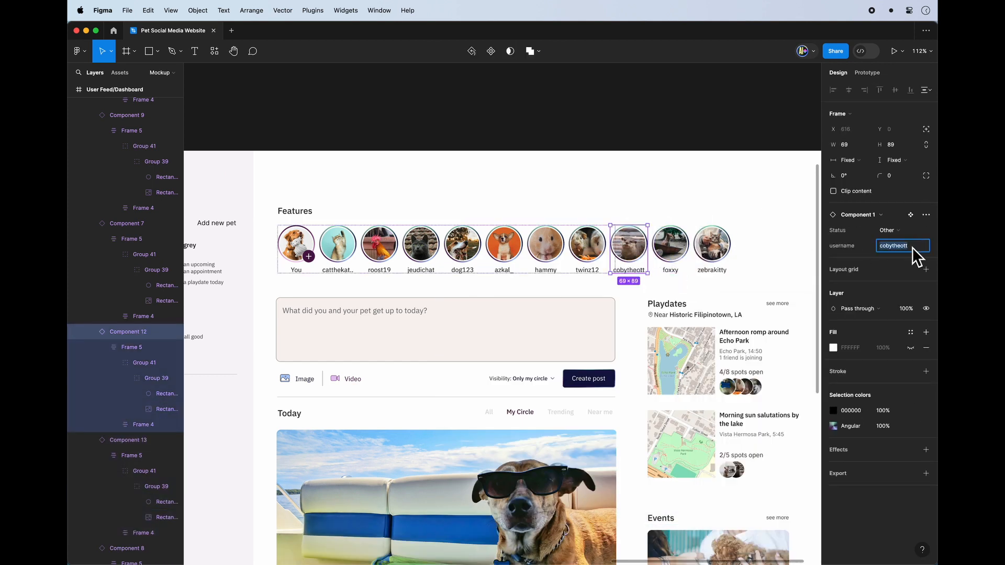
Give the Features row individual auto layout paddings, with 0 on the left and 14 on the right.
left_click(584, 256)
left_click(925, 265)
left_click(844, 264)
type("0")
left_click(848, 281)
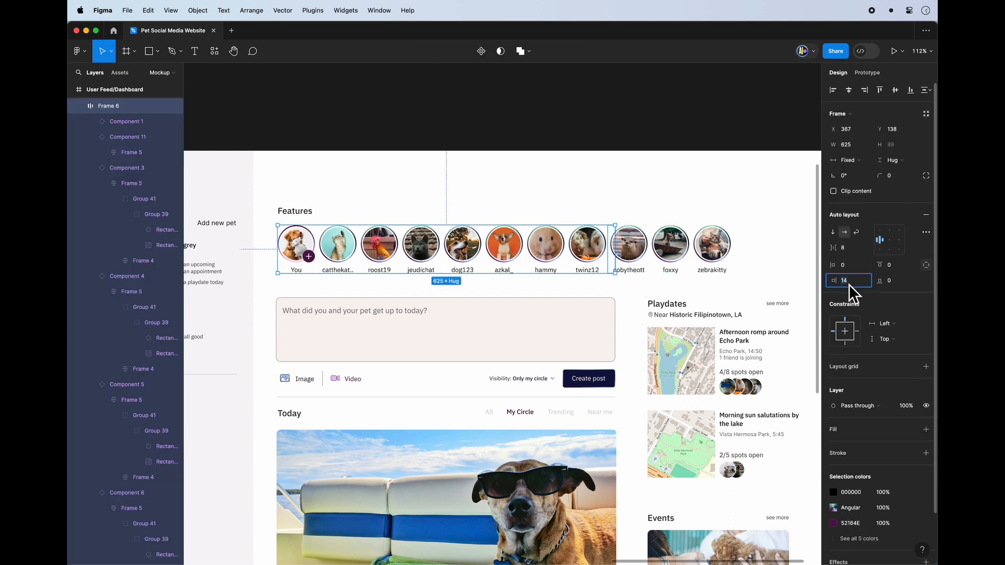
Turn content clipping back on for the Features row and set its overflow scrolling to Horizontal.
left_click(842, 192)
left_click(867, 73)
left_click(891, 149)
left_click(891, 155)
Present the prototype and examine how the Features row scrolls horizontally through all its avatars in both directions.
key("super+alt+Return")
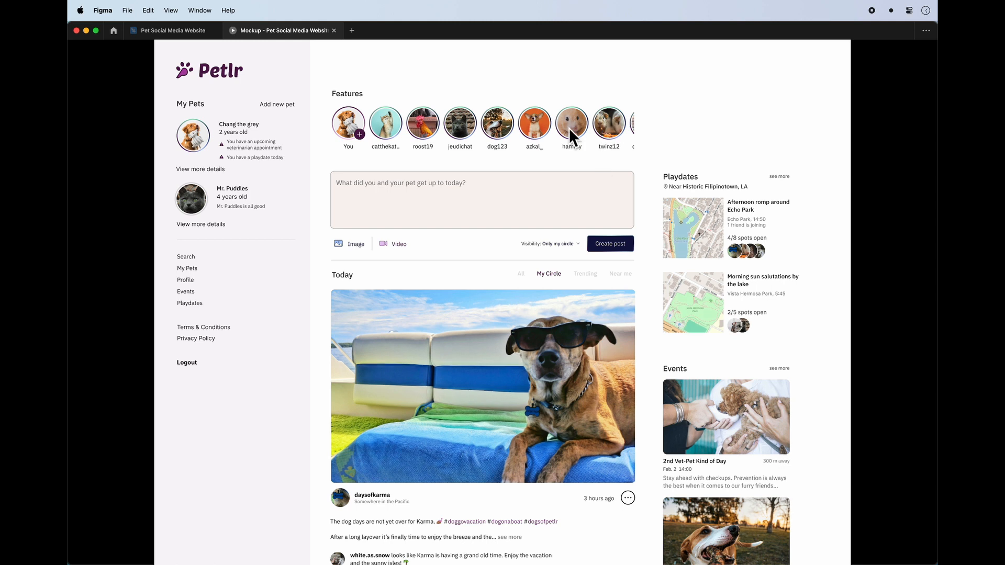
scroll(569, 128, "right", 3)
scroll(569, 128, "left", 3)
scroll(569, 127, "right", 3)
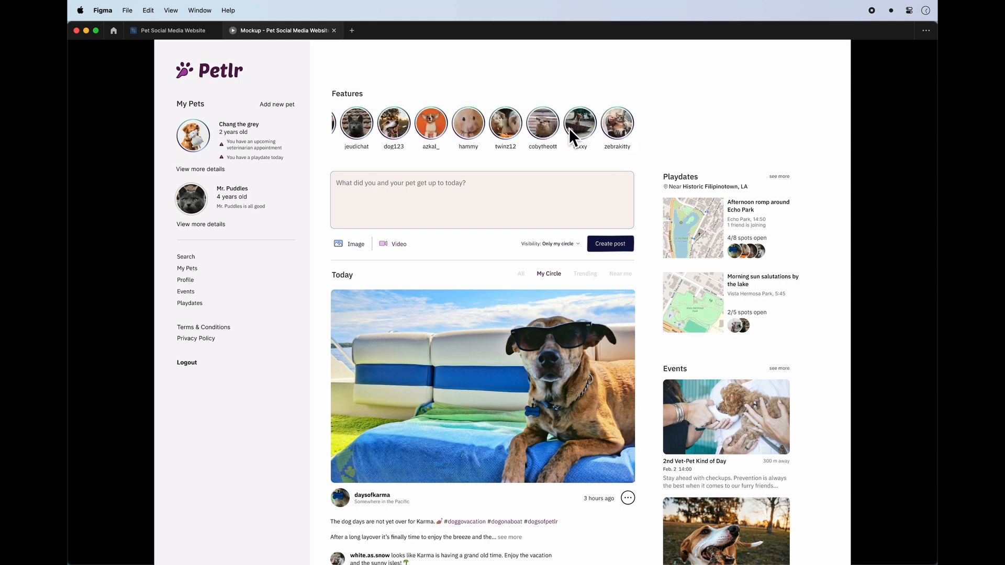
scroll(569, 128, "left", 3)
scroll(569, 128, "right", 3)
scroll(569, 128, "left", 3)
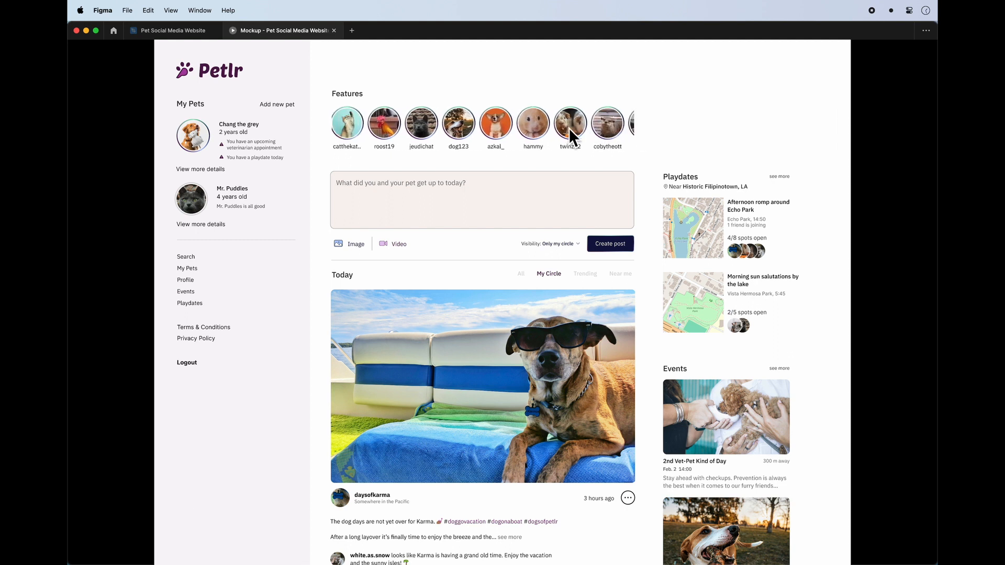
scroll(569, 127, "right", 3)
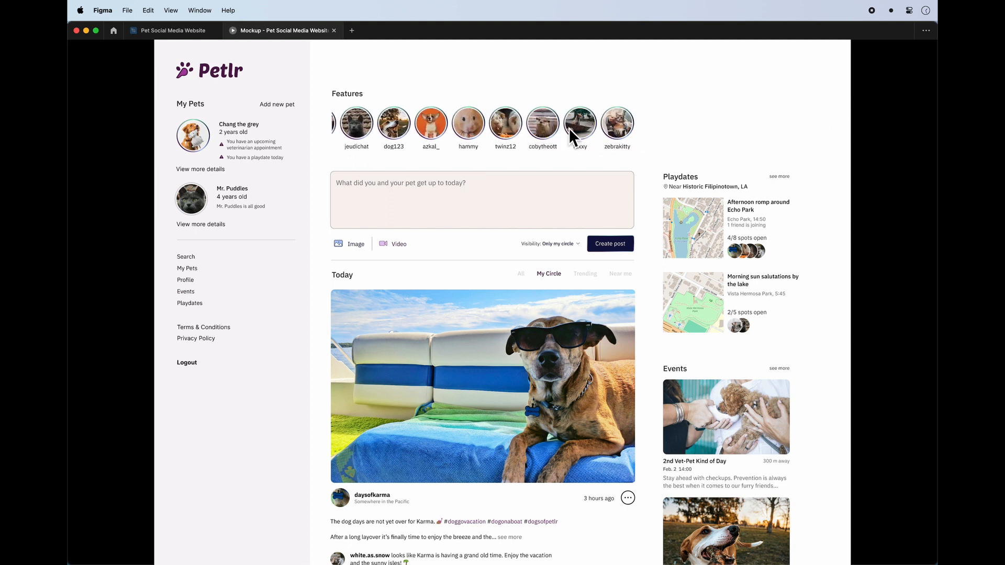
scroll(569, 128, "left", 2)
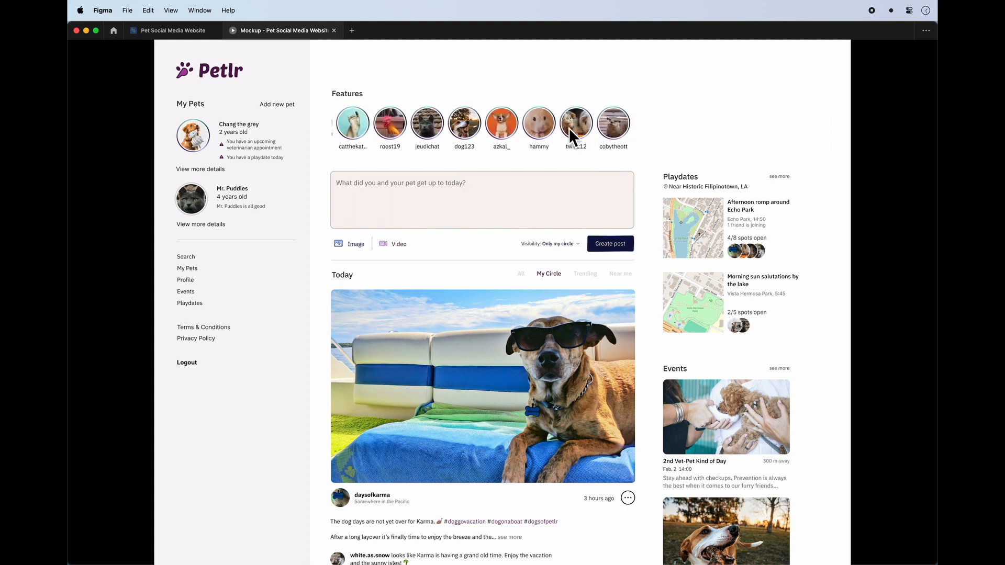
scroll(570, 128, "left", 1)
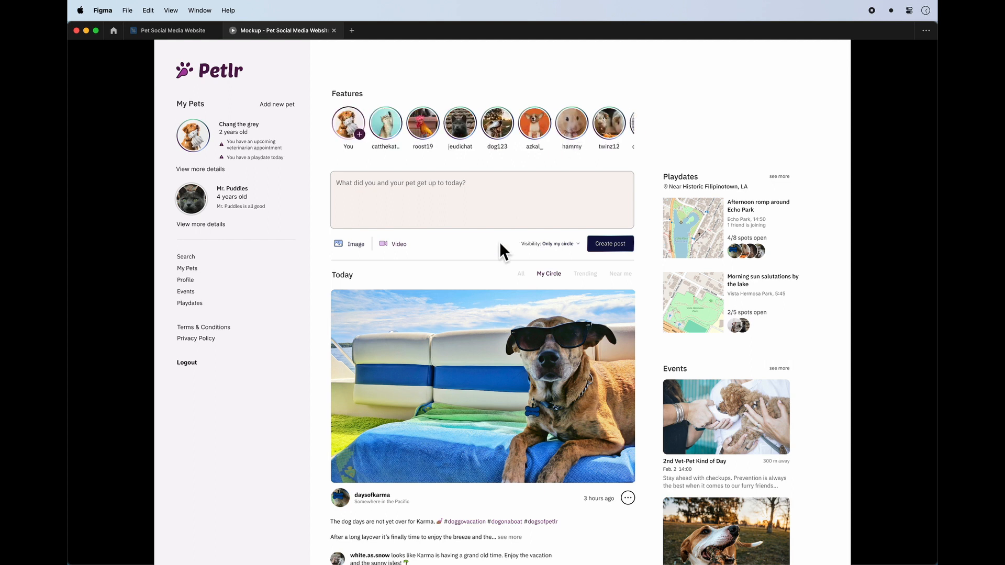
Close the prototype presentation and examine the Visibility selector beside the Create post button in the design.
left_click(335, 31)
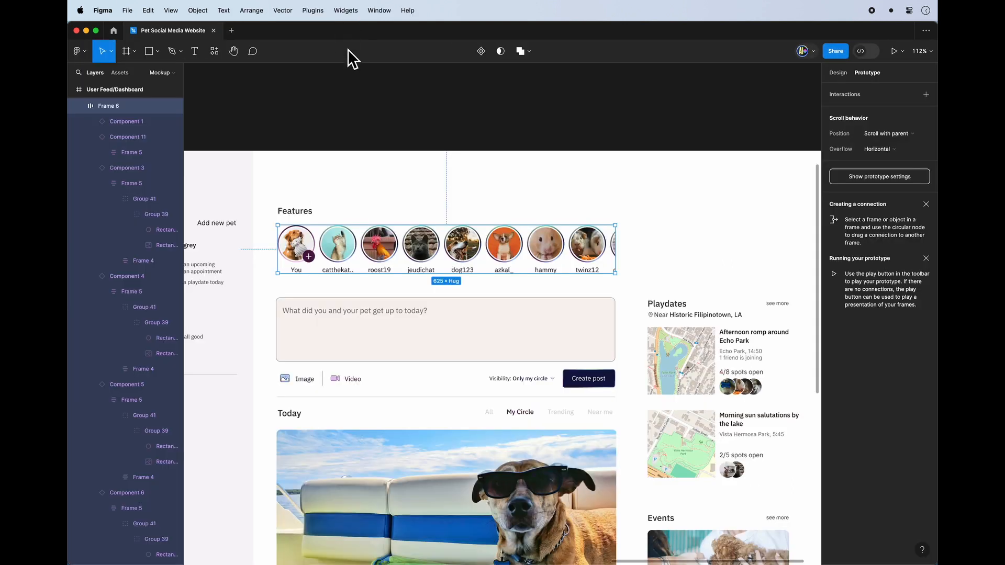
scroll(524, 324, "down", 3)
scroll(523, 324, "left", 2)
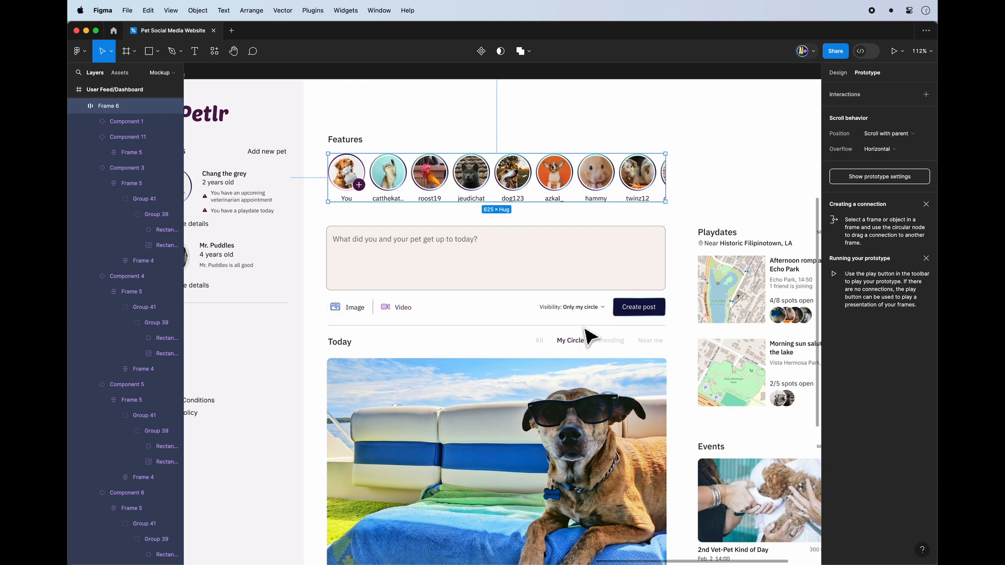
left_click(590, 317)
scroll(581, 316, "up", 5, "ctrl")
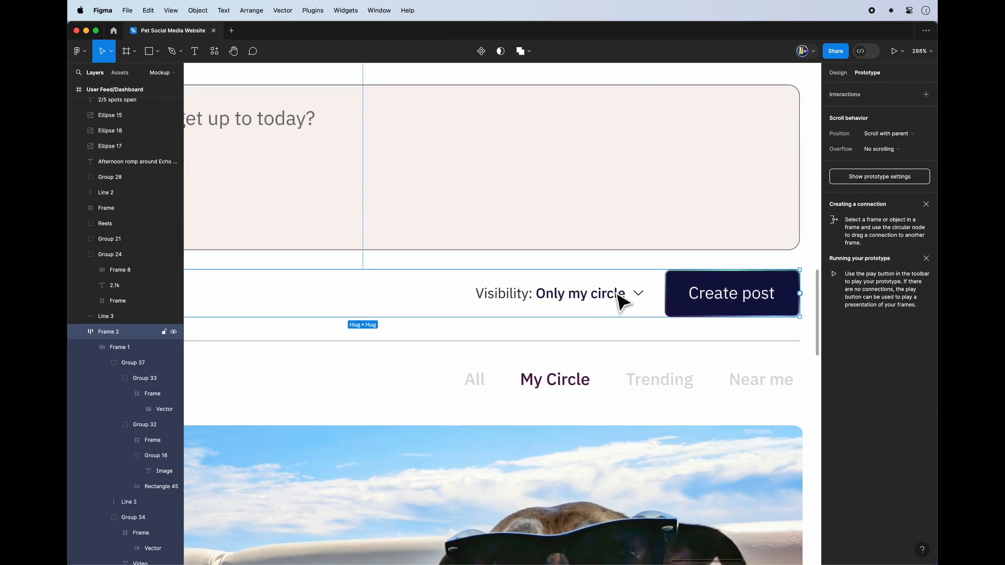
scroll(636, 313, "down", 6, "ctrl")
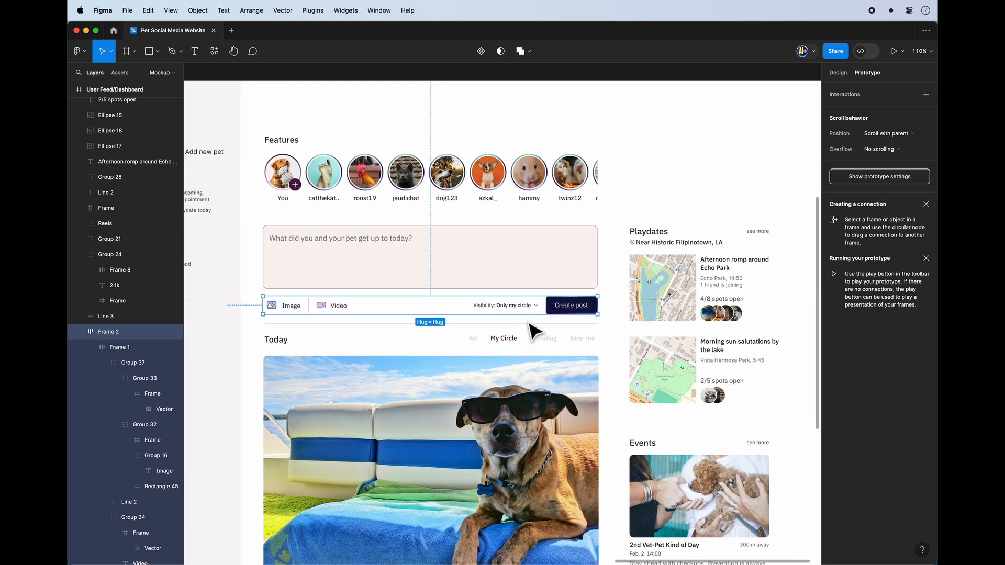
key("Escape")
Draw a rectangle about 128 × 133 in size just below the Visibility selector, with a corner radius of 8.
scroll(534, 329, "down", 2)
scroll(534, 330, "right", 2)
left_click(158, 56)
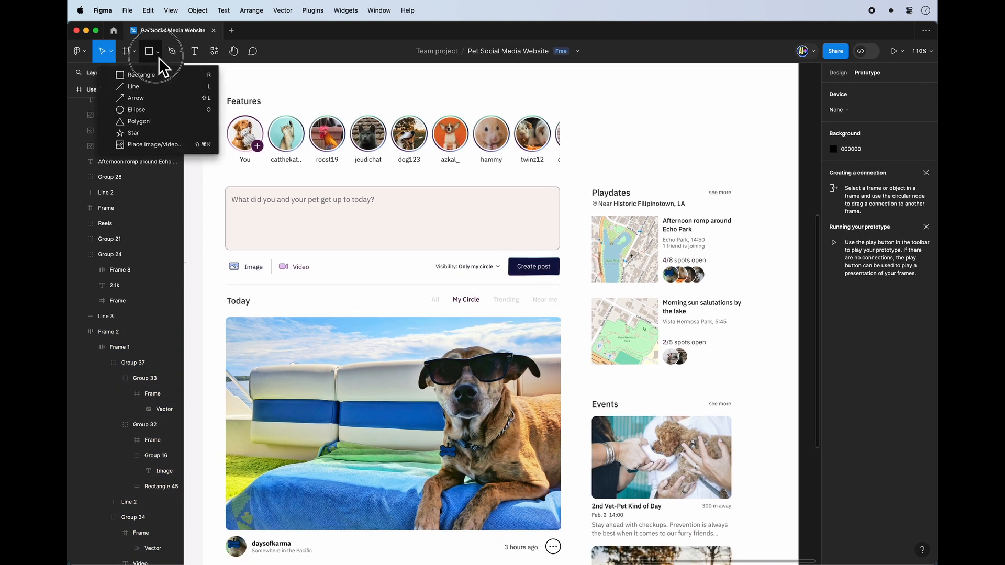
left_click(155, 76)
left_click_drag(574, 280, 482, 349)
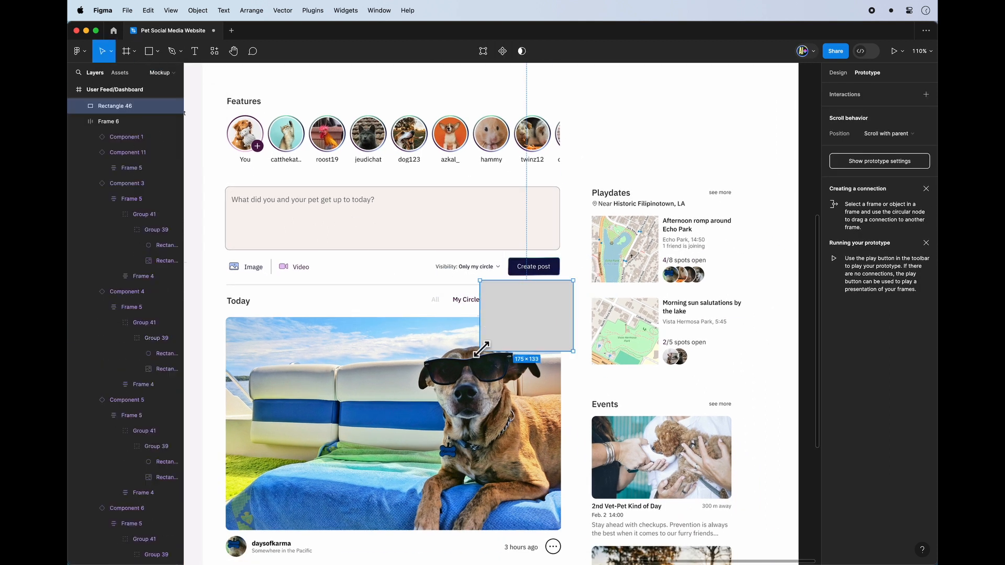
scroll(497, 314, "up", 4)
mouse_move(552, 316)
left_mouse_down()
mouse_move(489, 316)
mouse_move(500, 310)
left_mouse_up()
left_click(837, 73)
left_click_drag(555, 291, 511, 290)
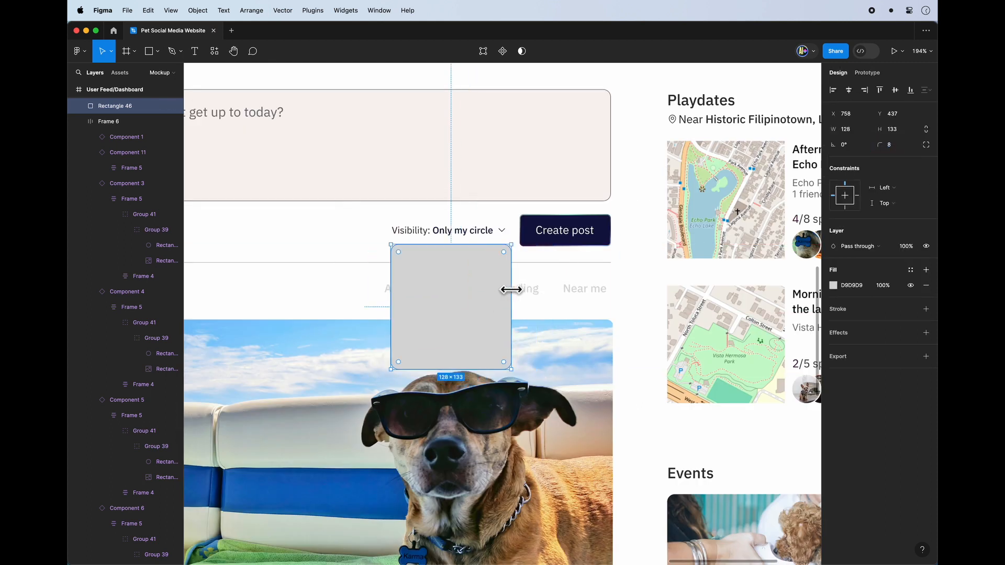
scroll(423, 270, "up", 4)
left_click_drag(373, 232, 379, 238)
Give the rectangle an FFFFFF fill and a B8B8B8 inside stroke with a weight of 0.5.
left_click(832, 285)
left_click(925, 309)
left_click(718, 449)
left_click(643, 325)
left_click(851, 285)
type("B8B8B8")
left_click(891, 340)
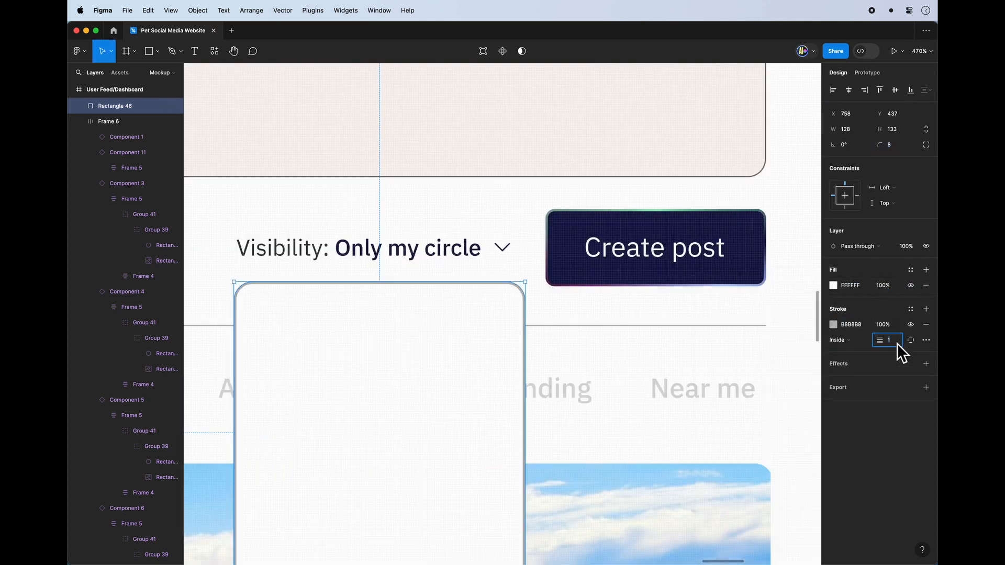
type("0.5")
scroll(598, 326, "down", 5)
scroll(528, 348, "up", 2)
key("t")
left_click(467, 368)
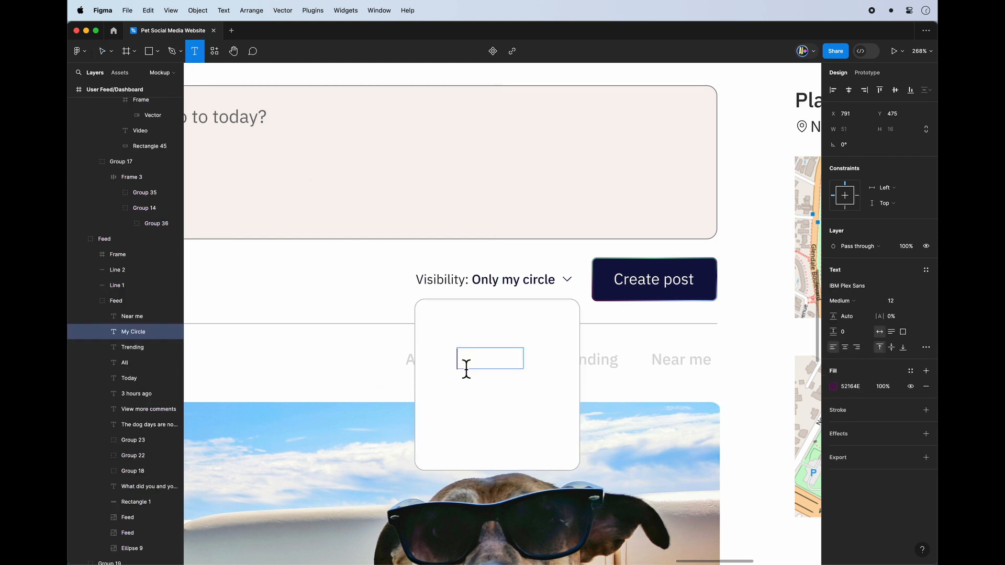
key("super+z")
key("v")
Move the rectangle onto the empty canvas beside the dashboard, draw a 128 × 133 frame around it and name it Visibility overlay.
scroll(496, 362, "down", 4)
left_click_drag(343, 296, 800, 287)
scroll(538, 324, "up", 3)
key("f")
left_click_drag(666, 226, 528, 370)
double_click(538, 222)
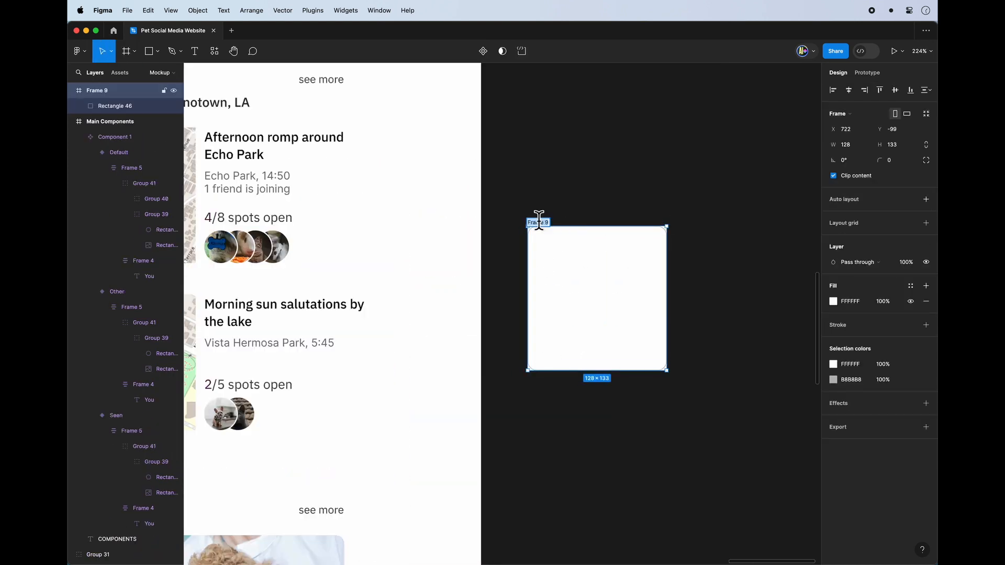
type("Visibility overlay")
key("Return")
Draw a horizontal line about 106 wide across the upper part of the Visibility overlay frame.
scroll(594, 263, "up", 5)
left_click(597, 266)
key("l")
left_click_drag(479, 282, 715, 282)
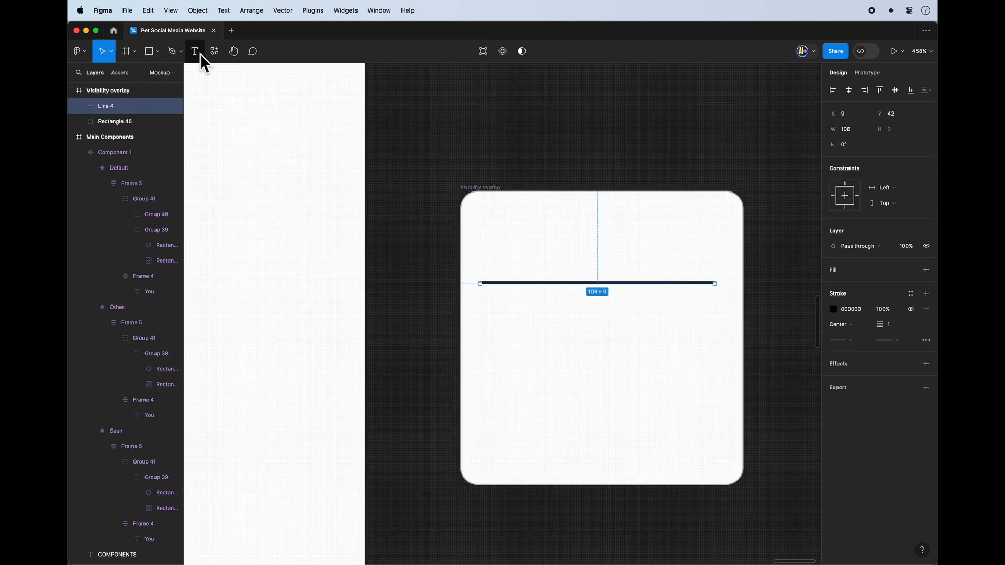
Copy the Visibility text into the overlay frame, reduce it to Only my circle and fit it within the frame's side margins.
scroll(763, 266, "down", 7)
double_click(270, 248)
key("super+c")
key("super+v")
scroll(762, 265, "up", 7)
key("BackSpace")
left_click_drag(579, 225, 580, 336)
left_click_drag(743, 329, 712, 328)
left_click_drag(495, 331, 487, 330)
Duplicate the option text three times, reading Only me above it and Only registered users and Public below it.
left_click_drag(523, 335, 522, 238)
double_click(523, 238)
type("Only me")
left_click_drag(569, 330, 585, 435)
double_click(569, 388)
type("Only registered users")
double_click(585, 435)
type("Public")
Distribute the four option texts with equal vertical spacing in the overlay.
left_click(539, 387, "shift")
left_click(538, 333, "shift")
left_click(534, 236, "shift")
key("ctrl+alt+v")
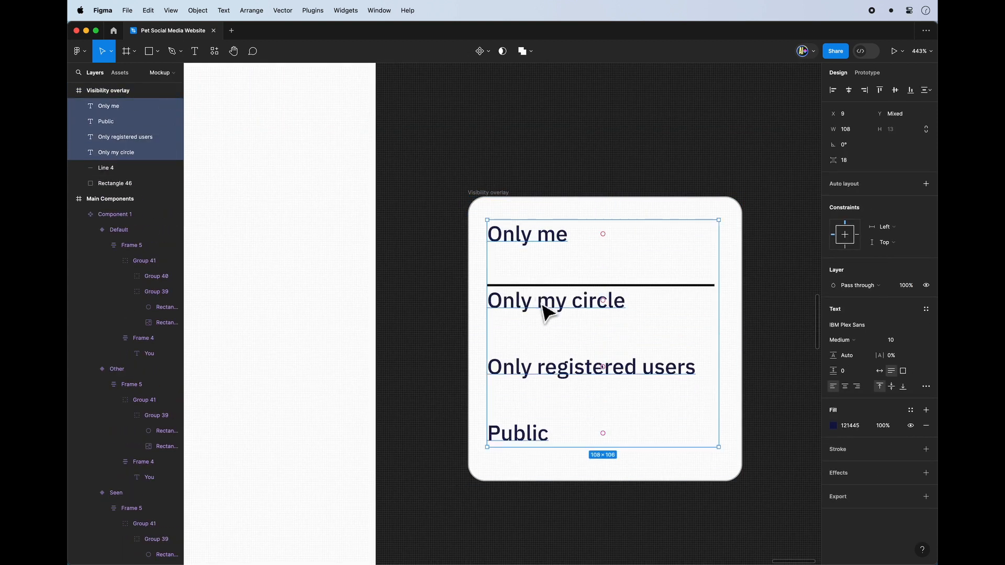
Move the divider line between Only me and Only my circle and give it the overlay border's B8B8B8 colour with weight 0.5.
left_click(556, 377)
left_click_drag(543, 302, 568, 269)
left_click(521, 438)
left_click(833, 308)
left_click(718, 449)
scroll(461, 233, "up", 10)
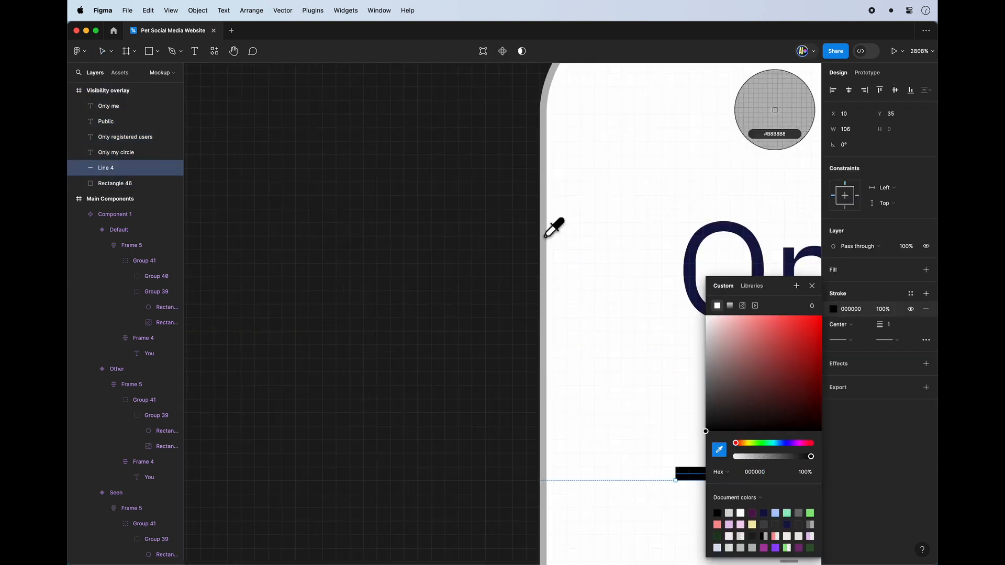
left_click(547, 236)
scroll(546, 235, "down", 8)
left_click(393, 209)
Duplicate the divider line below Only my circle and below Only registered users, spacing the copies evenly between the options.
left_click_drag(597, 325, 597, 428)
scroll(591, 418, "down", 3)
left_click_drag(567, 256, 570, 360)
scroll(598, 495, "down", 5)
left_click(549, 421)
left_click(529, 397, "shift")
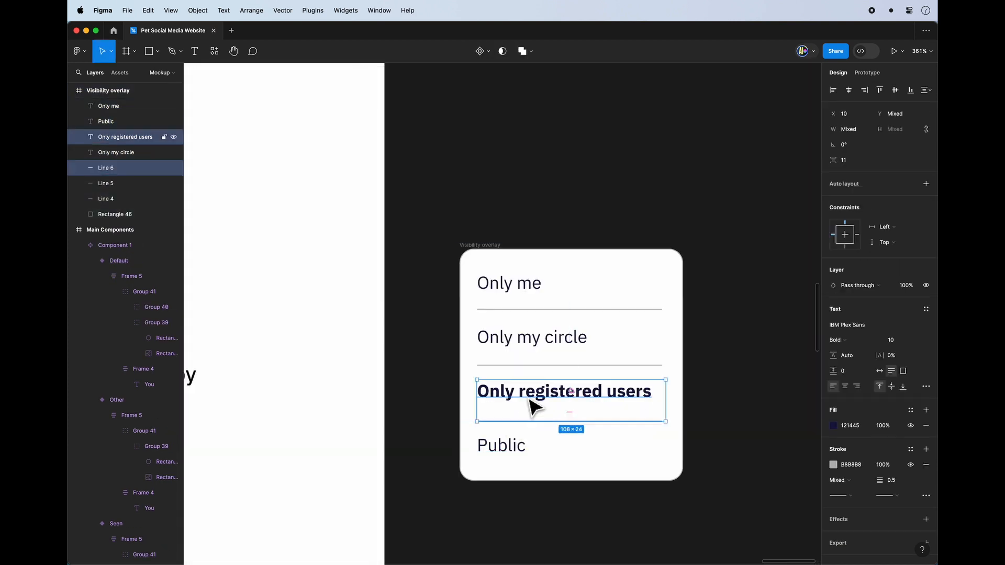
left_click(508, 445, "shift")
Select all four option texts and three divider lines in the overlay and wrap them in a vertical auto layout.
left_click(479, 244)
double_click(578, 287)
left_click(542, 309, "shift")
left_click(528, 338, "shift")
left_click(511, 366, "shift")
left_click(515, 392, "shift")
left_click(515, 421, "shift")
left_click(510, 445, "shift")
left_click(659, 448)
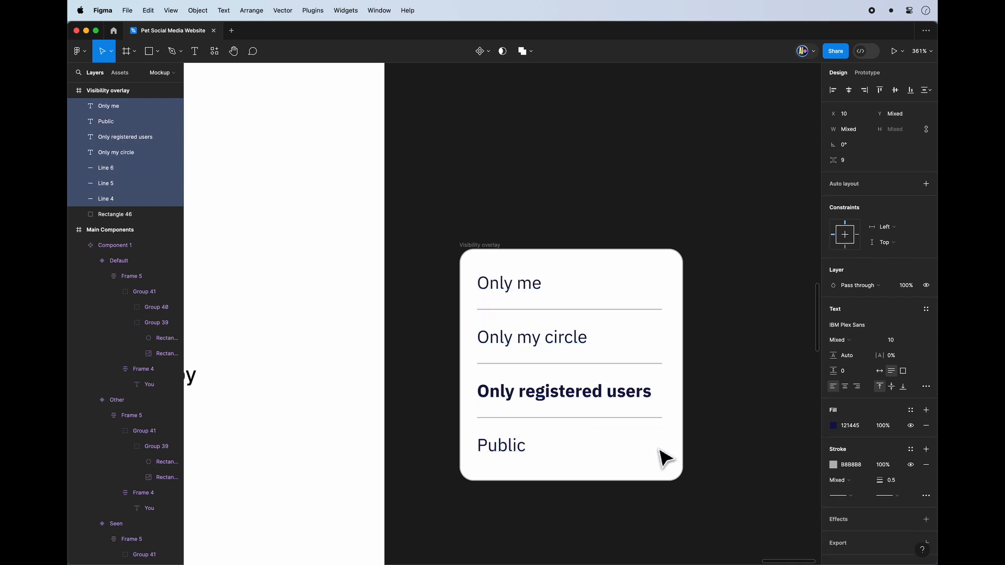
left_click(926, 183)
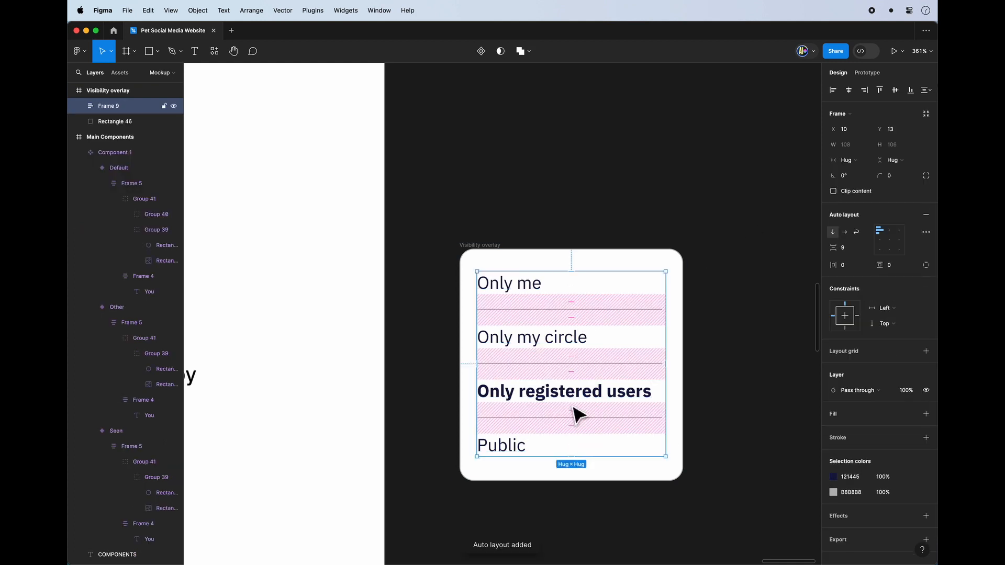
left_click(599, 489)
left_click(574, 413)
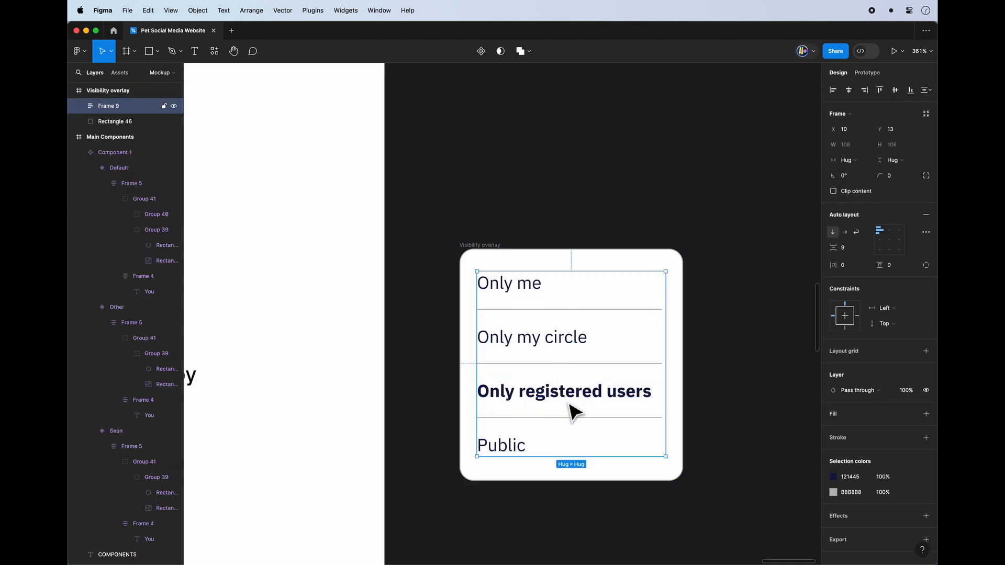
left_click(576, 404)
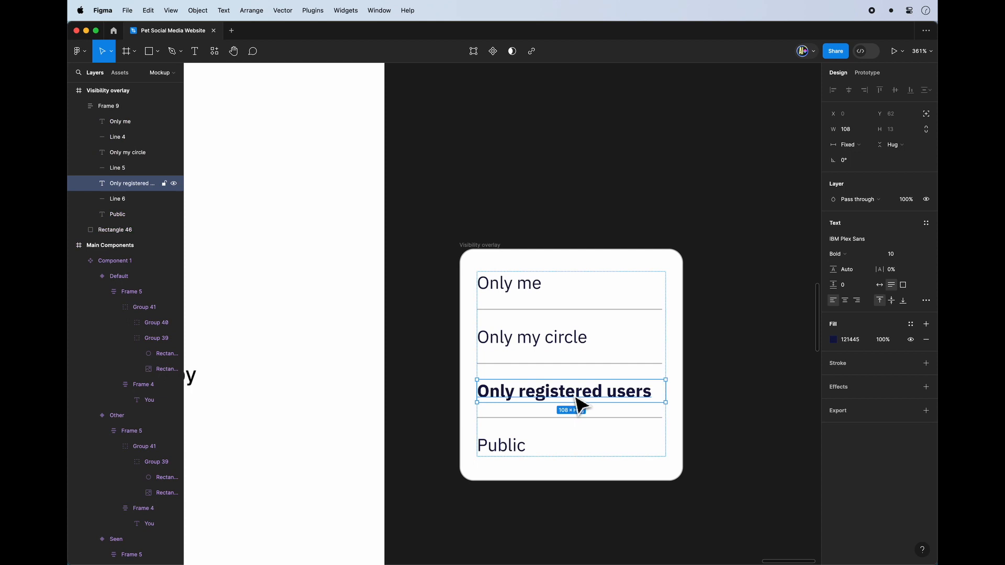
left_click(699, 400)
scroll(677, 391, "down", 5)
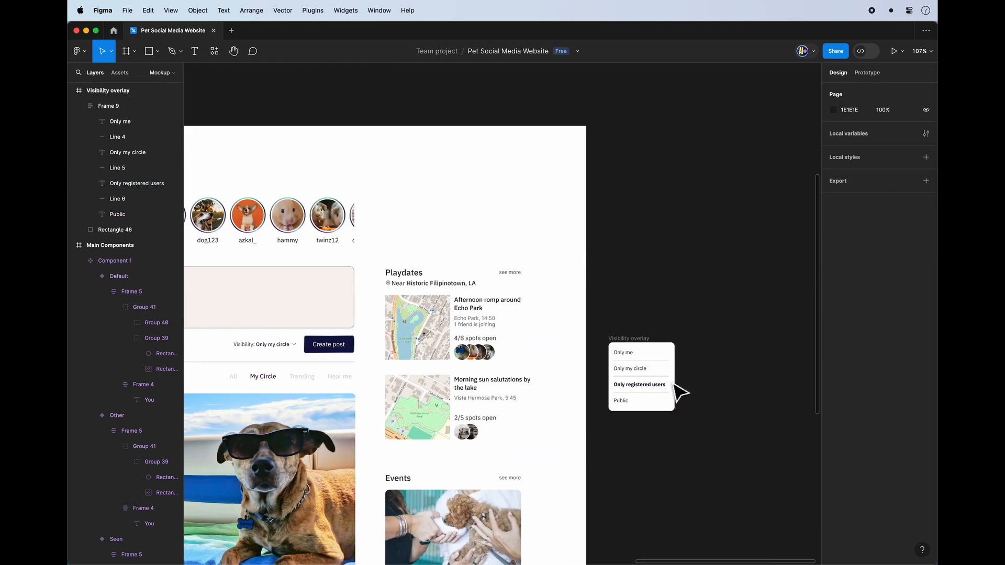
scroll(680, 361, "left", 2)
left_click(671, 336)
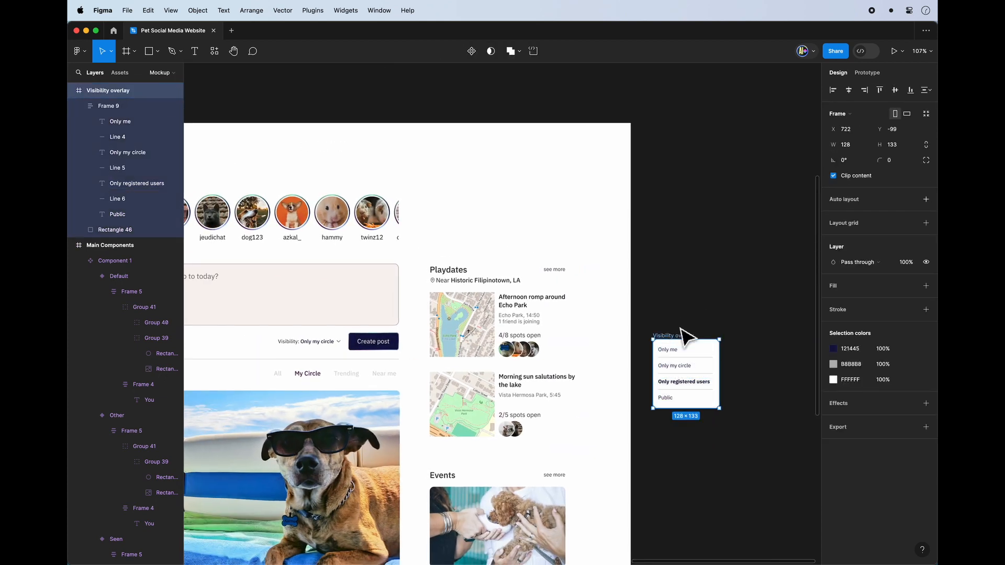
Add an On click interaction with the Open overlay action to the group holding the Visibility text and its arrow.
left_click(330, 345, "super")
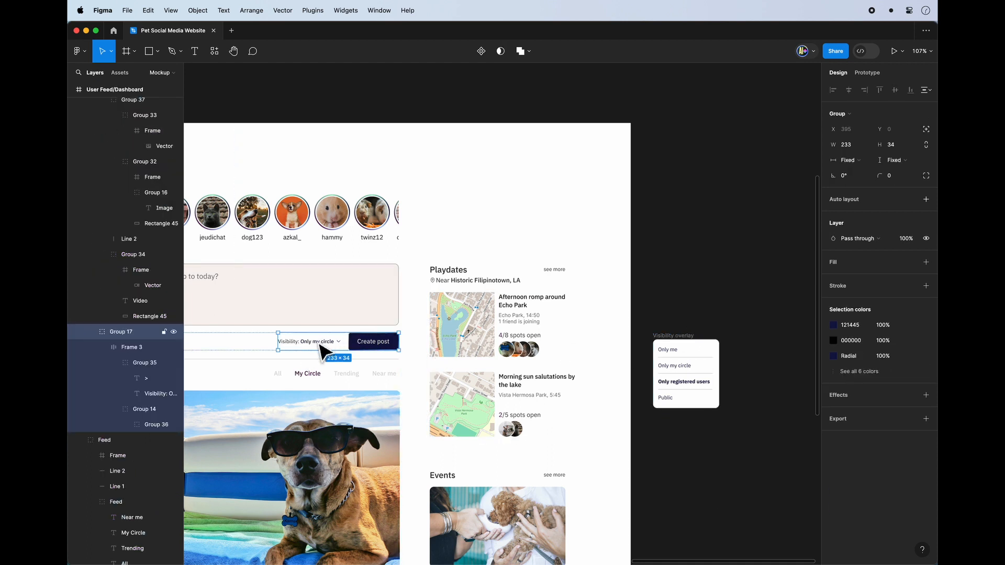
scroll(335, 348, "up", 5)
left_click(403, 343)
left_click(170, 348)
left_click(170, 361)
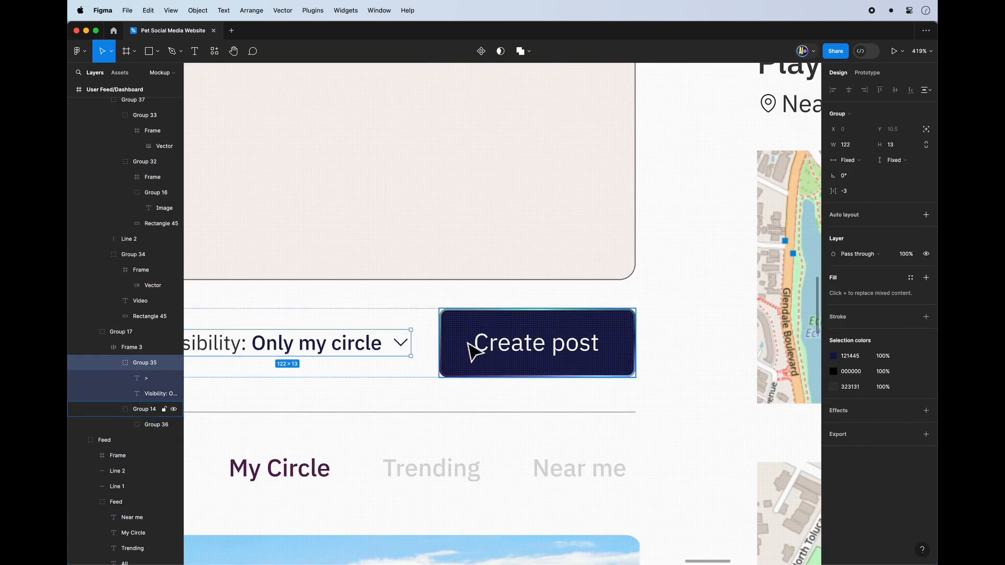
left_click(864, 74)
scroll(511, 291, "down", 5)
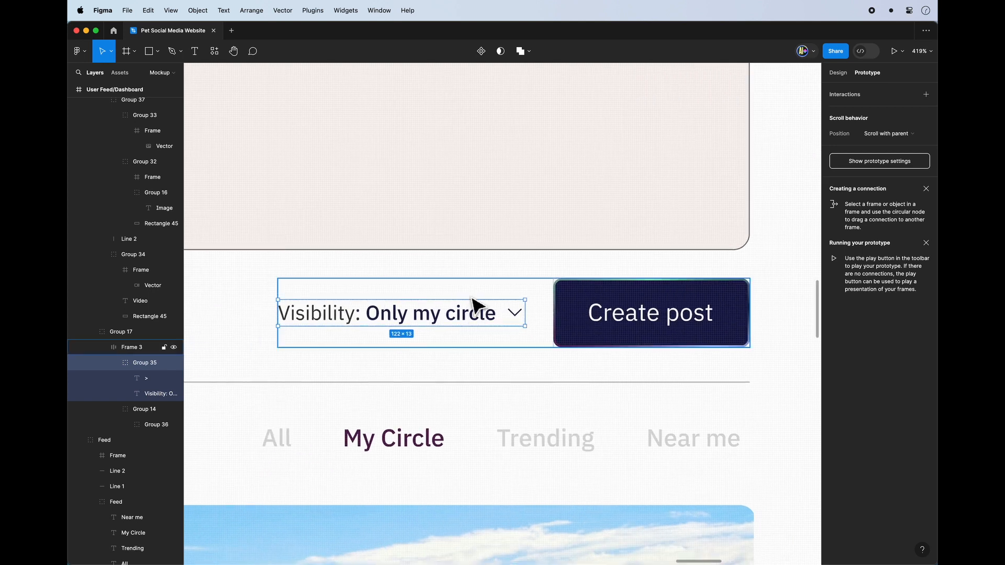
scroll(490, 320, "down", 1)
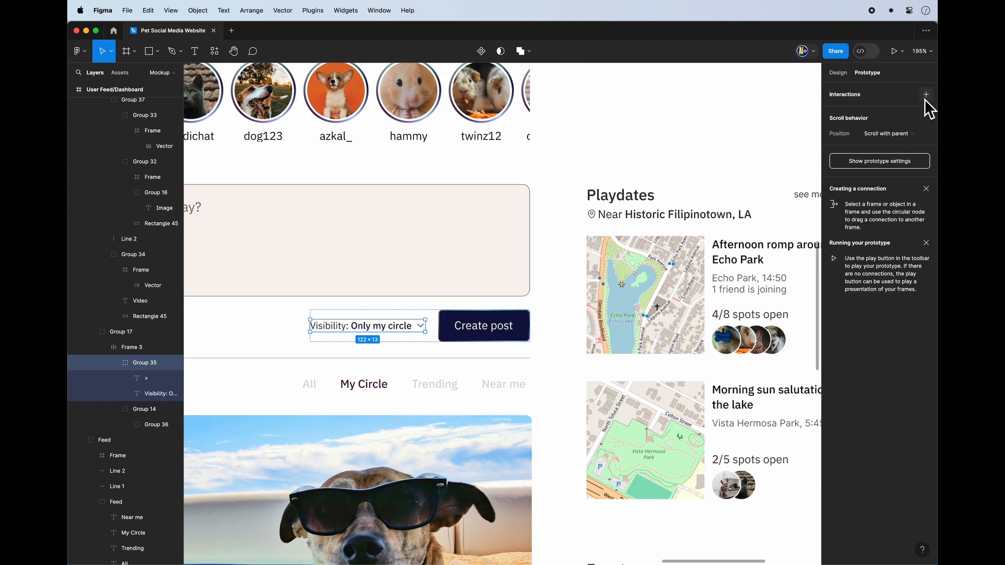
left_click(925, 95)
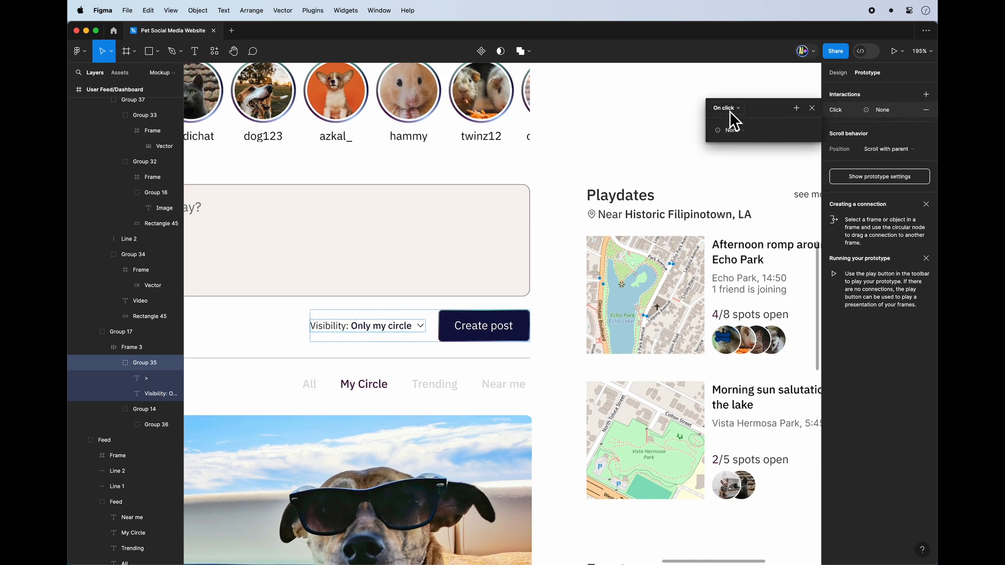
left_click(733, 130)
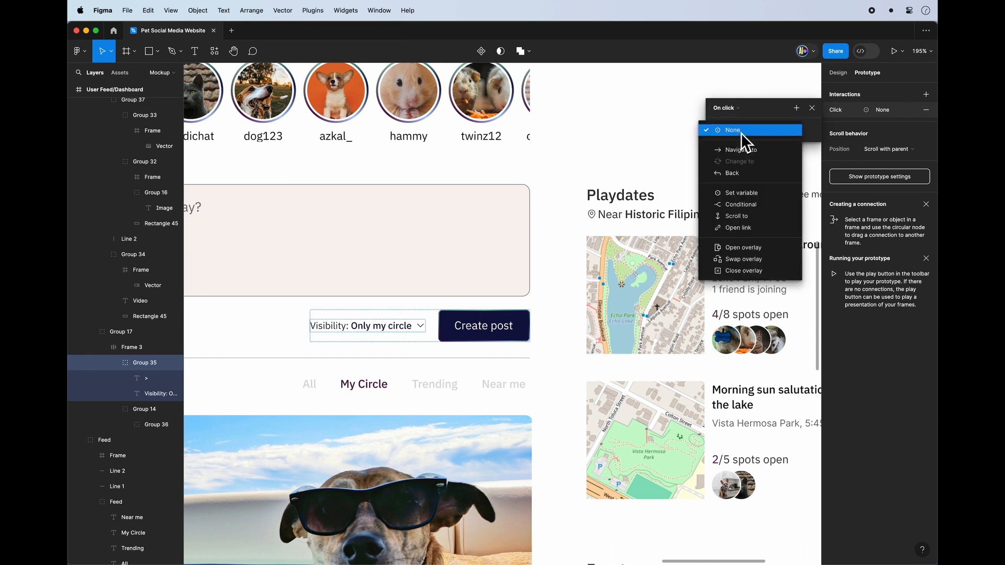
left_click(734, 248)
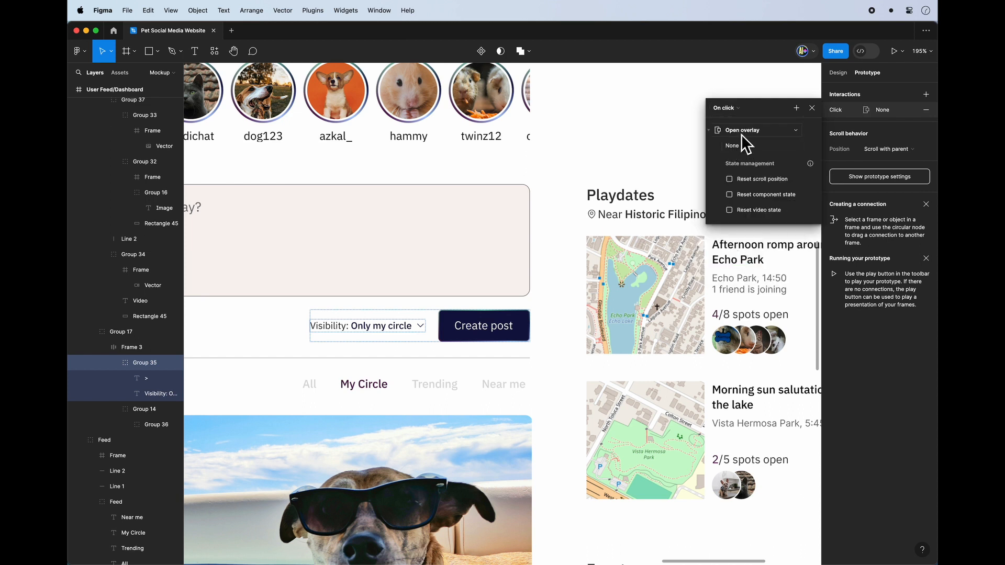
Set the interaction's overlay destination to the Visibility overlay frame.
left_click(743, 150)
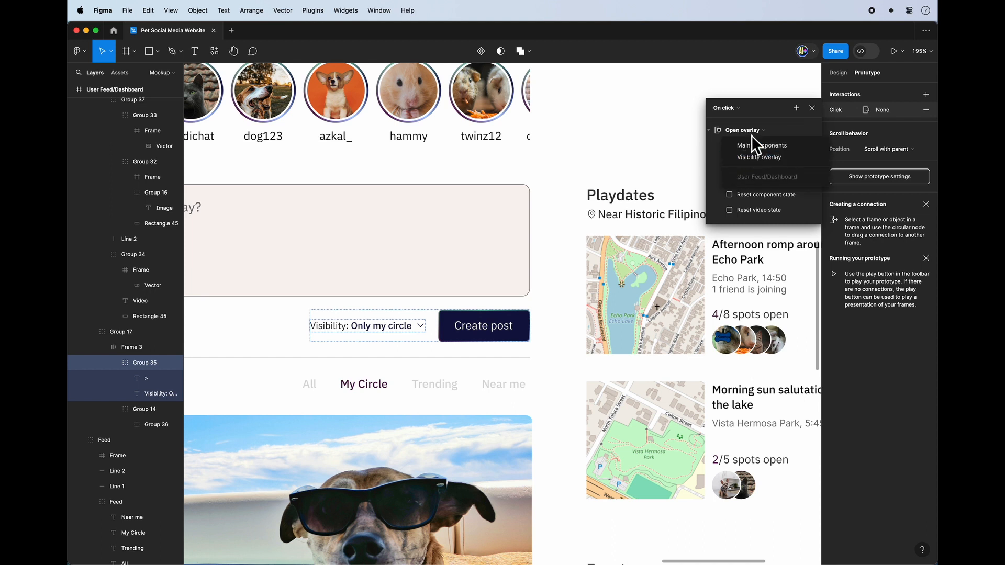
left_click(715, 133)
scroll(656, 228, "right", 10)
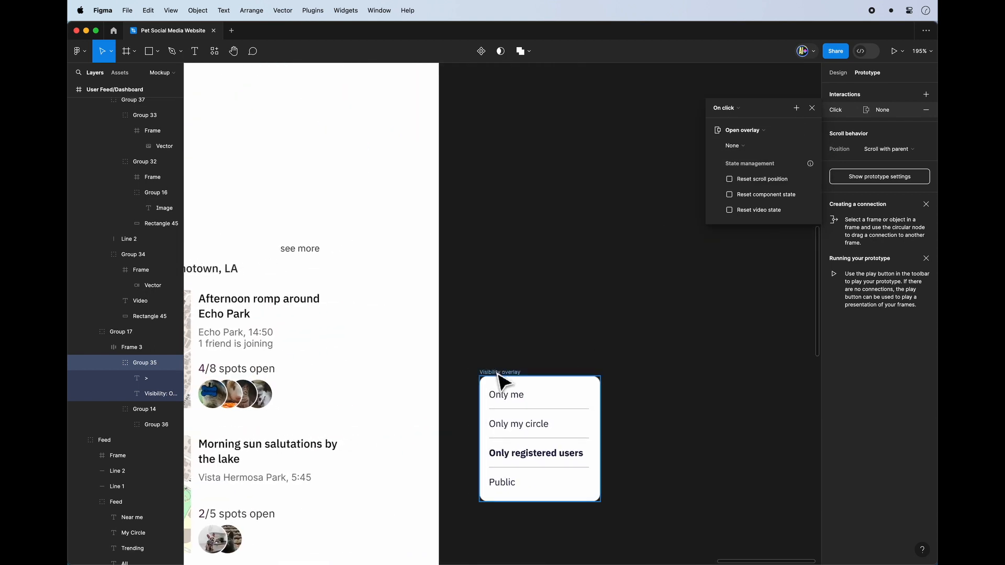
scroll(501, 378, "up", 5)
scroll(501, 378, "up", 1)
scroll(481, 386, "down", 4)
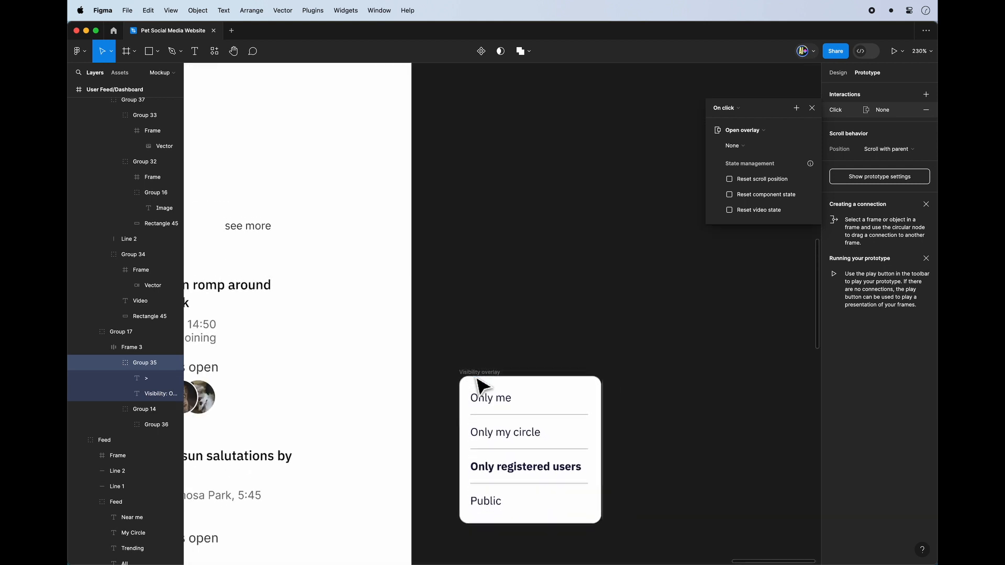
left_click(748, 145)
left_click(758, 160)
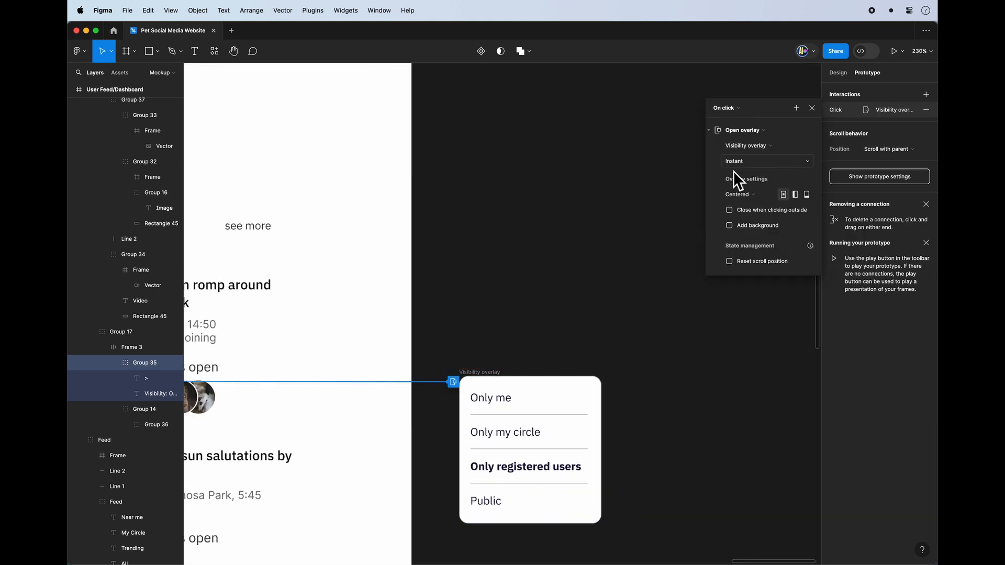
scroll(511, 267, "down", 4)
scroll(397, 274, "left", 3)
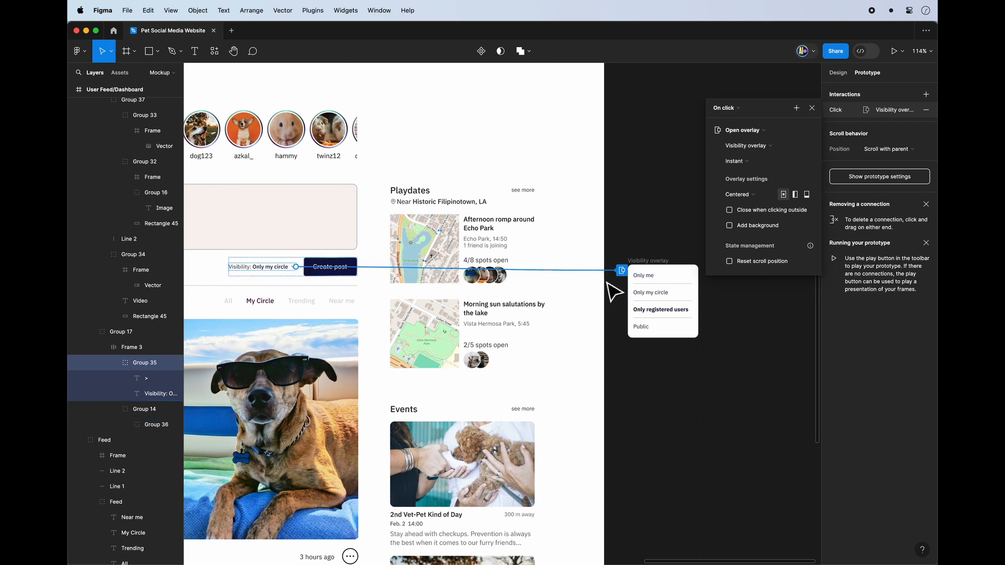
Present the prototype, test opening the overlay from the Visibility selector, and return to the design file.
left_click(653, 236)
left_click(896, 50)
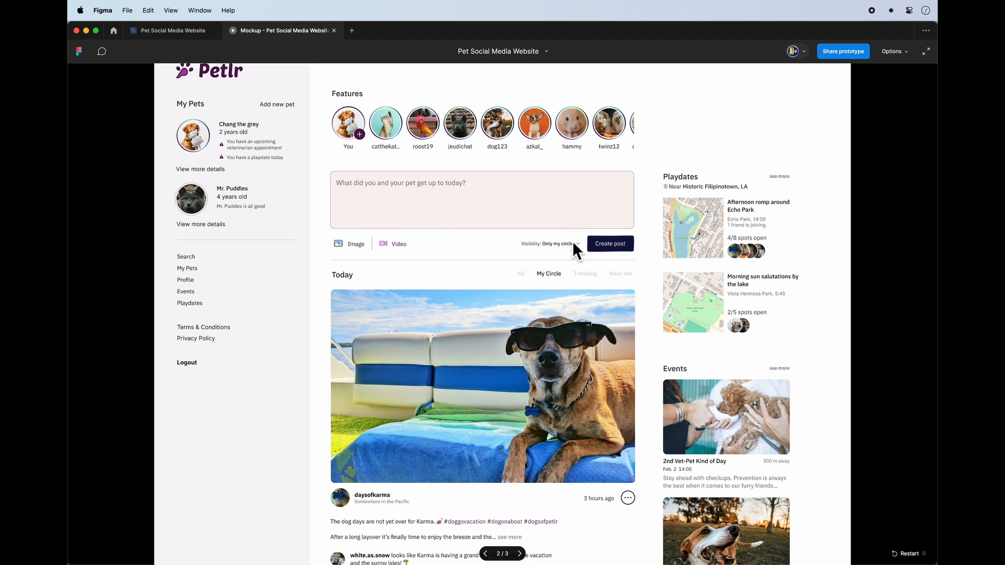
left_click(567, 243)
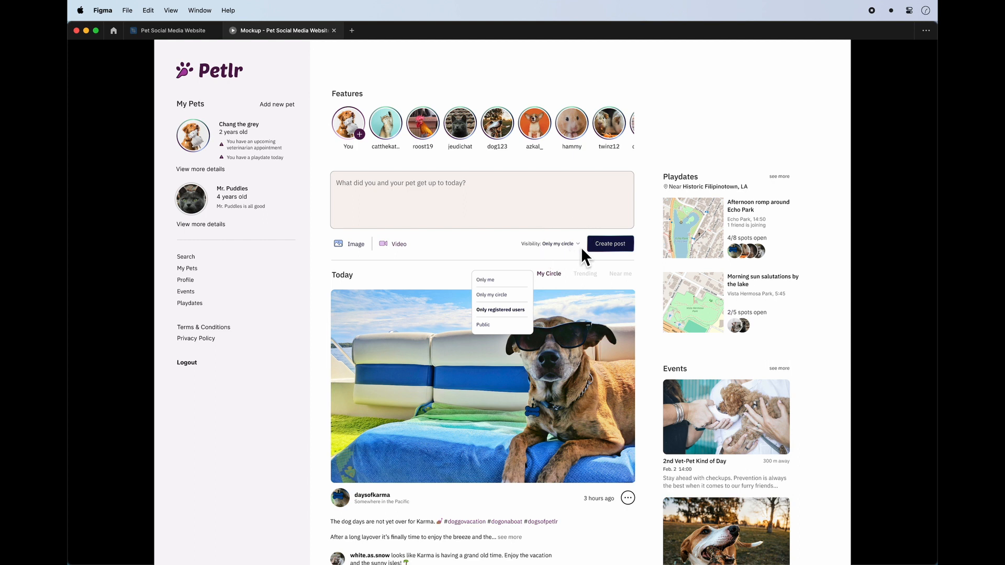
left_click(172, 30)
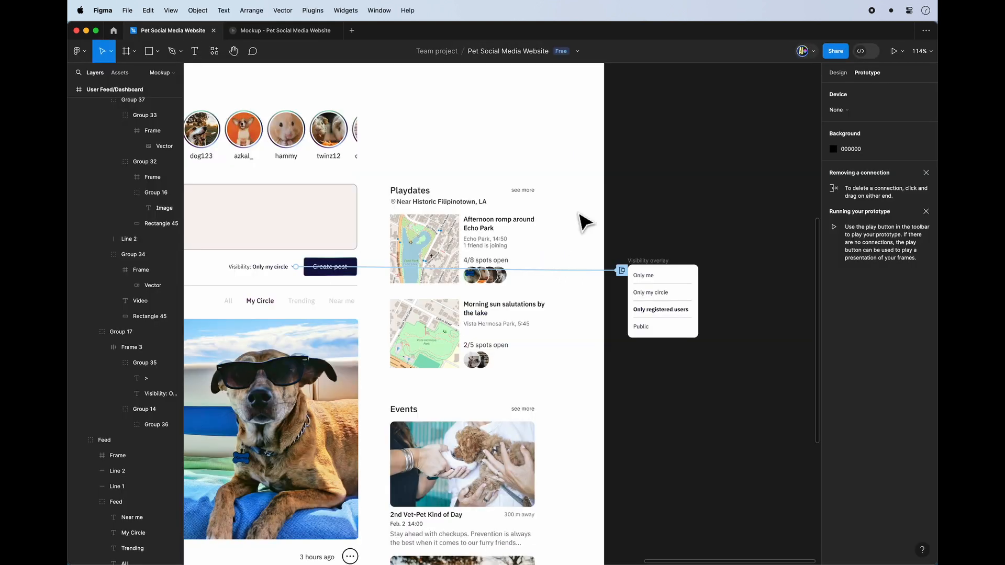
In the Visibility overlay's interaction, enable Close when clicking outside and set the overlay position to Manual.
left_click(666, 281)
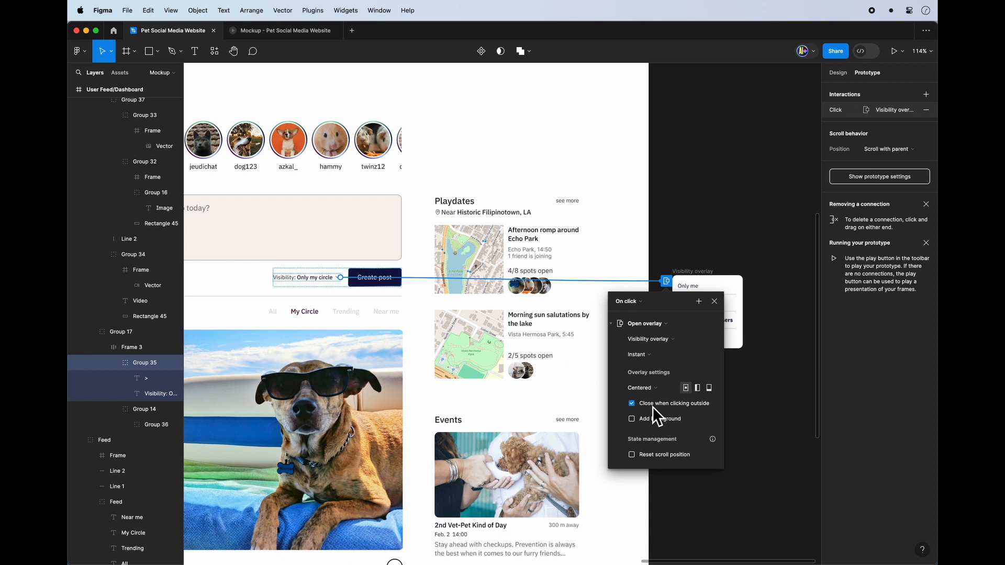
left_click(693, 400)
left_click(710, 389)
left_click(659, 392)
left_click(659, 392)
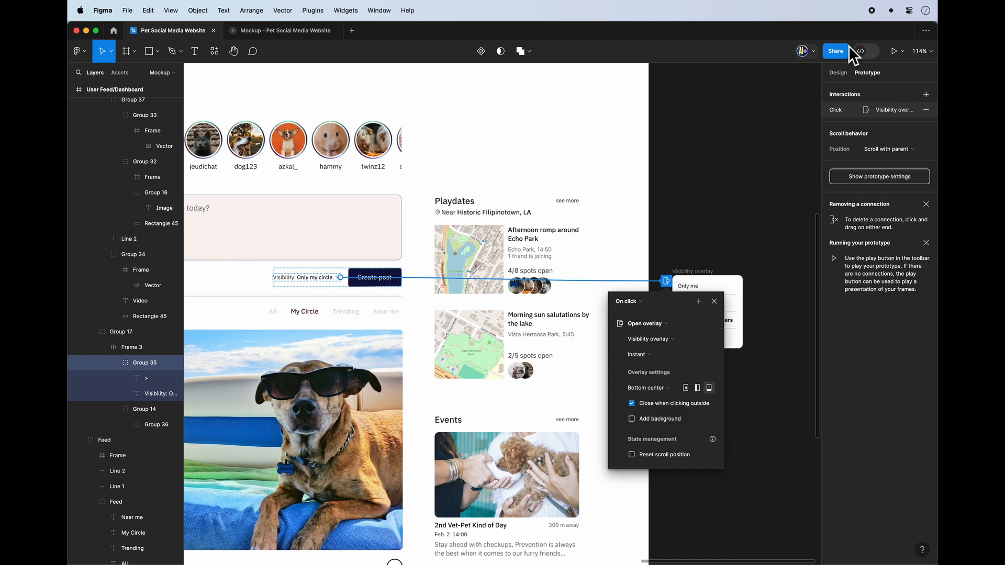
left_click(639, 392)
left_click(660, 422)
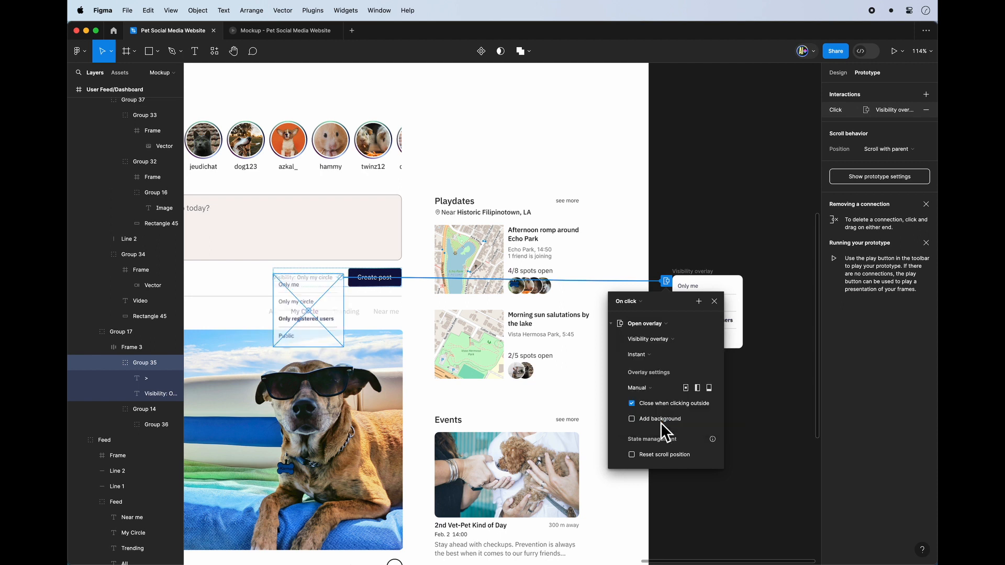
Move the overlay preview just below the Visibility selector, centred on it with a gap of about 5.5 px.
scroll(339, 332, "left", 3)
scroll(413, 303, "up", 5)
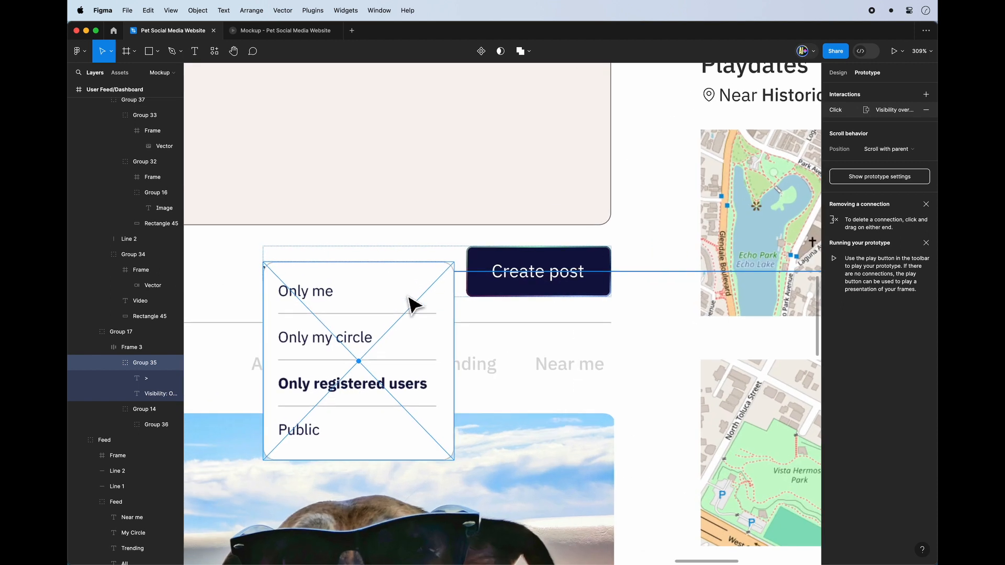
left_click_drag(408, 324, 404, 326)
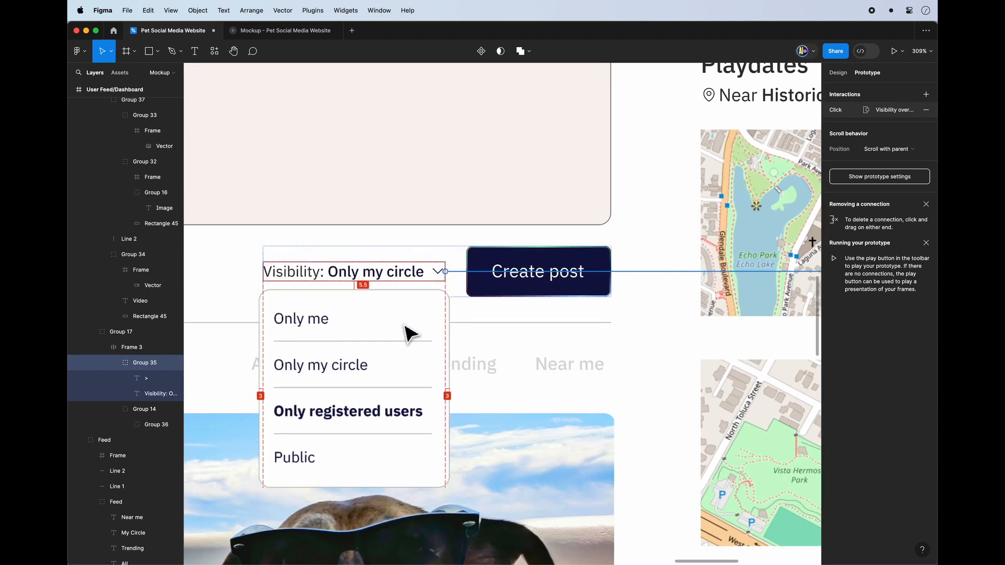
scroll(437, 329, "down", 5)
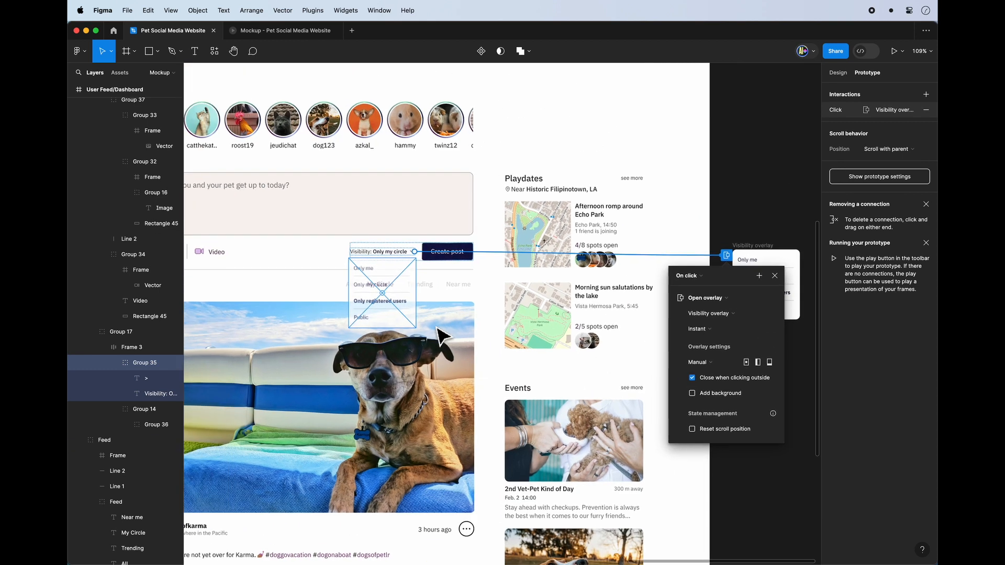
Add a black (000000) background to the overlay and adjust its opacity.
left_click(719, 393)
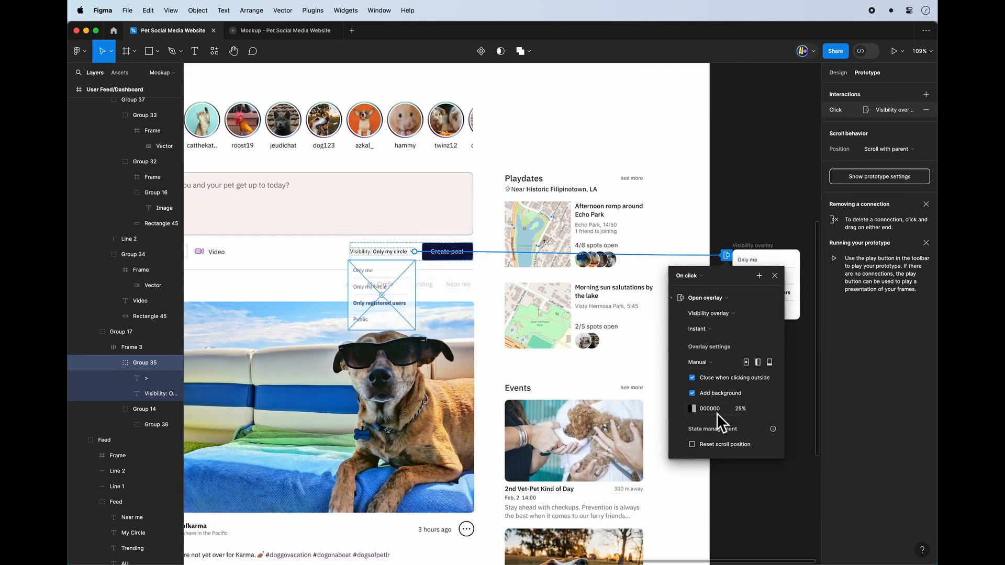
left_click(718, 412)
key("Tab")
type("10")
left_click(692, 408)
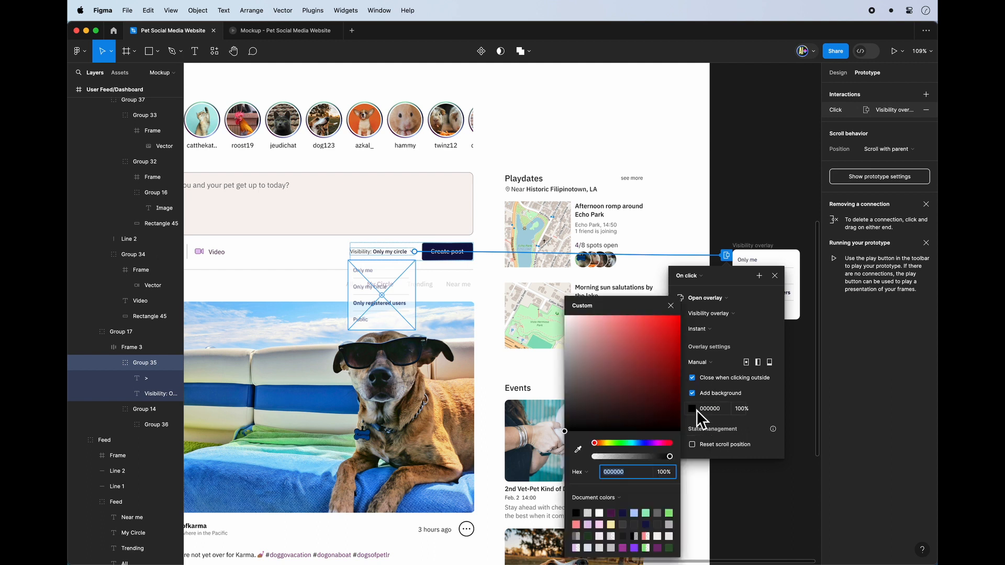
left_click(756, 236)
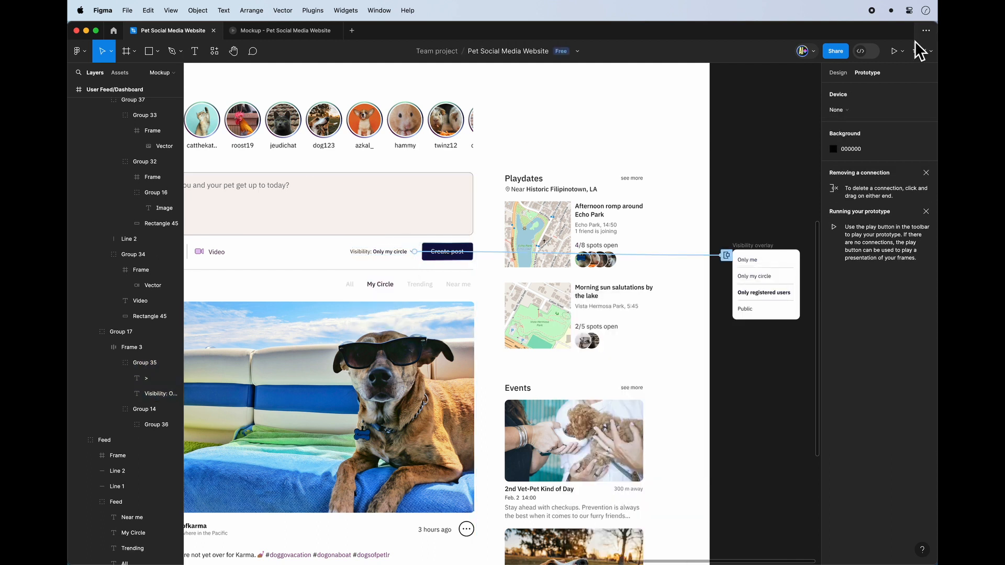
Present the prototype, test opening the Visibility overlay and dismissing it from outside, and return to the design file.
left_click(894, 51)
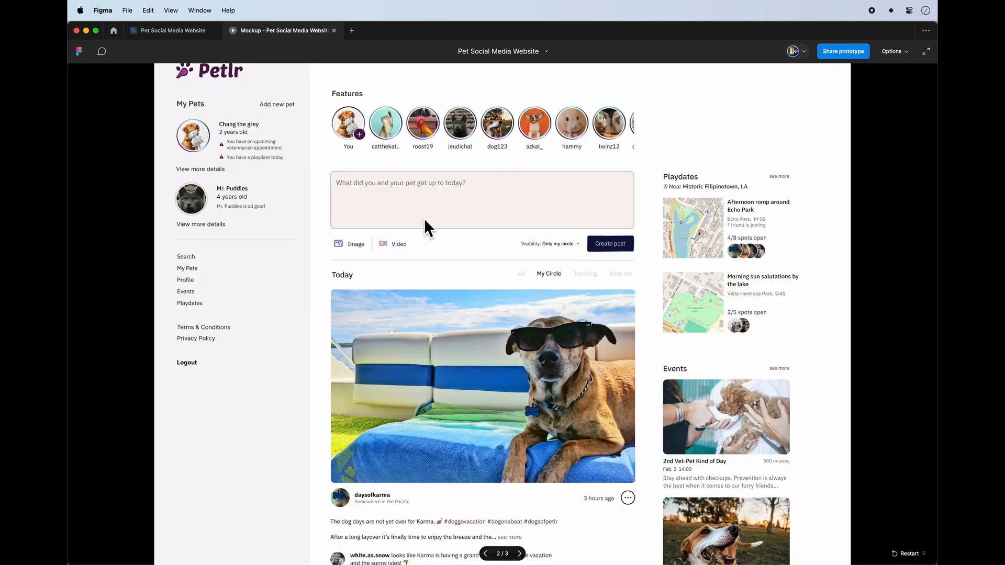
left_click(562, 245)
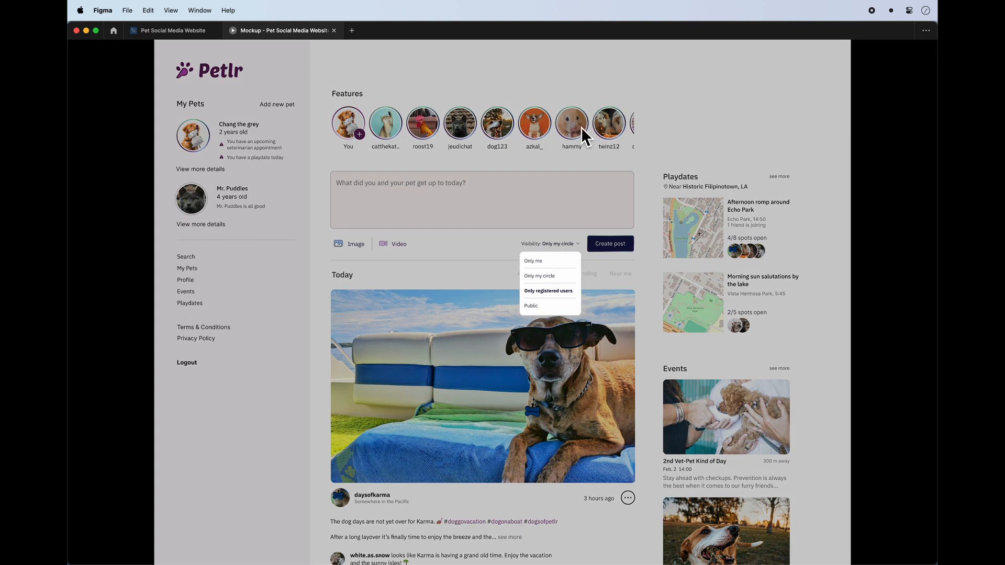
left_click(483, 302)
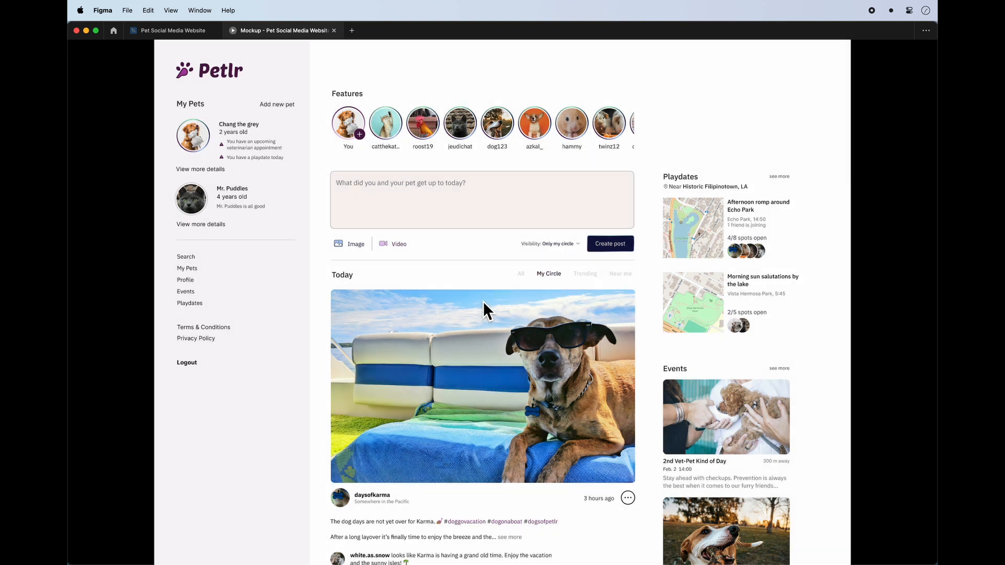
left_click(555, 245)
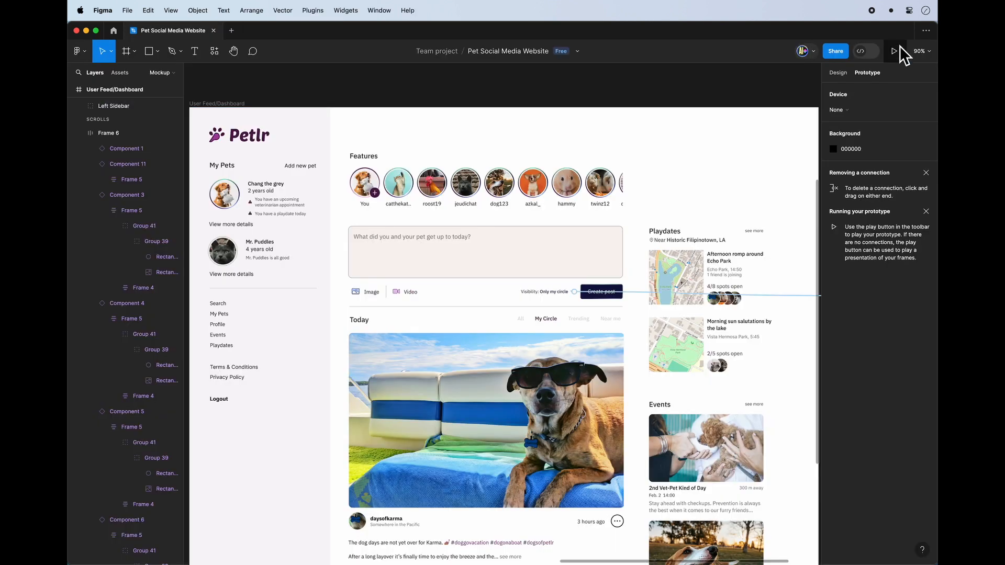
left_click(898, 51)
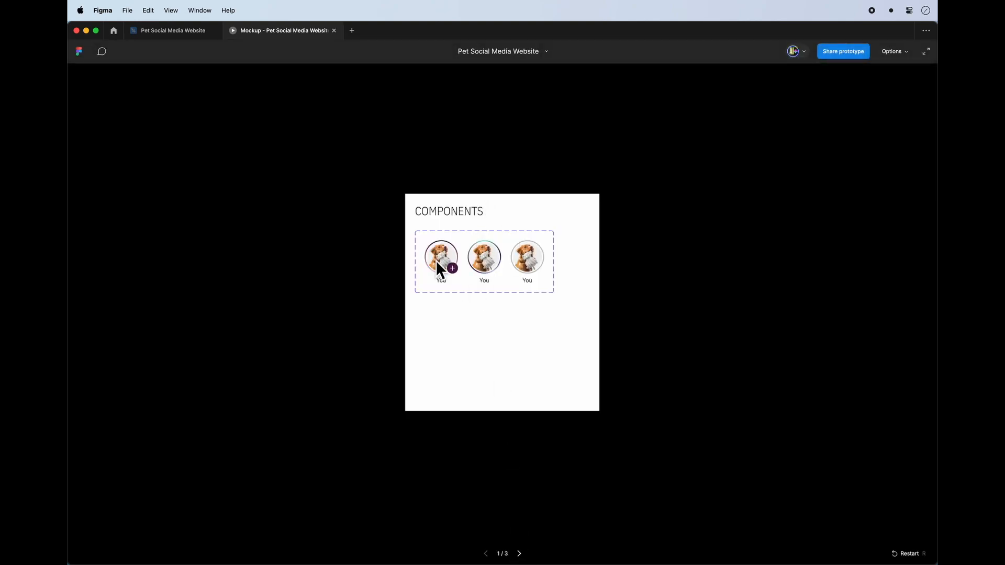
left_click(183, 30)
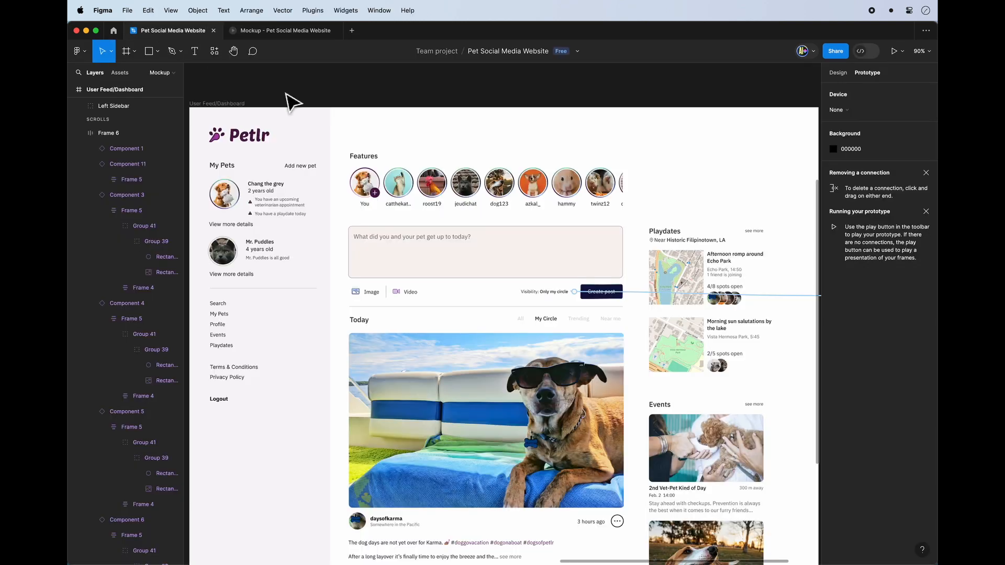
Add a flow starting point named "Main flow" to the User Feed/Dashboard frame and present the prototype.
left_click(221, 106)
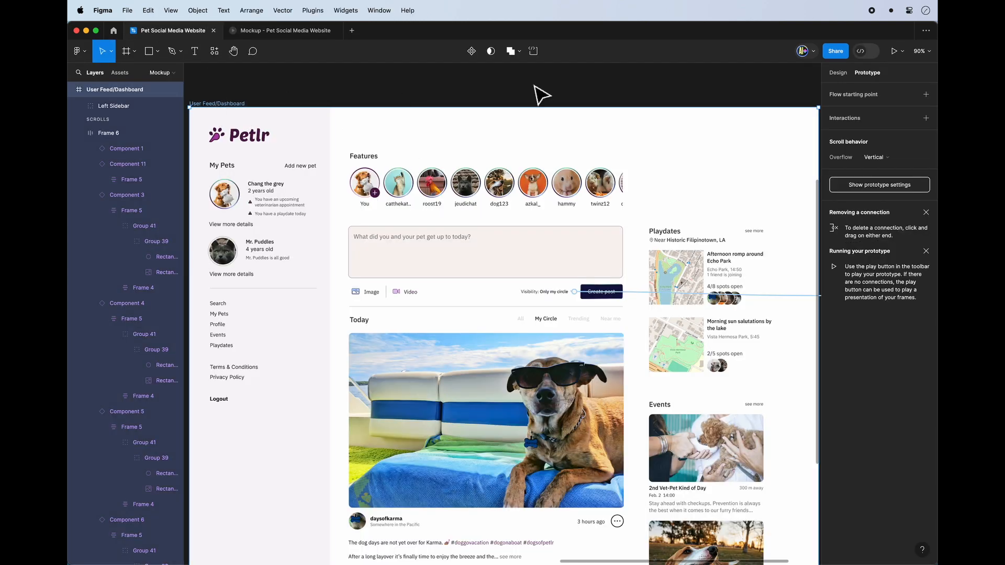
left_click(927, 99)
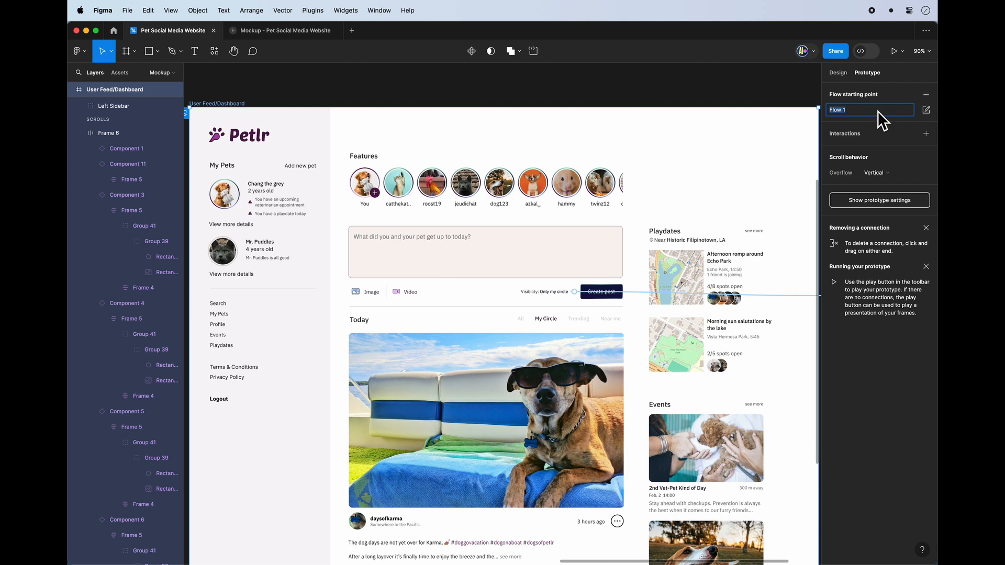
type("Main f")
left_click(893, 50)
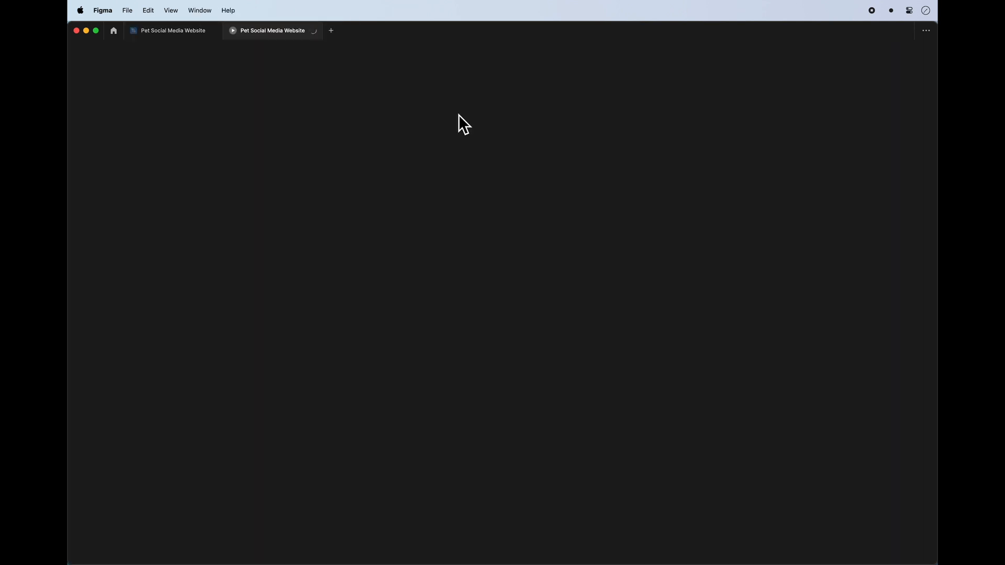
Group all left sidebar elements, including its background, logo, pets list and links, and name the group "Left Sidebar".
scroll(456, 187, "down", 5)
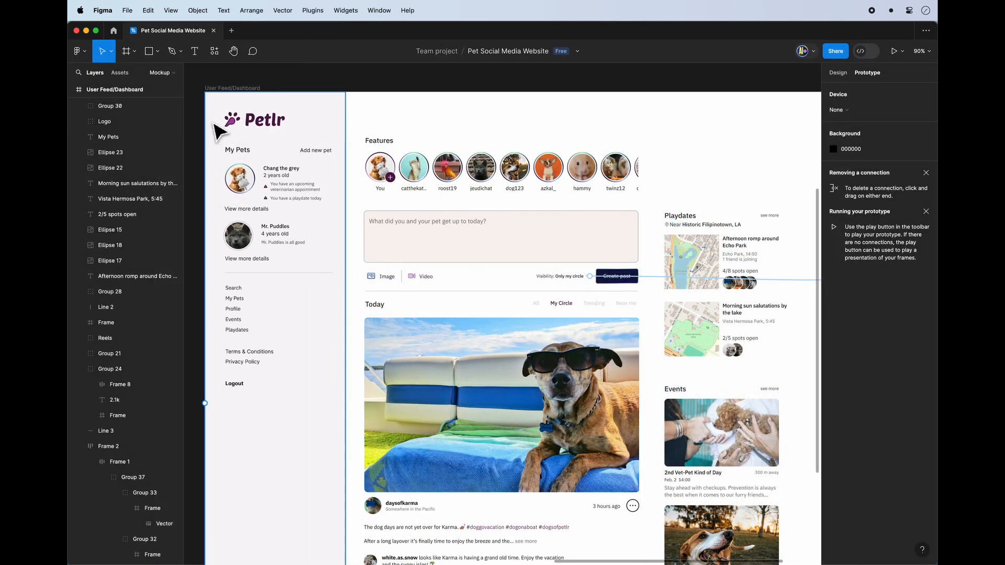
scroll(470, 180, "right", 1)
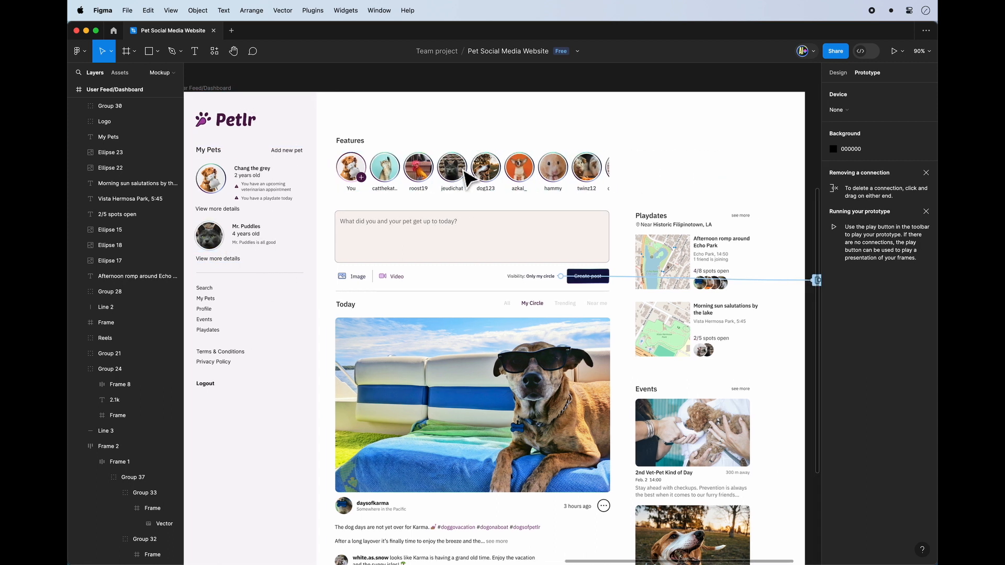
scroll(471, 179, "up", 1)
left_click_drag(327, 88, 190, 432)
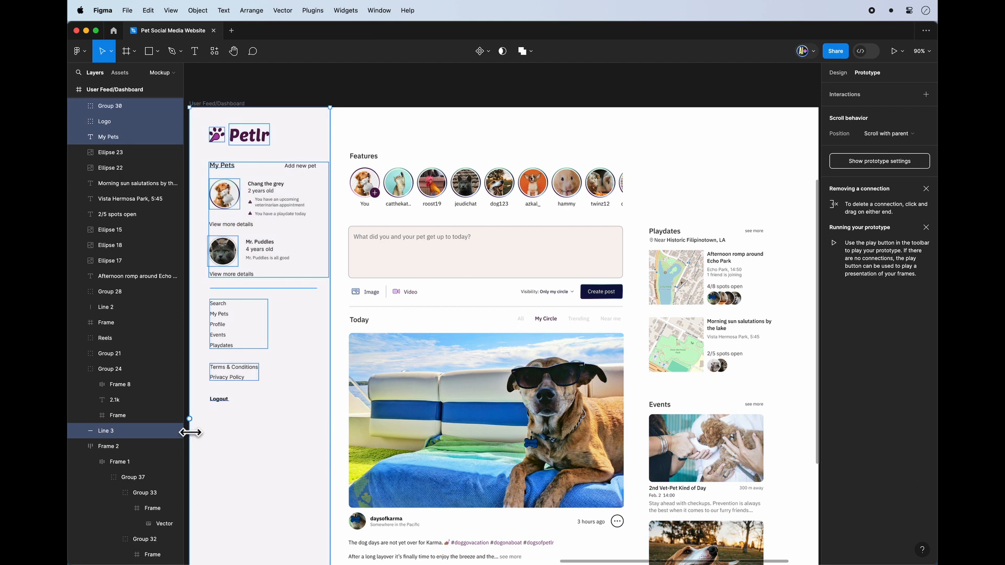
key("super+g")
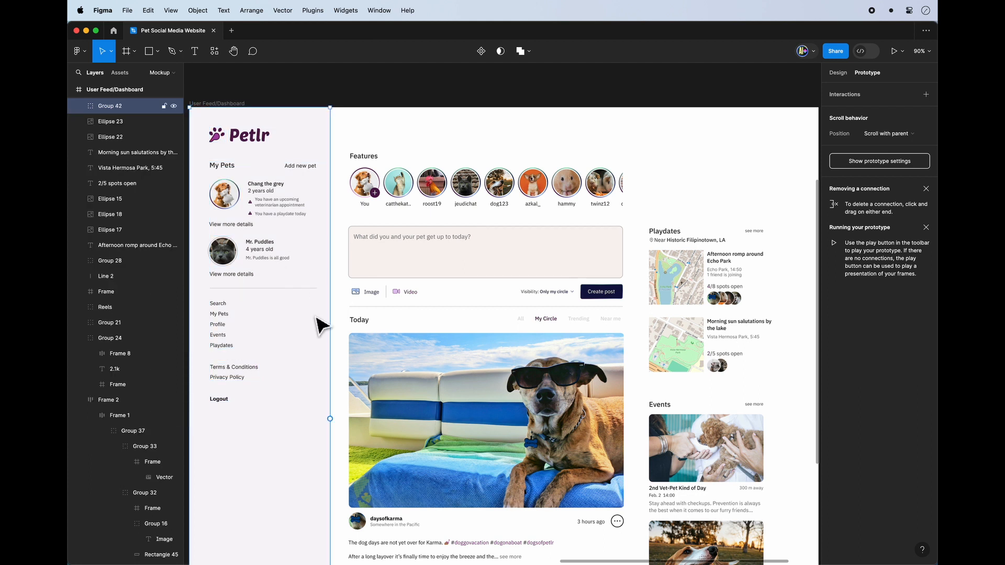
double_click(120, 110)
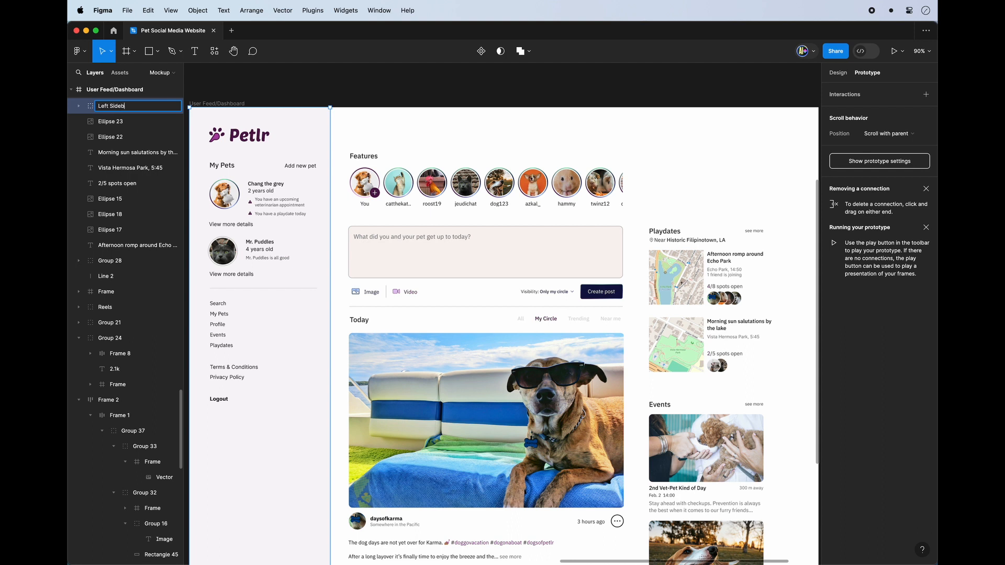
key("Return")
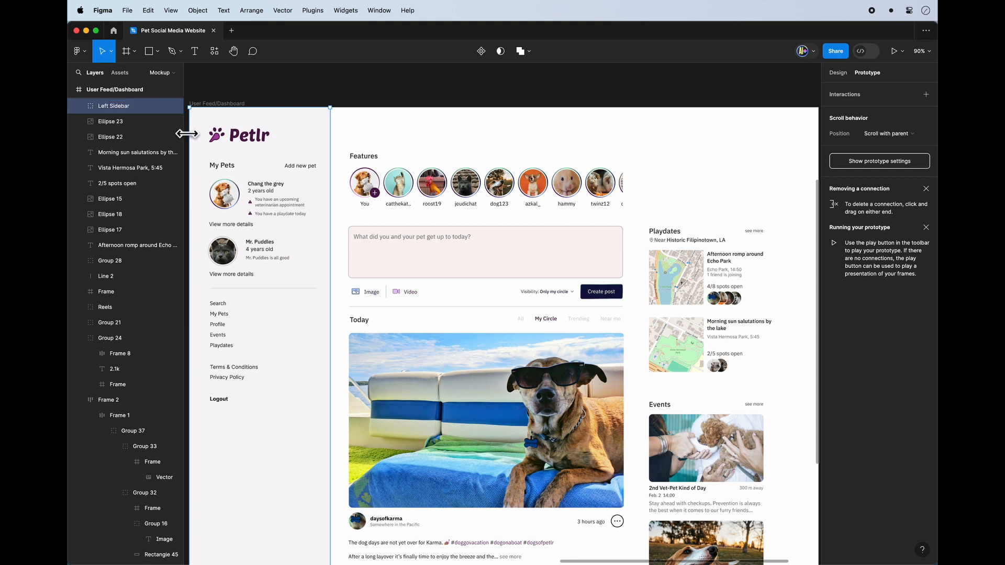
Set the Left Sidebar group's scroll position to Fixed (stay in place).
left_click(343, 151)
left_click(293, 142)
left_click(884, 134)
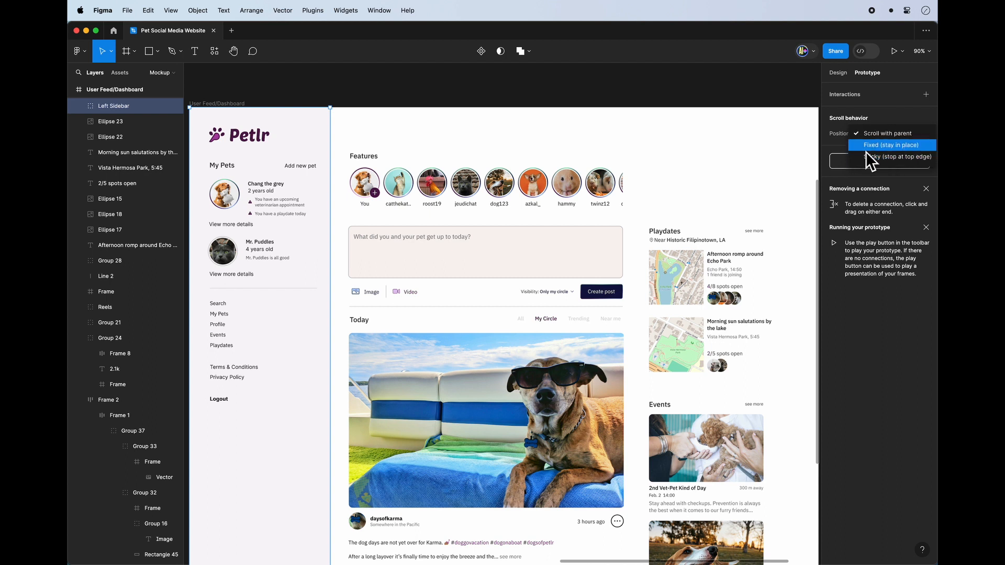
left_click(887, 146)
key("Escape")
Present the prototype, scroll the page up and down to test the fixed sidebar, and close the presentation.
left_click(898, 52)
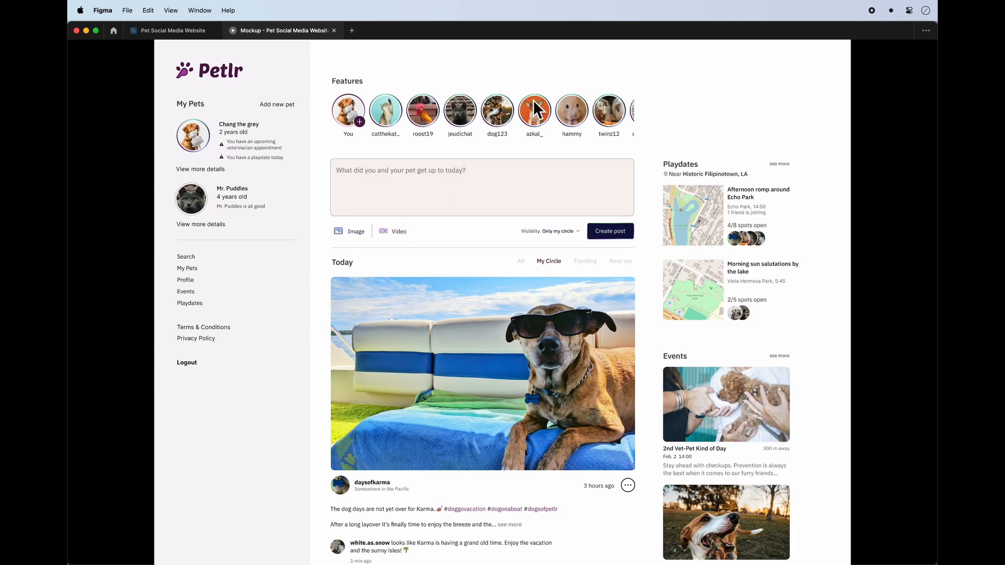
scroll(515, 177, "down", 5)
scroll(514, 177, "down", 1)
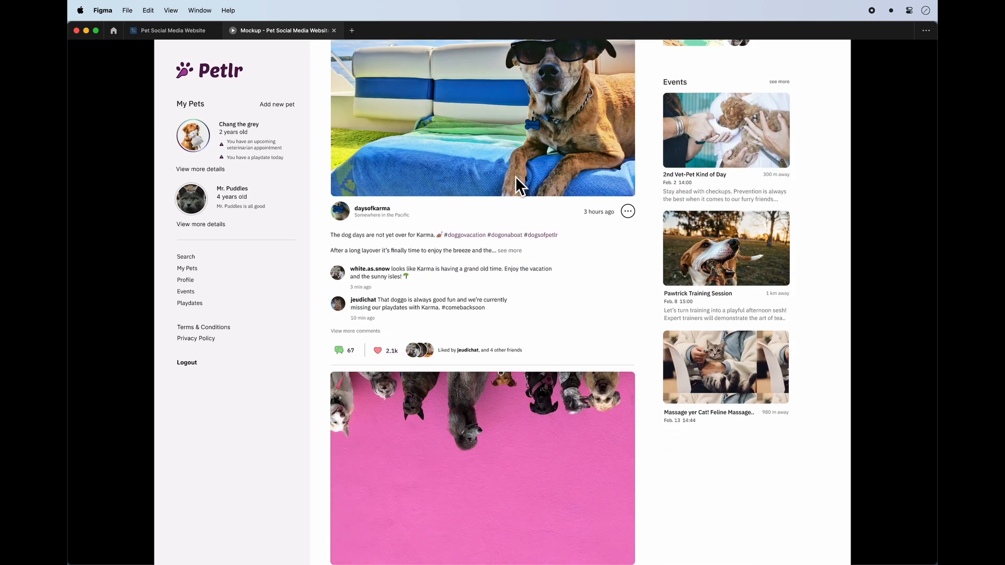
scroll(514, 177, "up", 6)
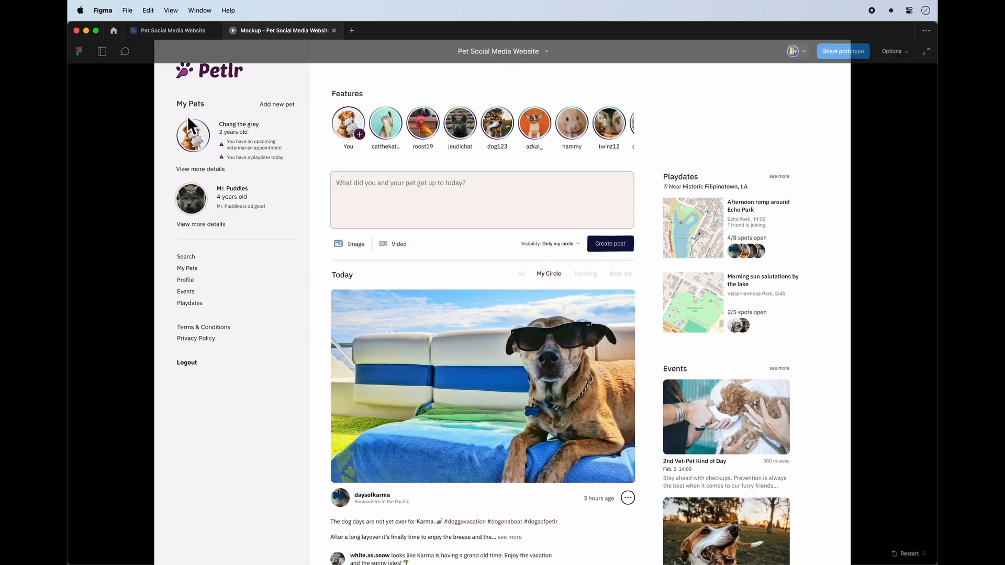
scroll(474, 199, "down", 7)
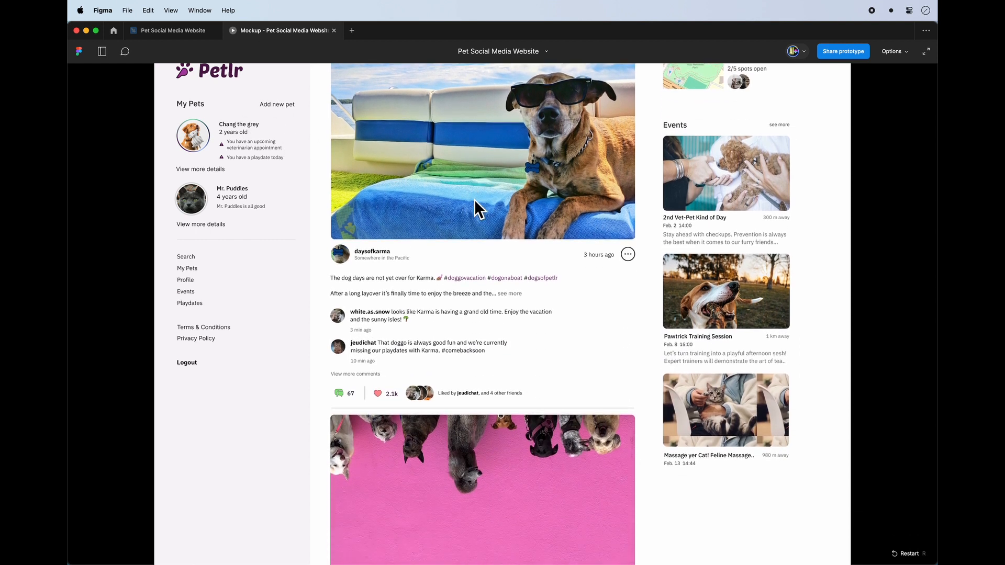
scroll(510, 245, "up", 7)
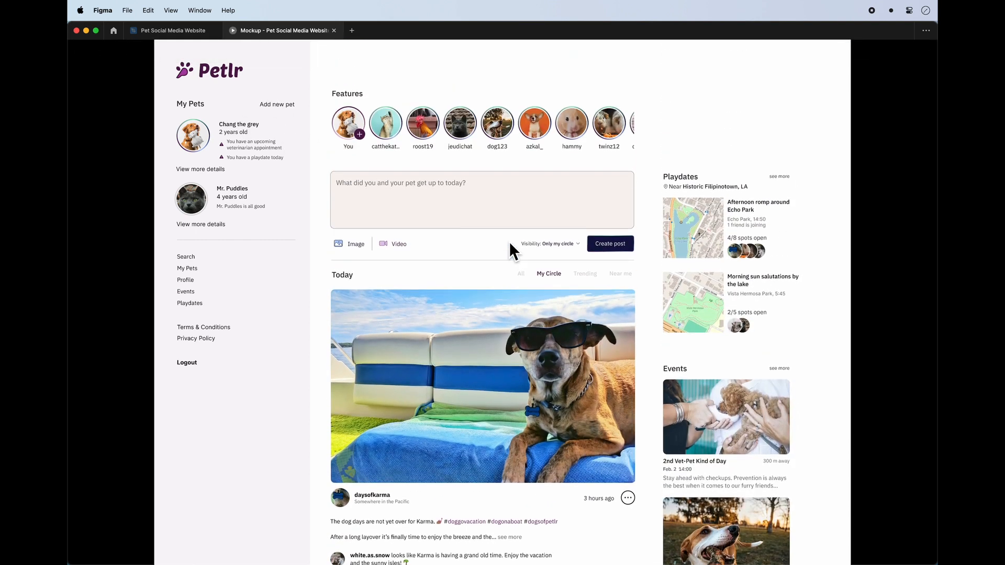
left_click(334, 31)
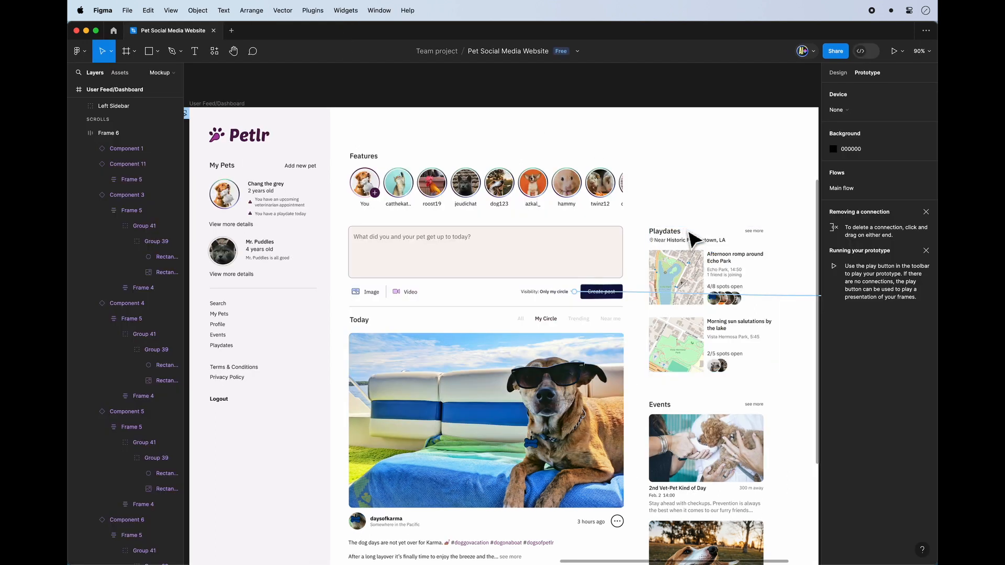
Select the Playdates and Events sections of the dashboard and group them together.
scroll(699, 264, "right", 3)
scroll(699, 264, "down", 2)
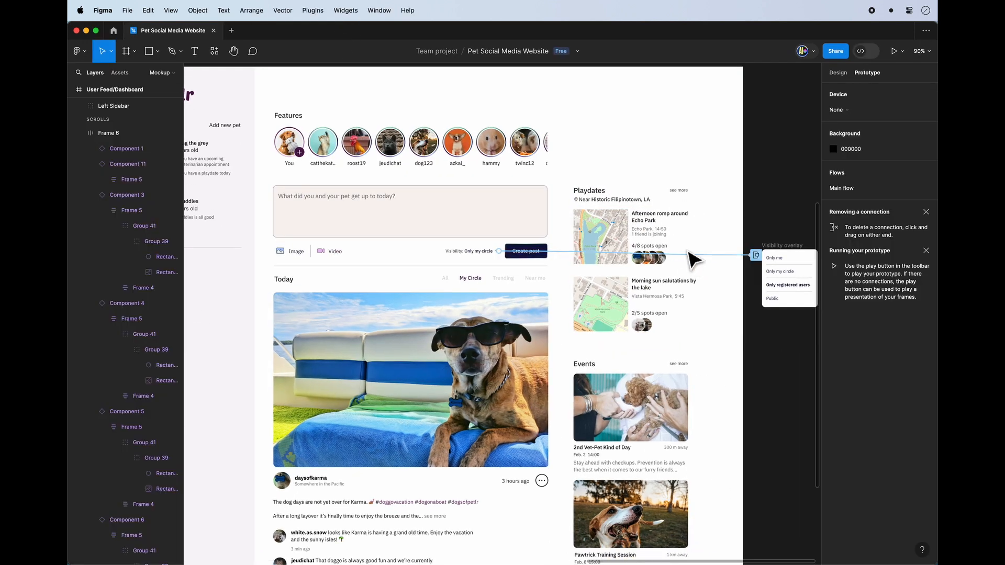
left_click(625, 199)
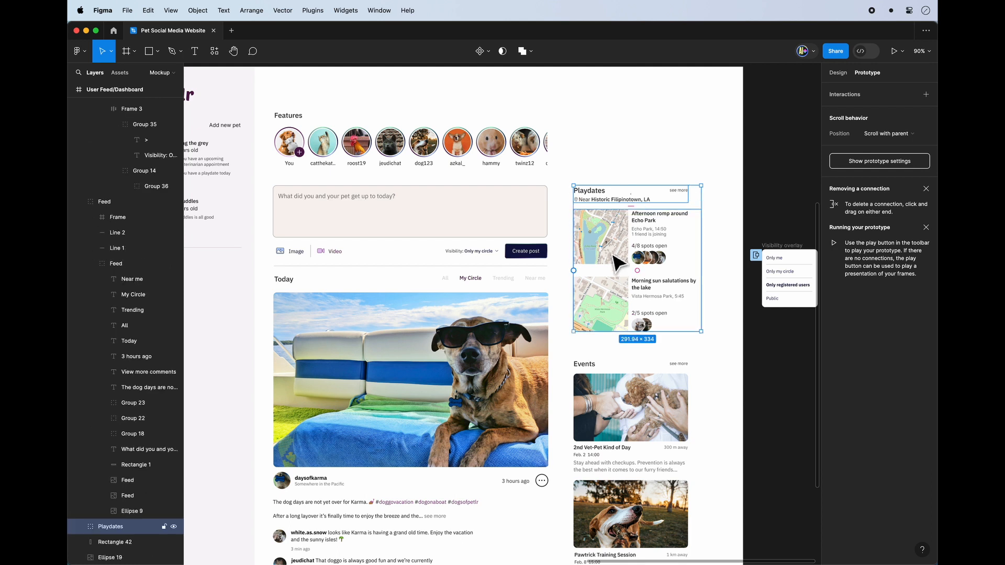
scroll(617, 262, "down", 3)
scroll(617, 262, "right", 1)
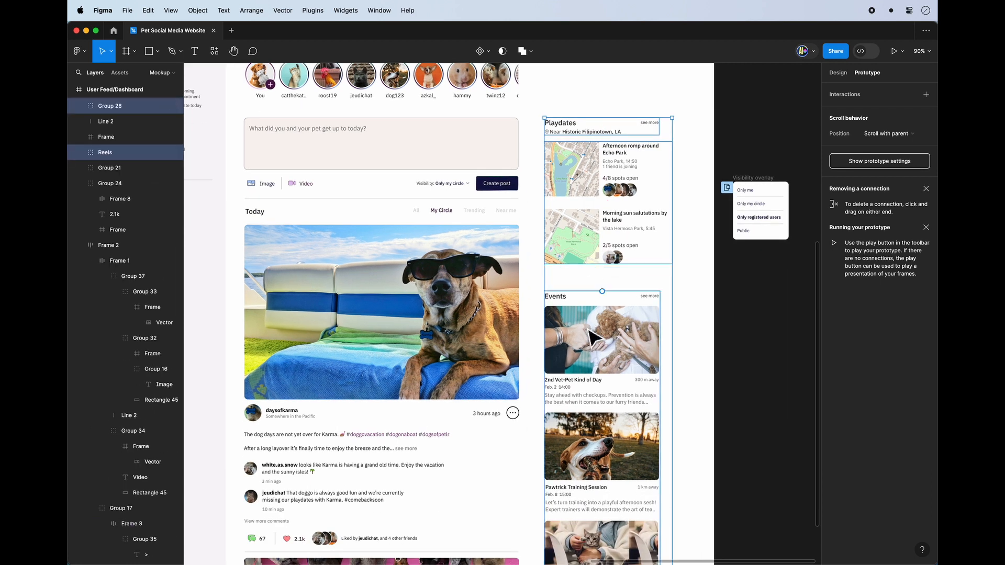
key("super+g")
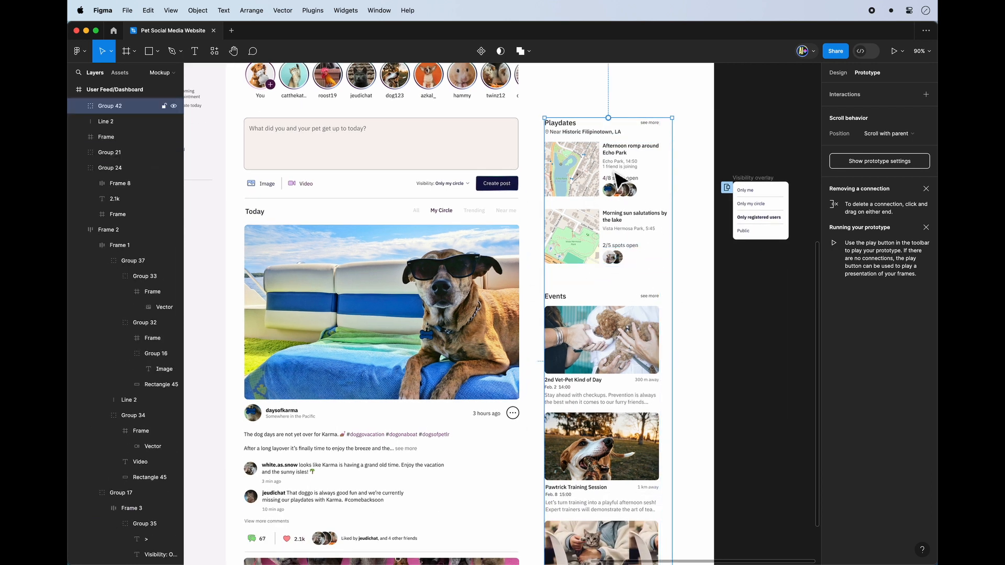
Select the header and list groups of the Playdates section in the Layers list's Group 42.
scroll(630, 293, "up", 2)
scroll(629, 293, "left", 2)
scroll(630, 304, "down", 3)
scroll(653, 188, "up", 6)
double_click(657, 325)
left_click(629, 237, "shift")
left_click(837, 72)
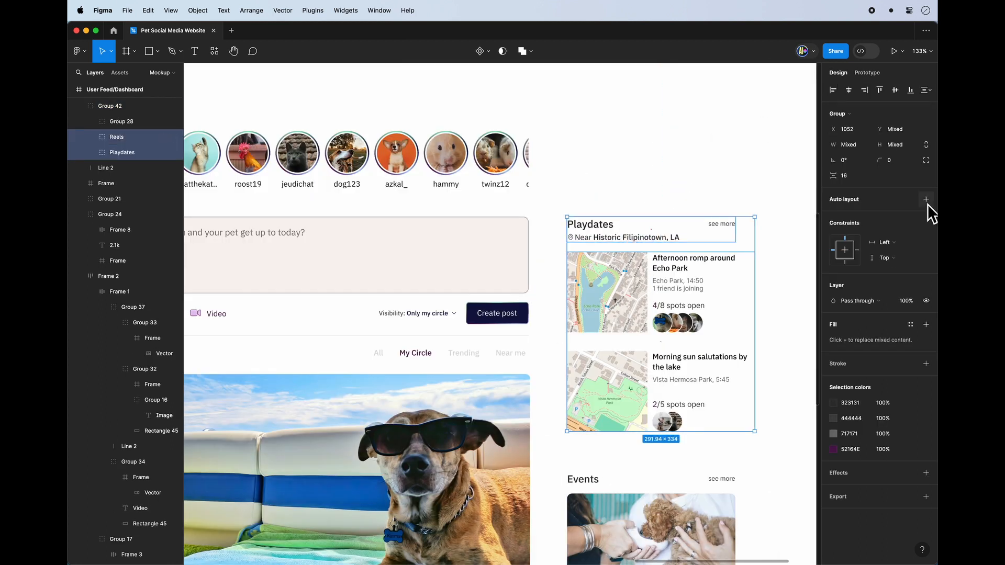
Try to apply auto layout to the selected Playdates header and list.
left_click(926, 199)
left_click_drag(881, 265, 916, 268)
key("super+z")
key("super+z")
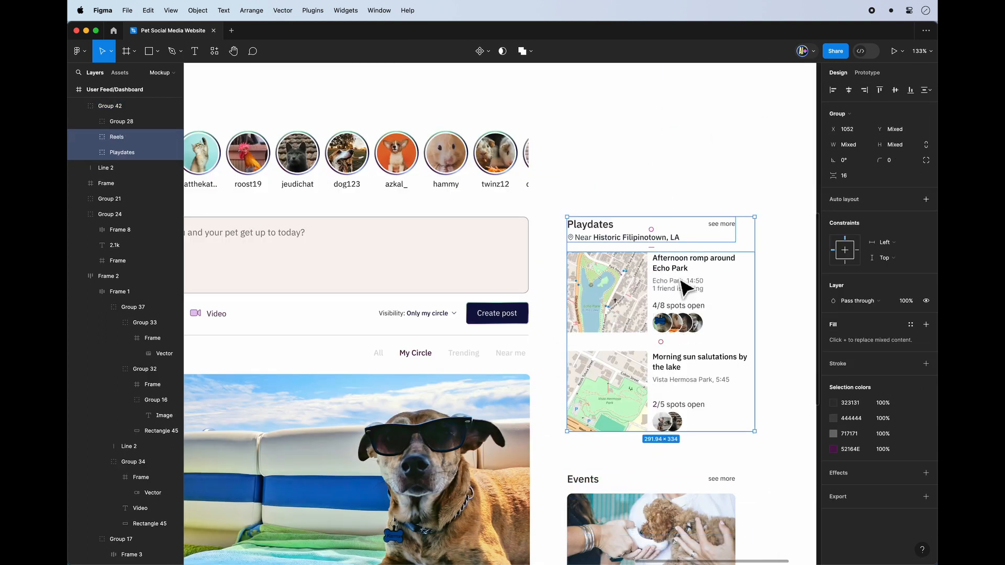
Add the remaining Playdates texts and avatar images to the selection and group them all together.
left_click(682, 269)
left_click(693, 288, "super")
double_click(678, 285)
left_click(674, 269, "shift")
left_click(663, 321, "shift")
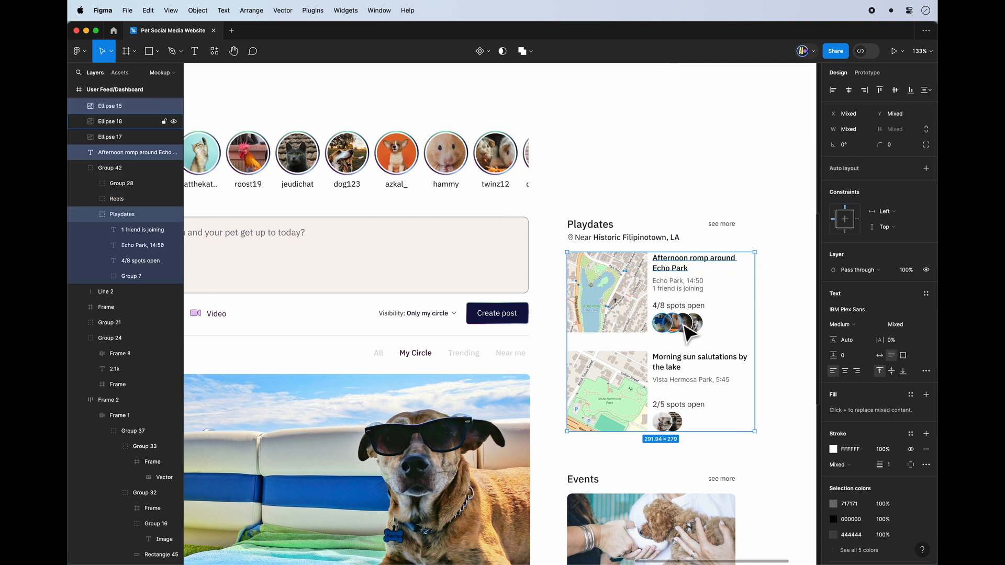
left_click(683, 324, "shift")
left_click(695, 323, "shift")
left_click(665, 367, "shift")
left_click(667, 380, "shift")
left_click(667, 404, "shift")
left_click(663, 422, "shift")
left_click(646, 240, "shift")
key("super+g")
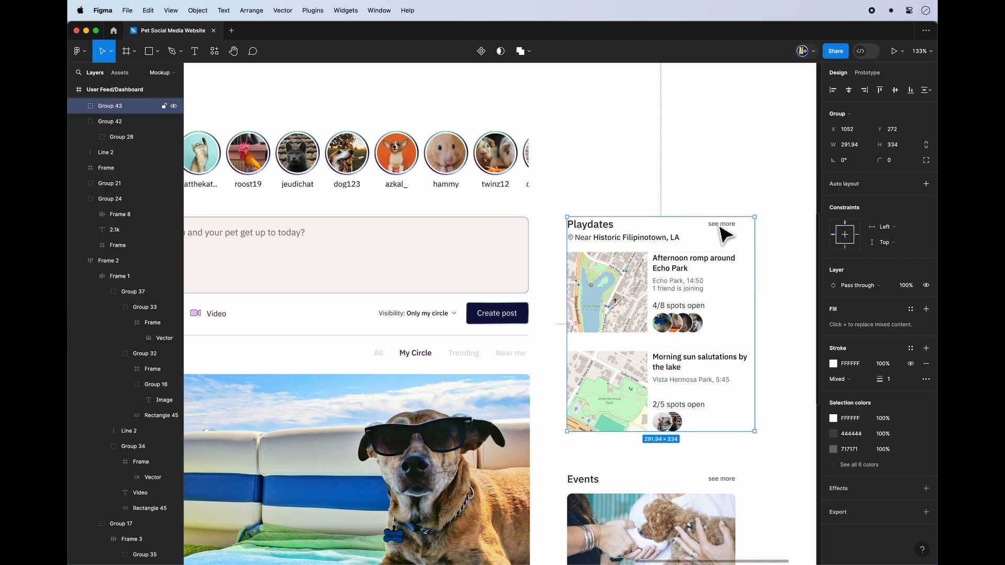
Undo the Playdates grouping, add the missed location pin to the selection and group everything again.
left_click_drag(719, 226, 721, 207)
key("super+z")
Apply auto layout to the Playdates group and move its loose Frame layer into Group 43.
key("super+z")
left_click_drag(580, 238, 591, 218)
left_click(571, 237, "shift")
key("super+g")
left_click(928, 184)
key("super+z")
left_click(79, 106)
left_click(121, 121)
left_click(91, 121)
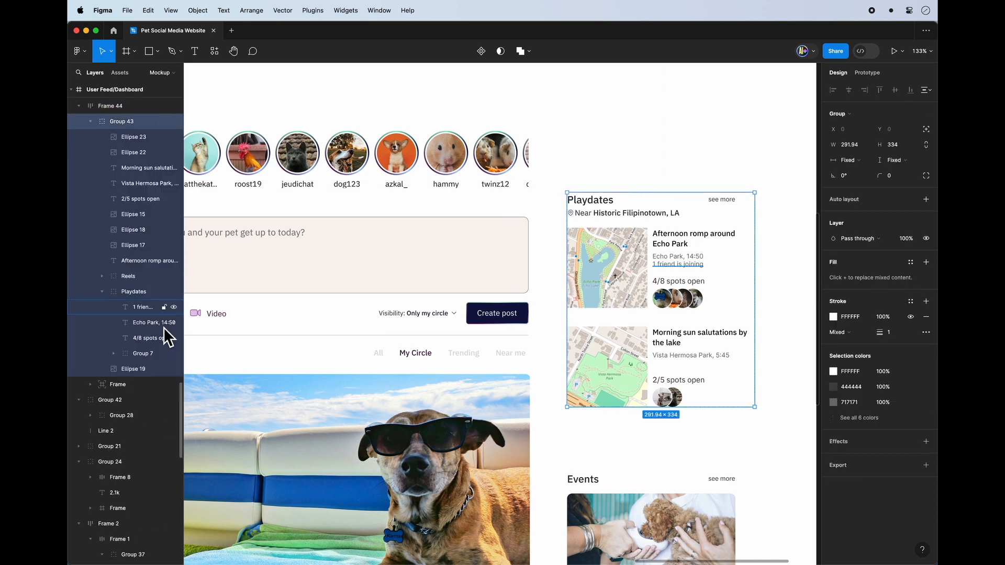
left_click_drag(121, 384, 108, 143)
left_click(90, 121)
left_click(79, 106)
Set the Playdates auto layout frame's padding to 0 horizontally, 48 at the top and 80 at the bottom.
left_click(572, 263)
left_click_drag(879, 265, 916, 268)
left_click_drag(634, 392, 632, 361)
left_click_drag(658, 188, 659, 168)
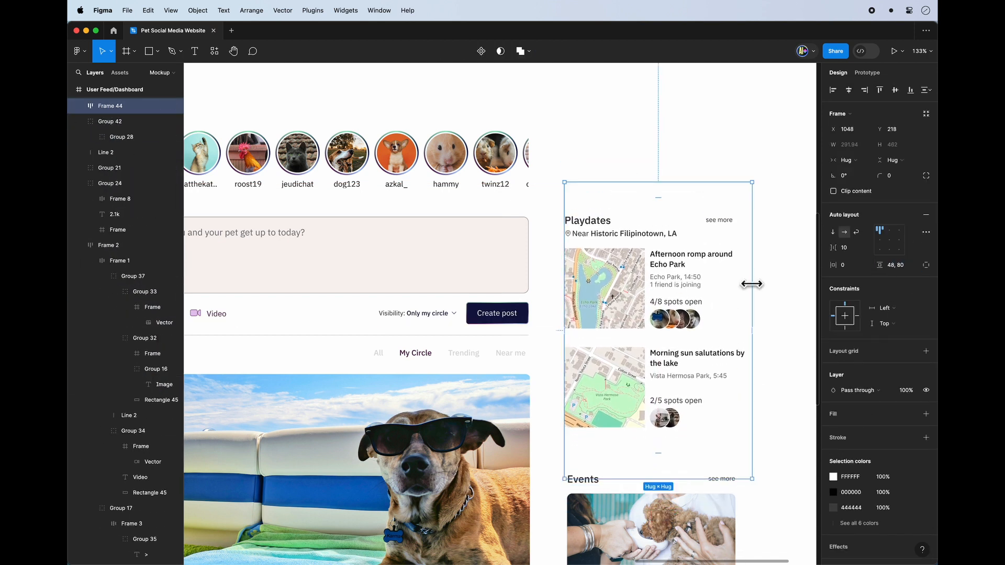
Select the Events group and apply auto layout to it.
left_click(784, 285)
scroll(669, 225, "down", 5)
left_click(618, 398)
left_click(618, 272, "shift")
left_click_drag(610, 383, 712, 384)
key("super+z")
left_click(625, 369)
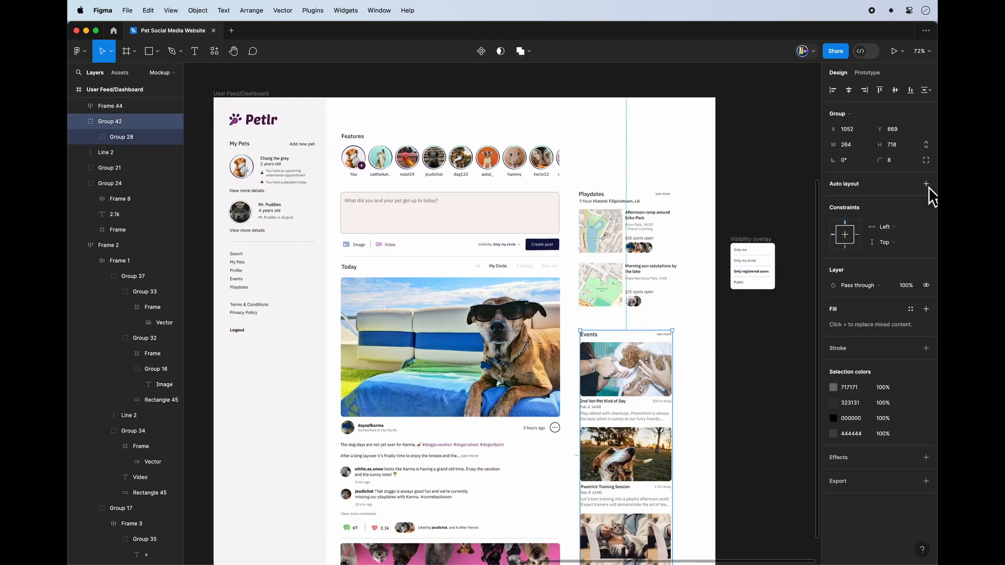
left_click(925, 185)
Combine the Playdates and Events frames into one vertical auto layout frame with 0 spacing.
scroll(618, 298, "down", 2)
left_click(609, 210, "shift")
key("shift+a")
left_click(810, 232)
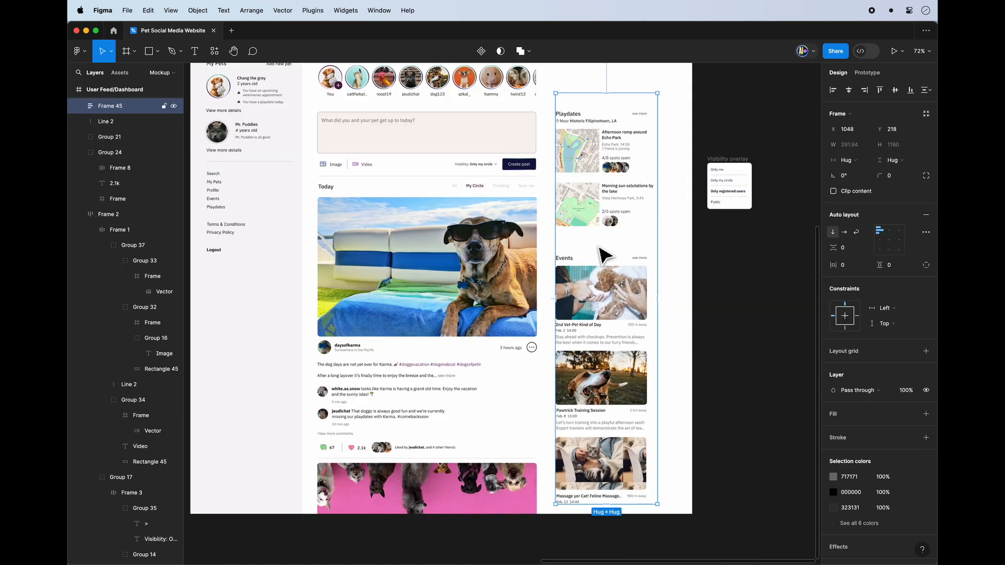
left_click(678, 311)
Set the combined Playdates and Events frame's scroll position to Sticky (stop at top edge).
scroll(675, 315, "up", 3)
scroll(675, 315, "left", 2)
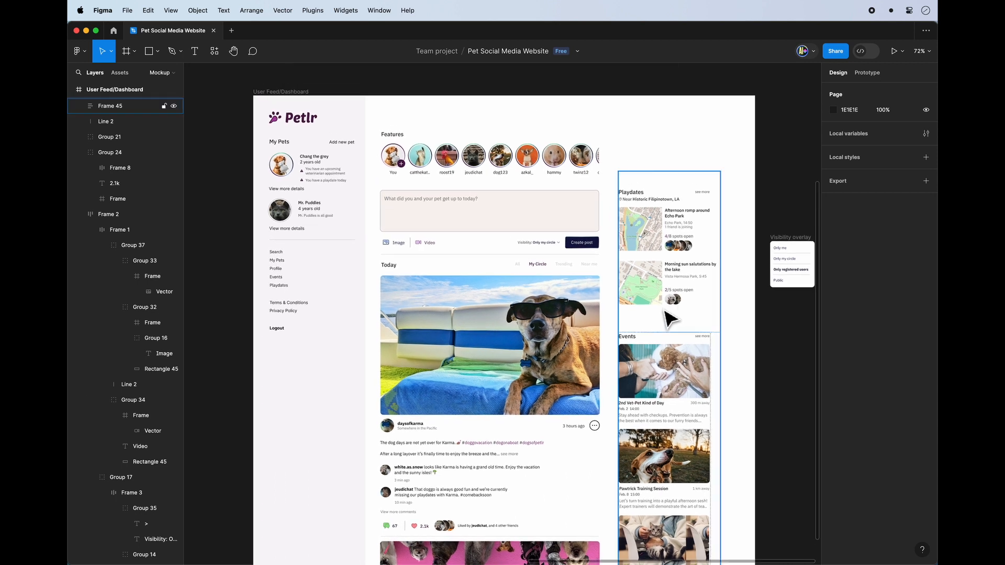
left_click(673, 282)
left_click(868, 74)
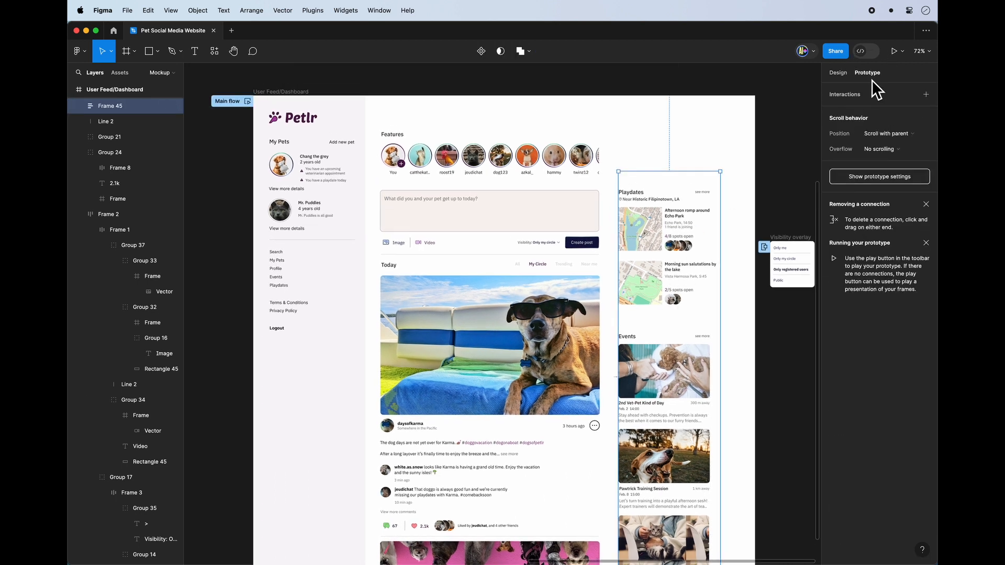
left_click(896, 137)
left_click(901, 159)
Present the prototype and scroll the page up and down to test both sidebars' scroll behaviour.
left_click(894, 51)
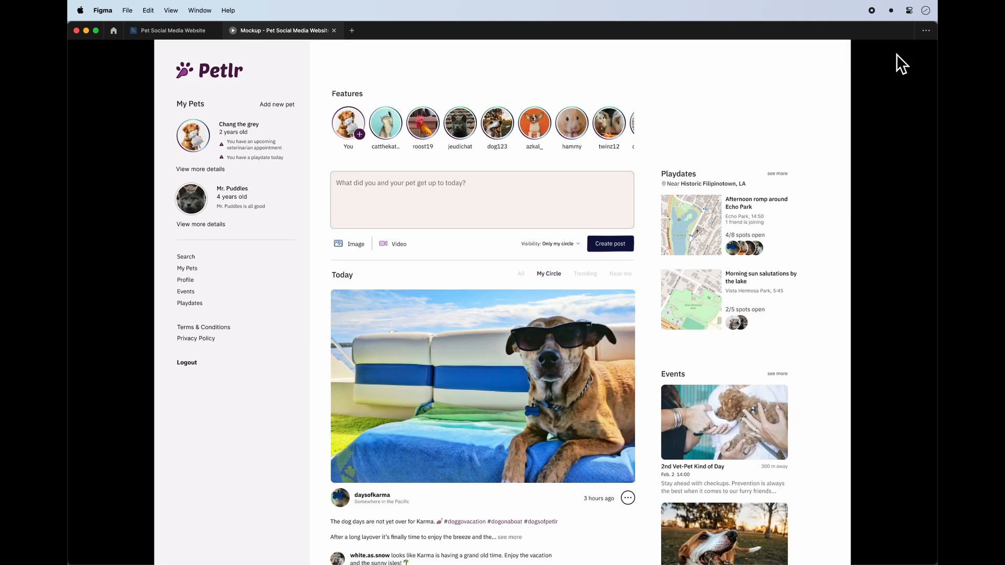
scroll(724, 249, "down", 10)
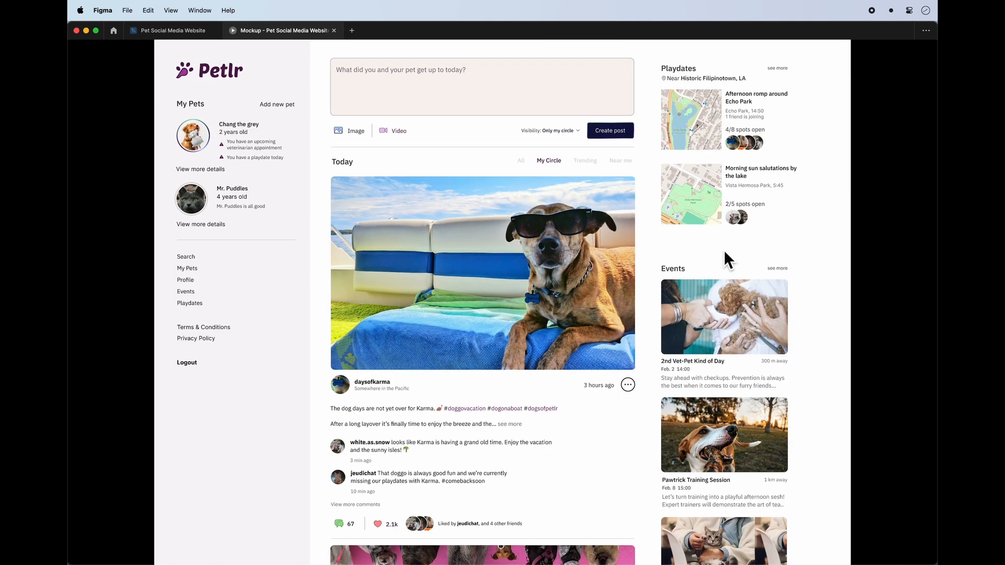
scroll(723, 249, "up", 10)
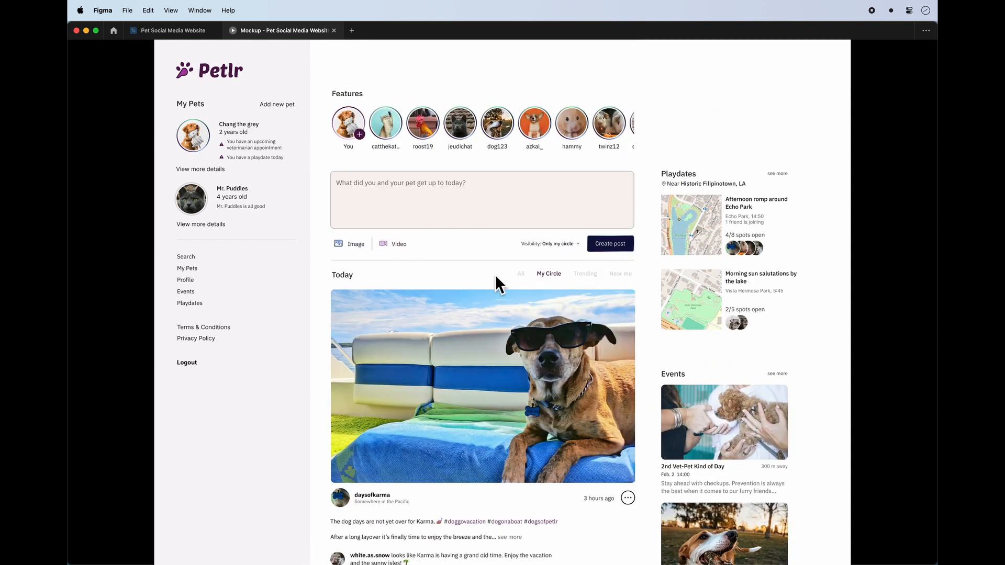
scroll(495, 275, "down", 6)
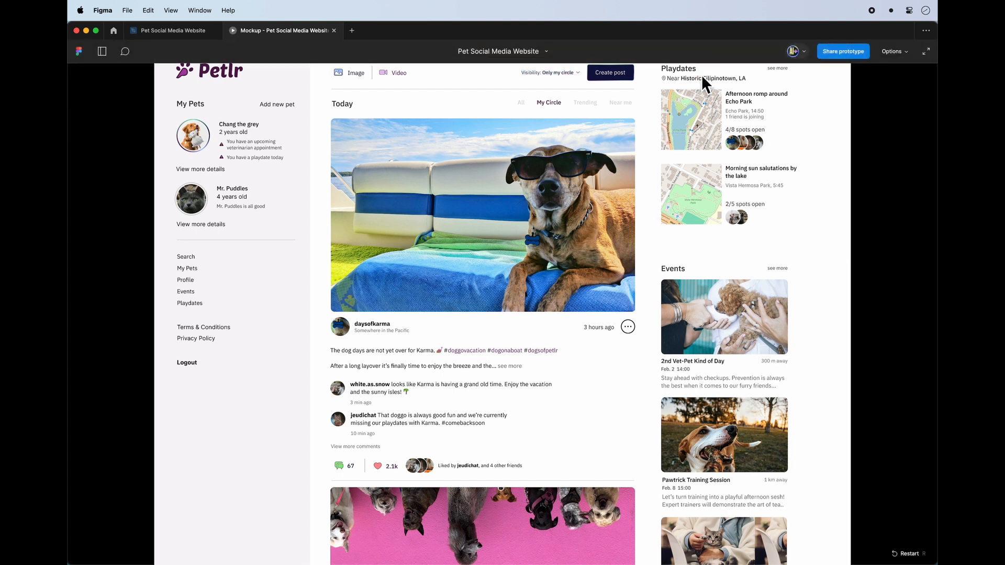
left_click(598, 307)
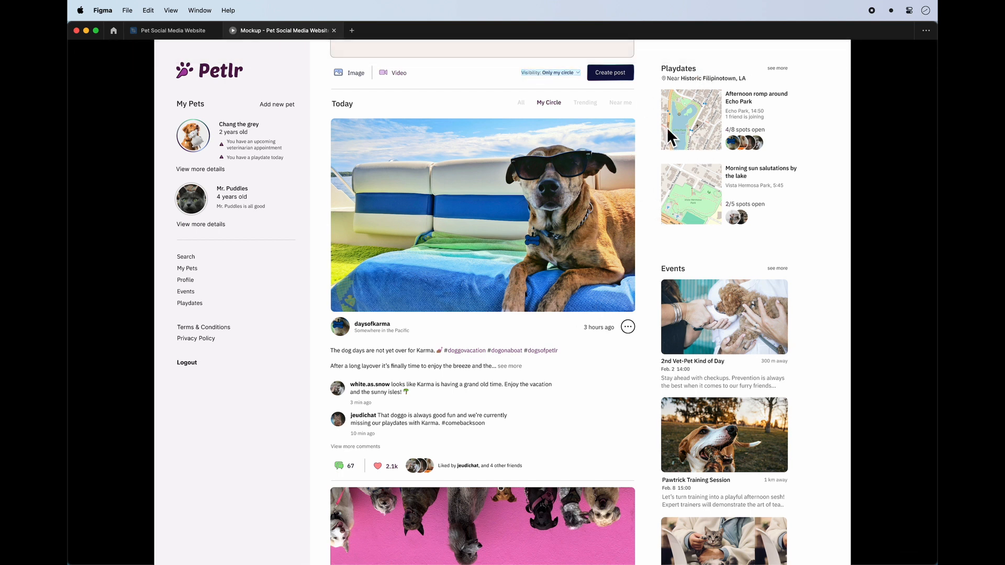
scroll(531, 315, "down", 4)
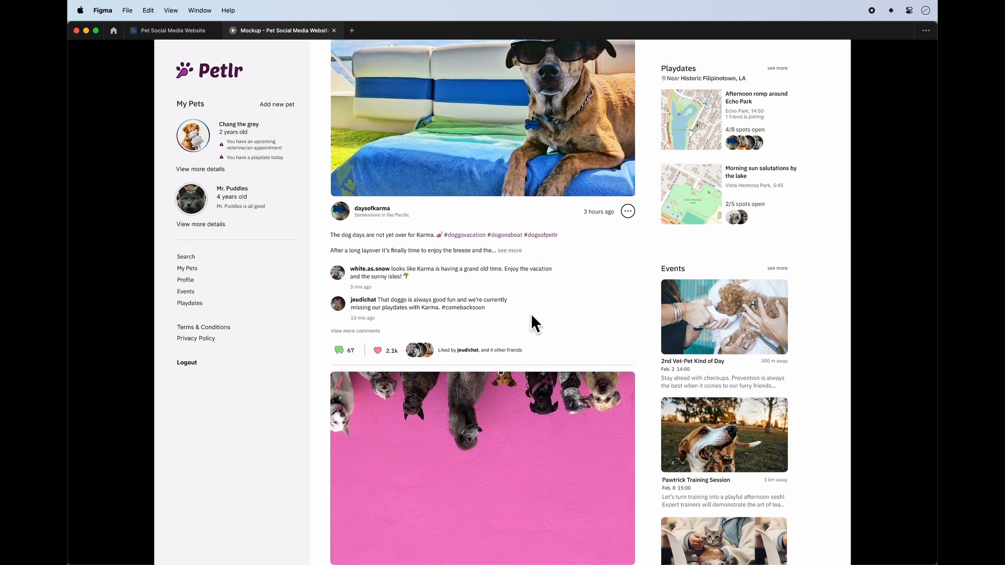
scroll(531, 315, "up", 8)
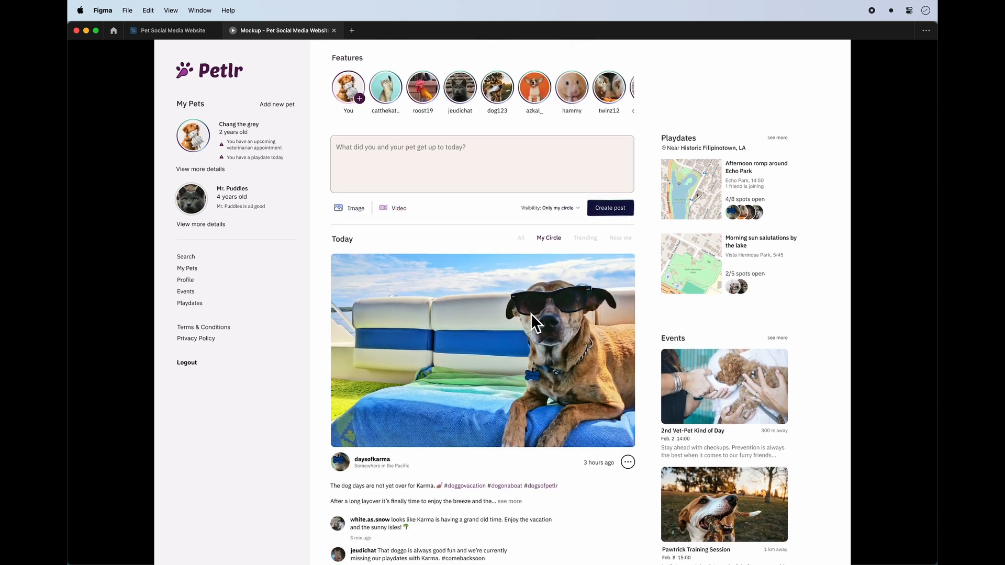
scroll(530, 313, "down", 5)
scroll(531, 313, "up", 5)
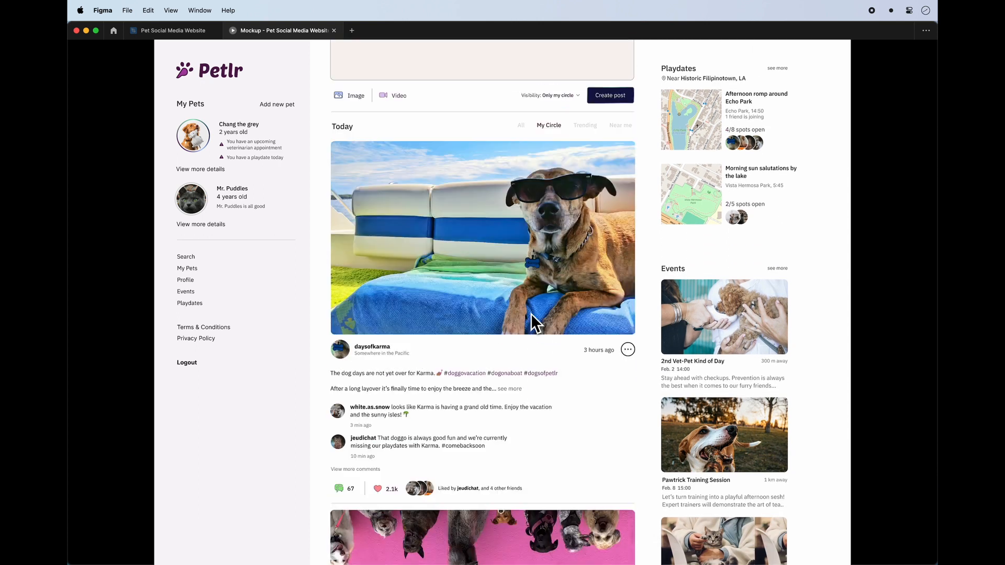
scroll(531, 313, "down", 5)
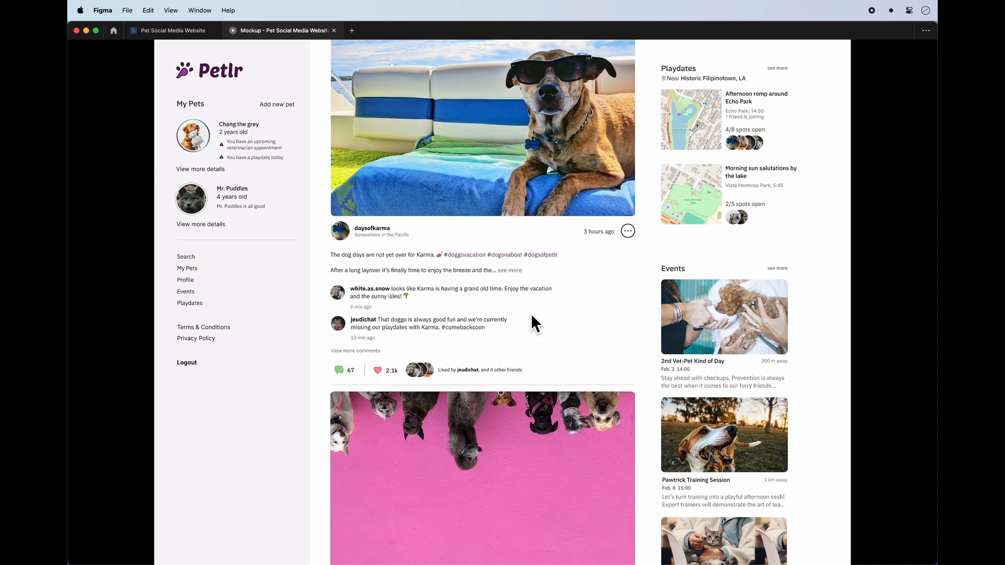
scroll(531, 313, "up", 5)
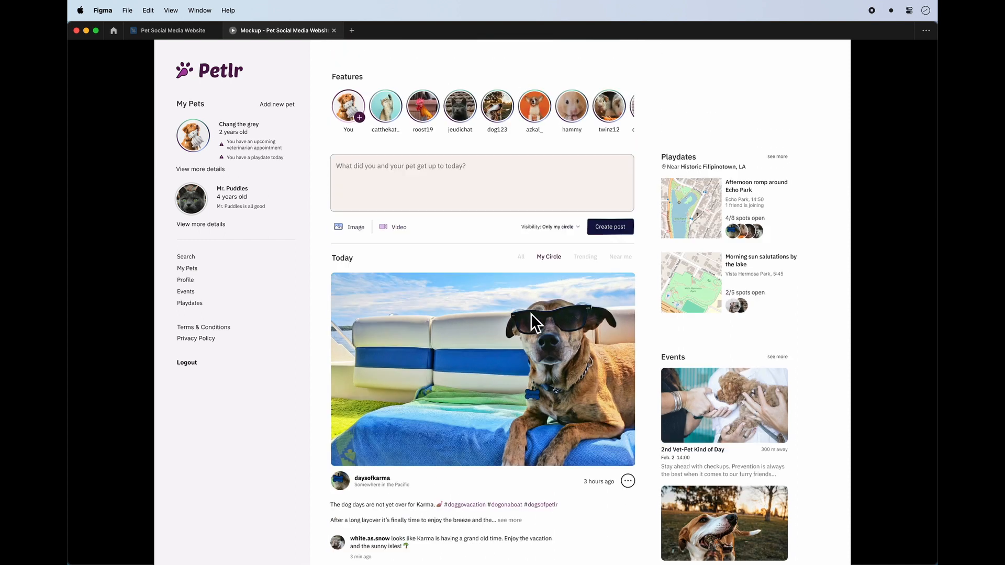
scroll(530, 312, "down", 3)
scroll(531, 312, "down", 2)
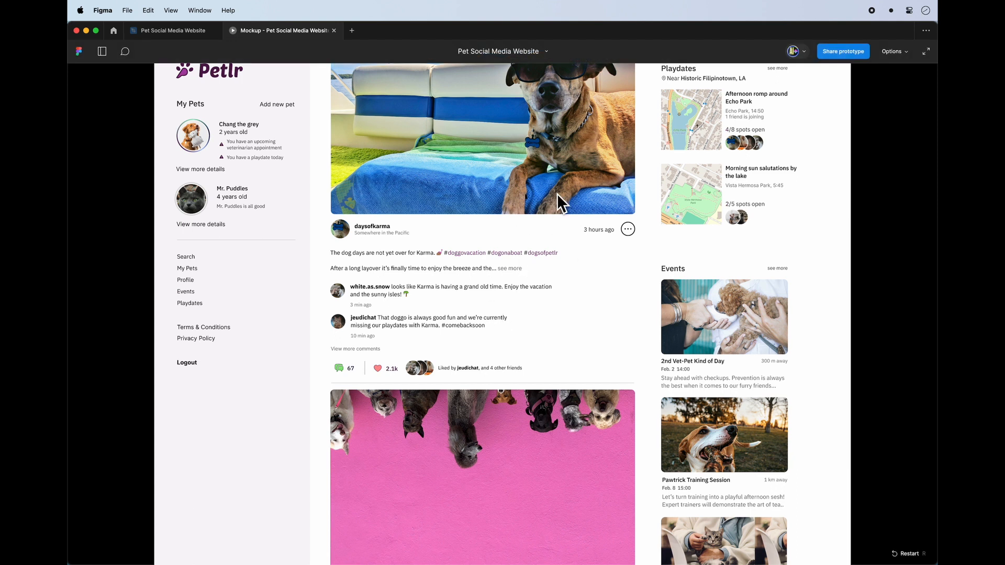
scroll(630, 232, "up", 5)
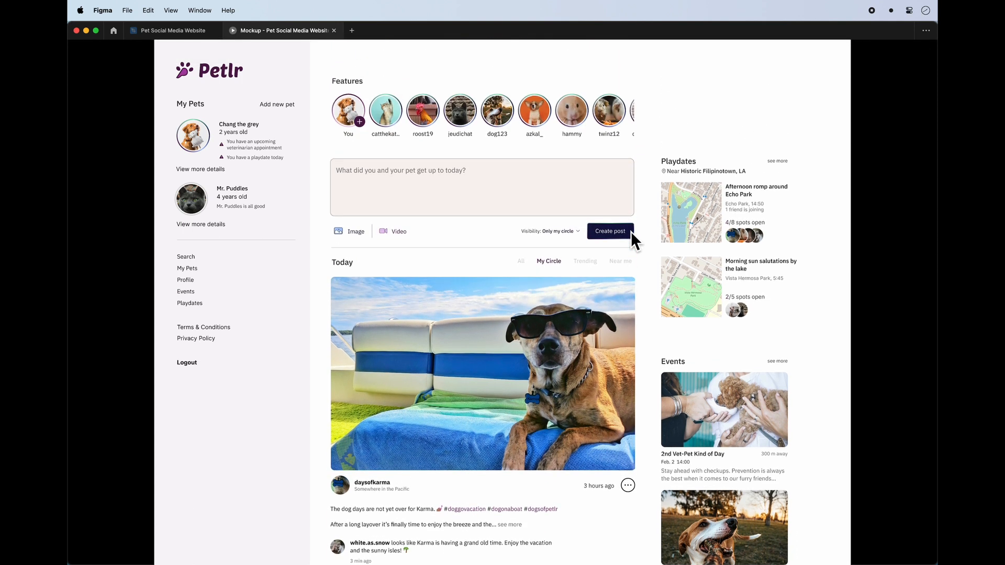
Open and dismiss the Visibility dropdown twice to test its overlay, and close the presentation.
left_click(568, 245)
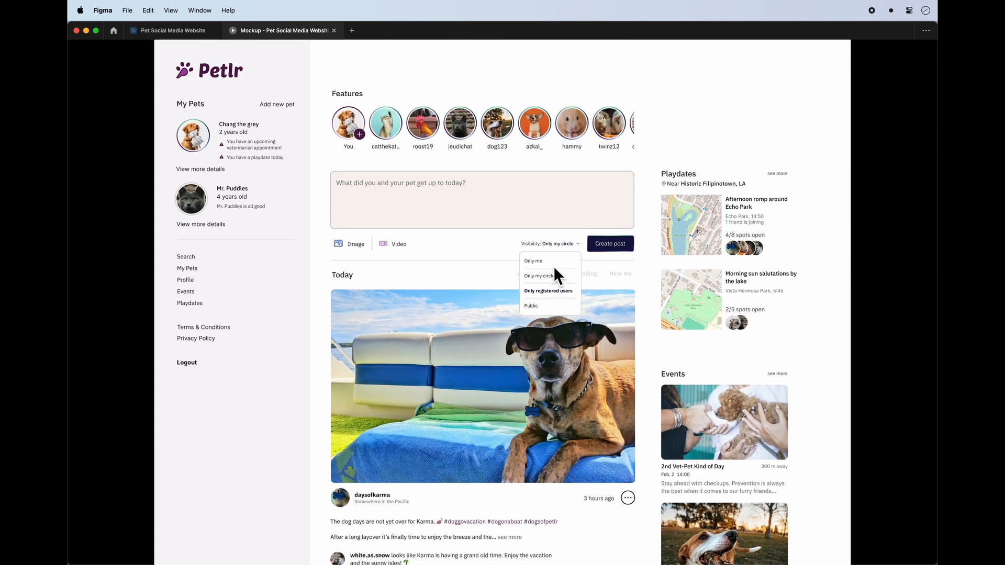
left_click(623, 310)
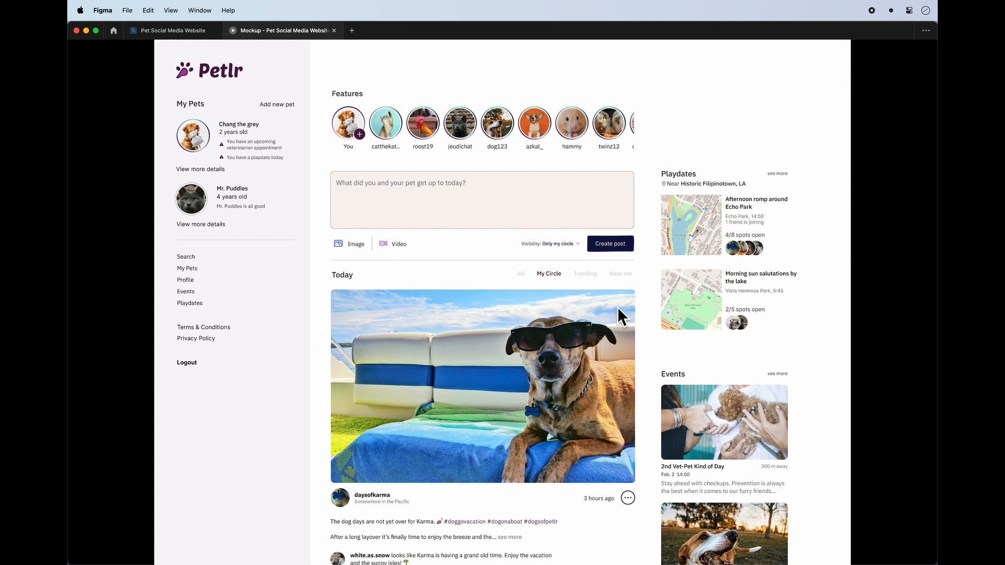
left_click(556, 246)
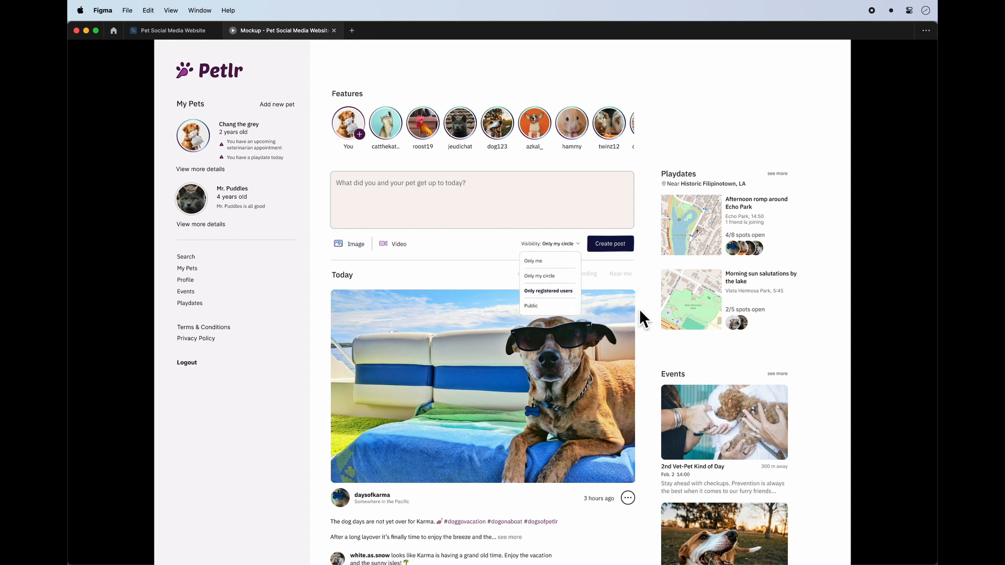
left_click(640, 311)
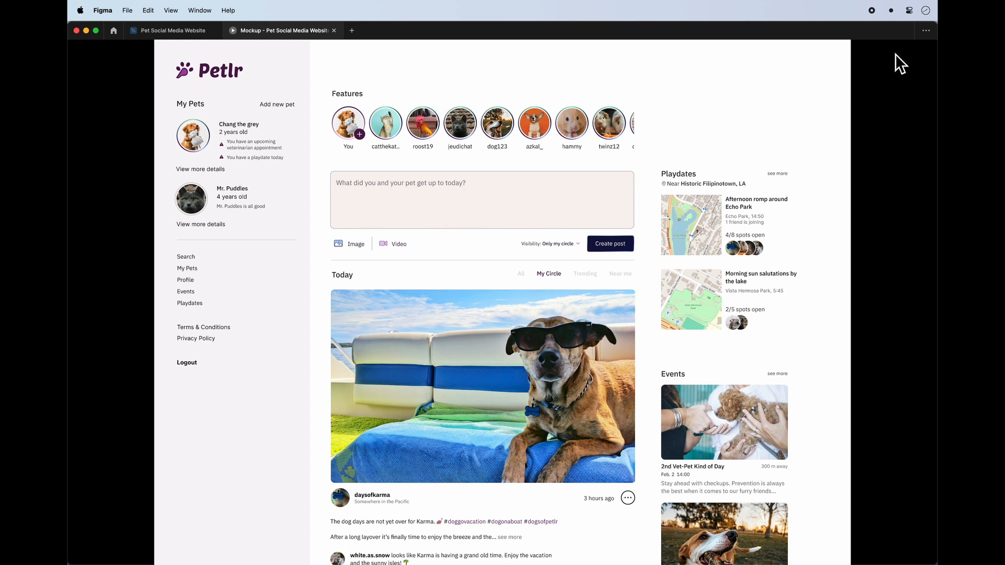
mouse_move(874, 48)
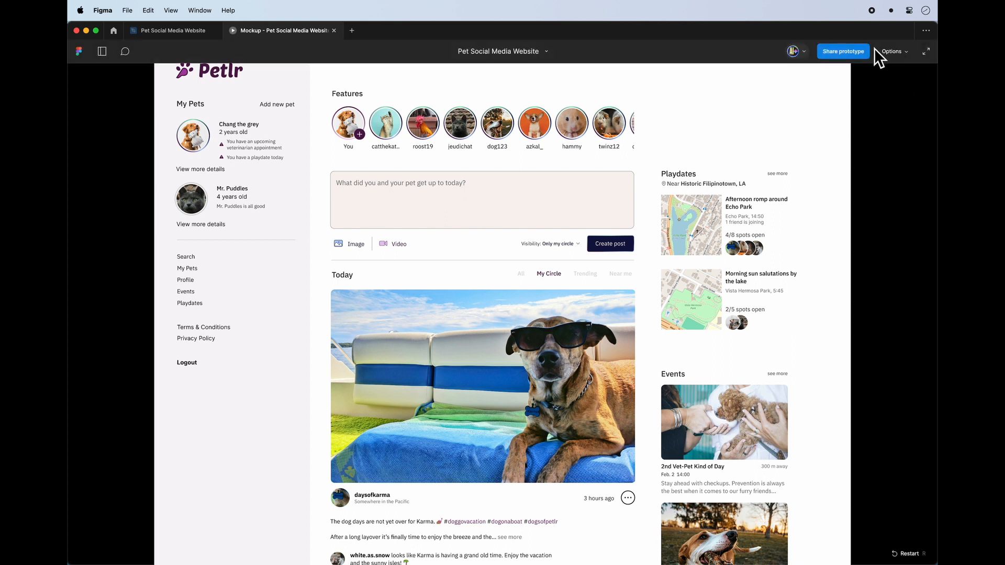
left_click(335, 32)
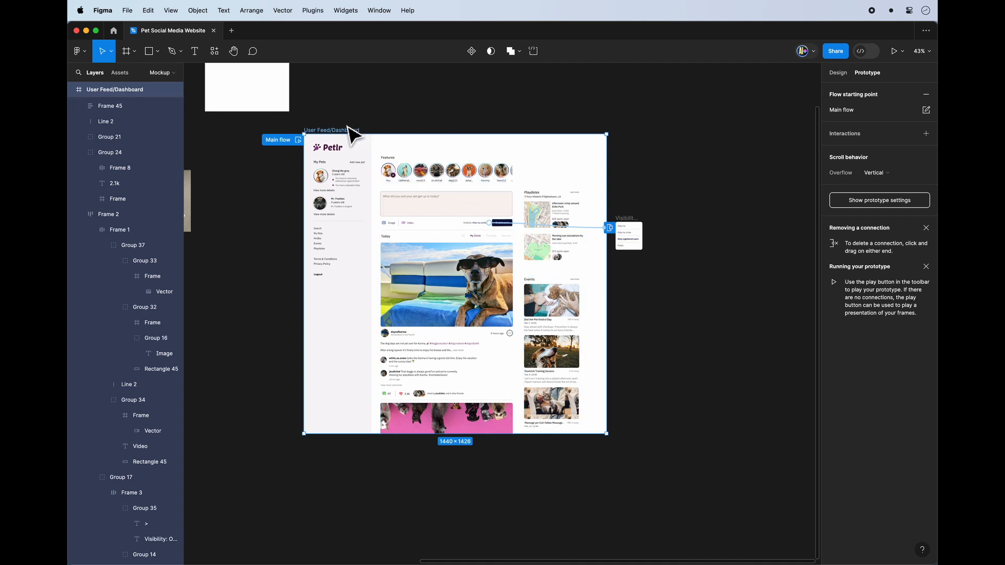
Duplicate the User Feed/Dashboard frame, move the copy's Playdates and Events frame outside it, and clear its main content.
key("super+d")
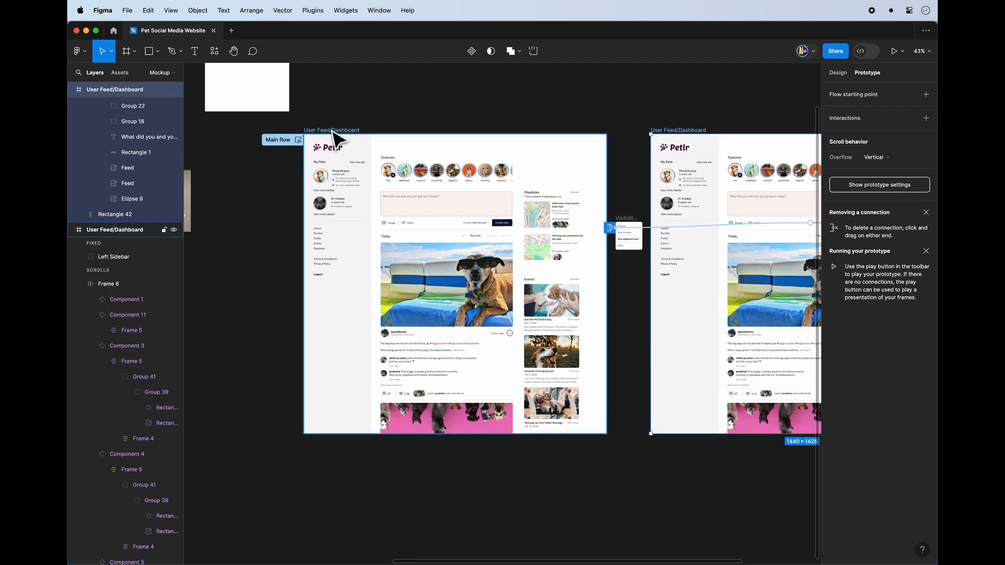
scroll(623, 153, "right", 3)
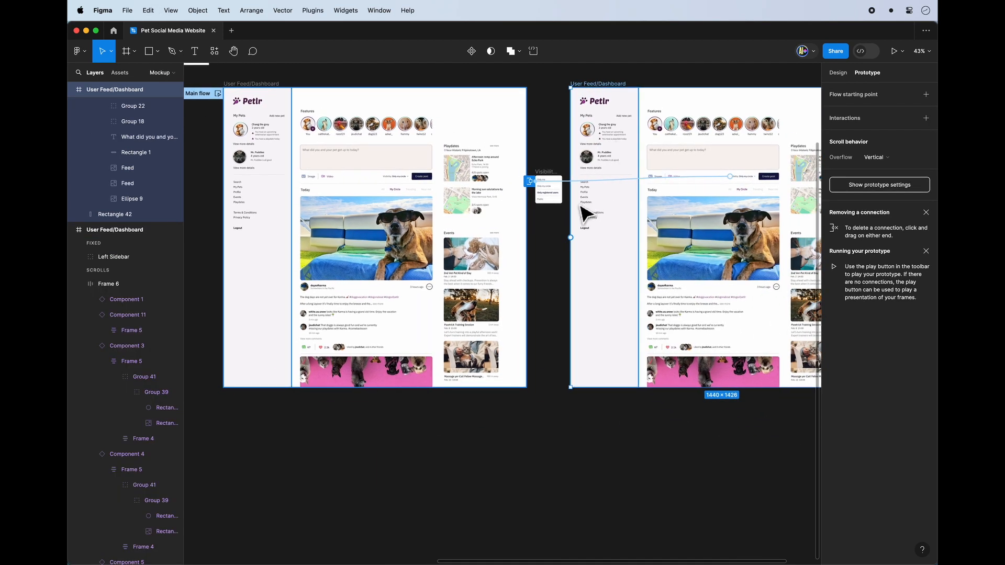
scroll(583, 213, "up", 2)
scroll(533, 260, "right", 1)
scroll(533, 261, "up", 1)
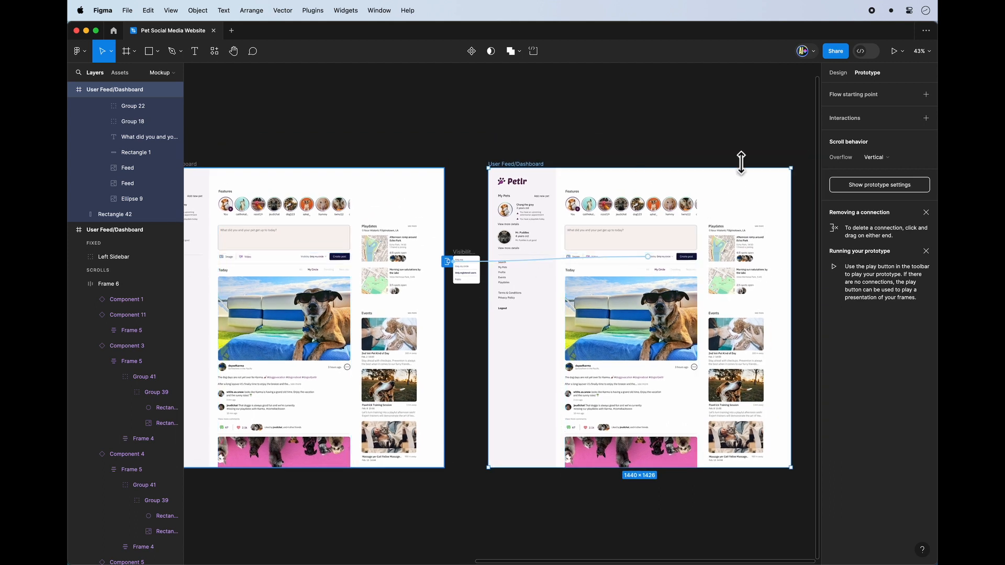
left_click(773, 185)
left_click_drag(732, 242, 607, 124)
Place the Echo Park map image in the emptied dashboard copy and enlarge it to 330 by 326.
double_click(732, 233)
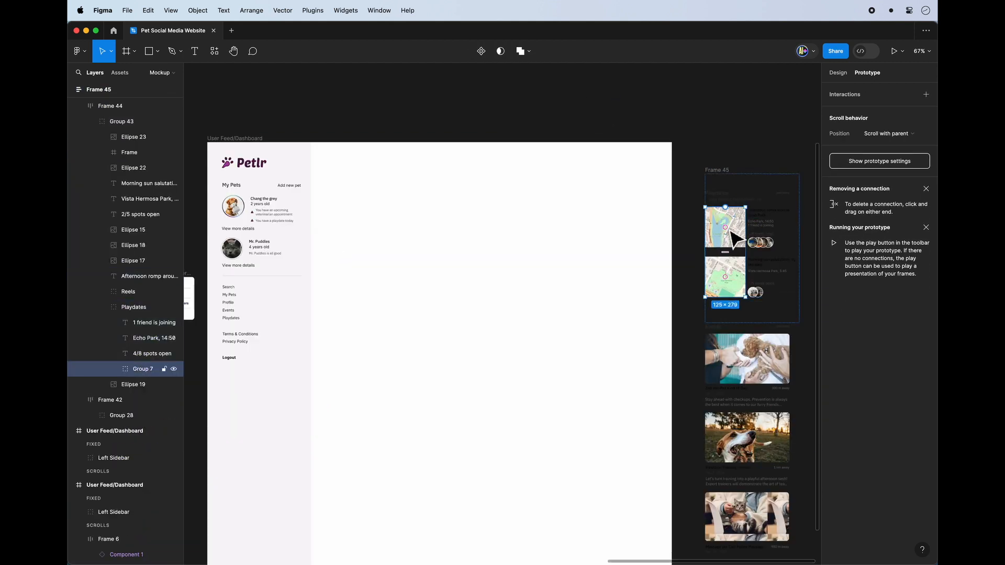
scroll(709, 234, "right", 1)
left_click(444, 369)
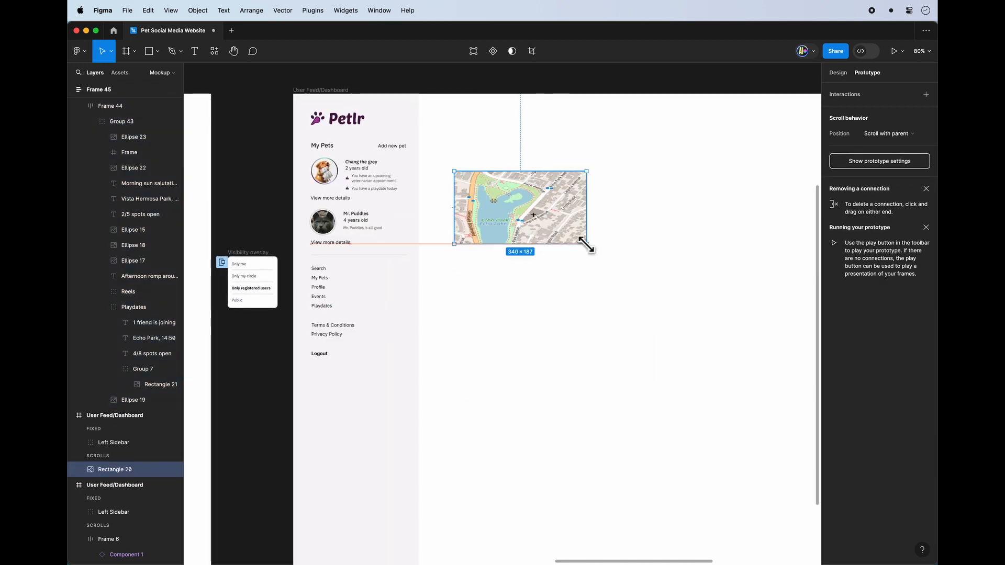
left_click_drag(587, 242, 641, 310)
key("Return")
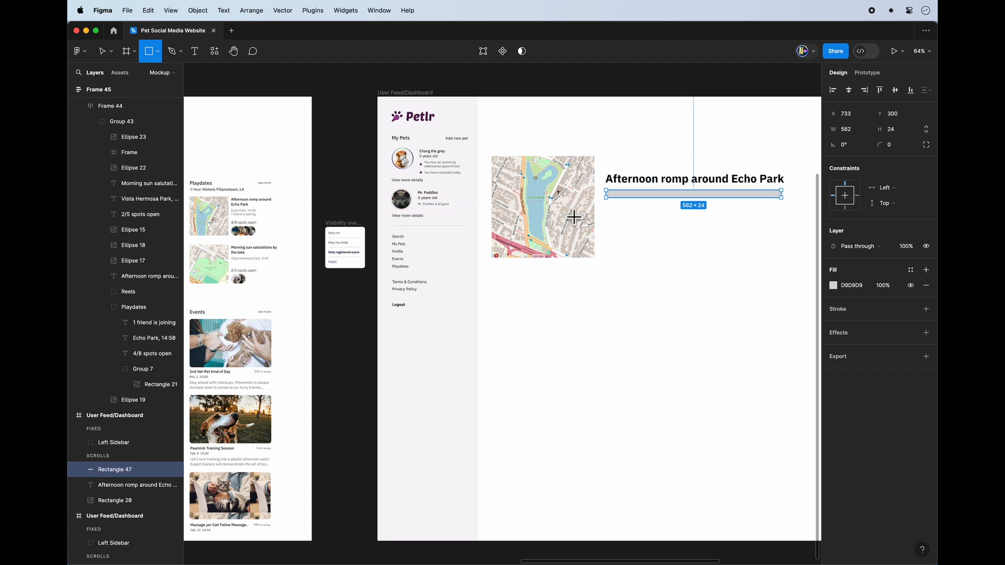
Draw grey placeholder rectangles beneath the event title, directly under the map and across the content area below.
left_click_drag(606, 203, 783, 261)
key("r")
mouse_move(492, 268)
left_mouse_down()
mouse_move(539, 286)
mouse_move(594, 287)
left_mouse_up()
key("r")
key("r")
left_click_drag(495, 296, 789, 427)
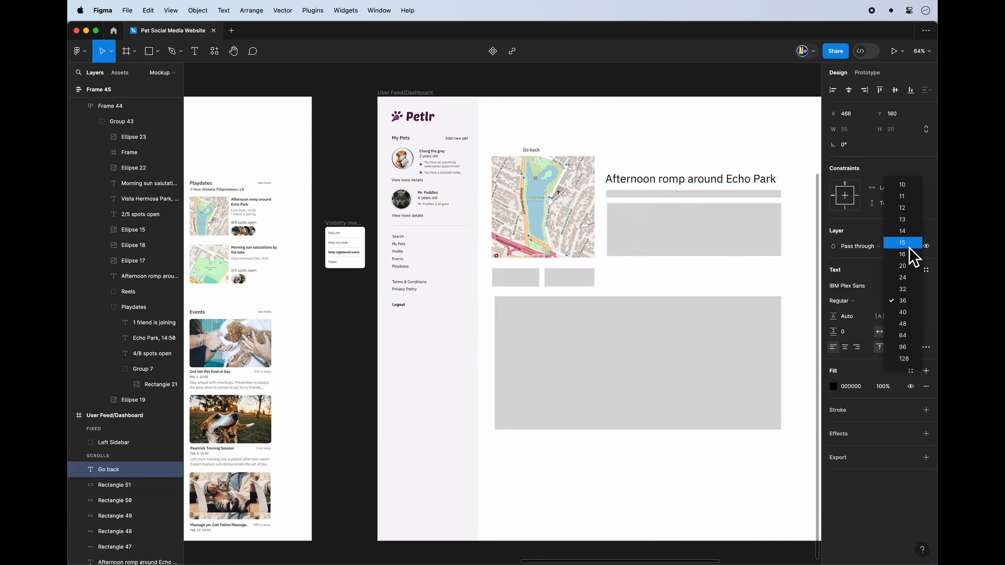
Set the Go back text to bold at size 15, and rename the duplicated dashboard frame as Playdate page.
left_click(911, 256)
scroll(583, 226, "up", 2)
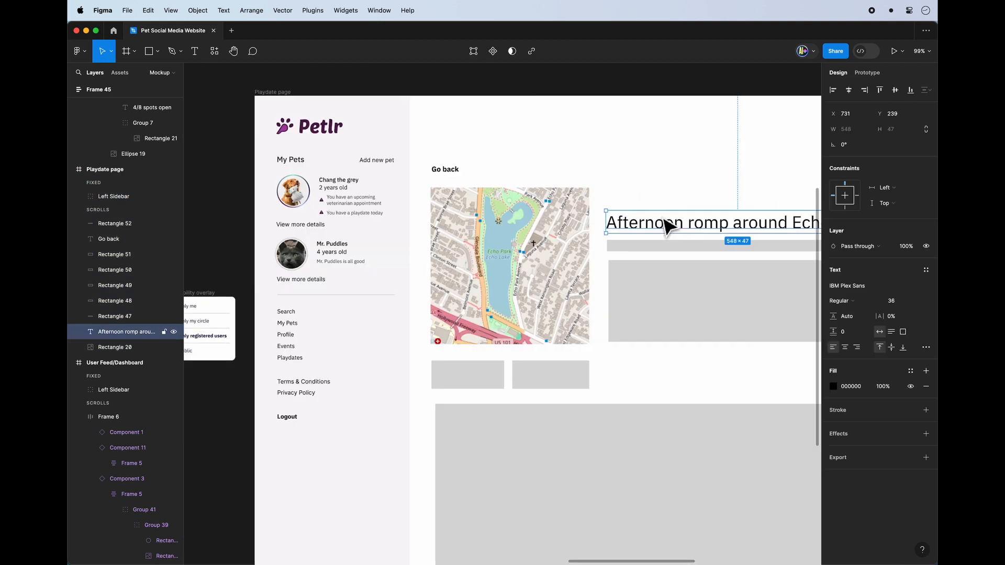
left_click(654, 302)
Narrow the two grey placeholders beneath the event title to match the title's width.
left_click(751, 253)
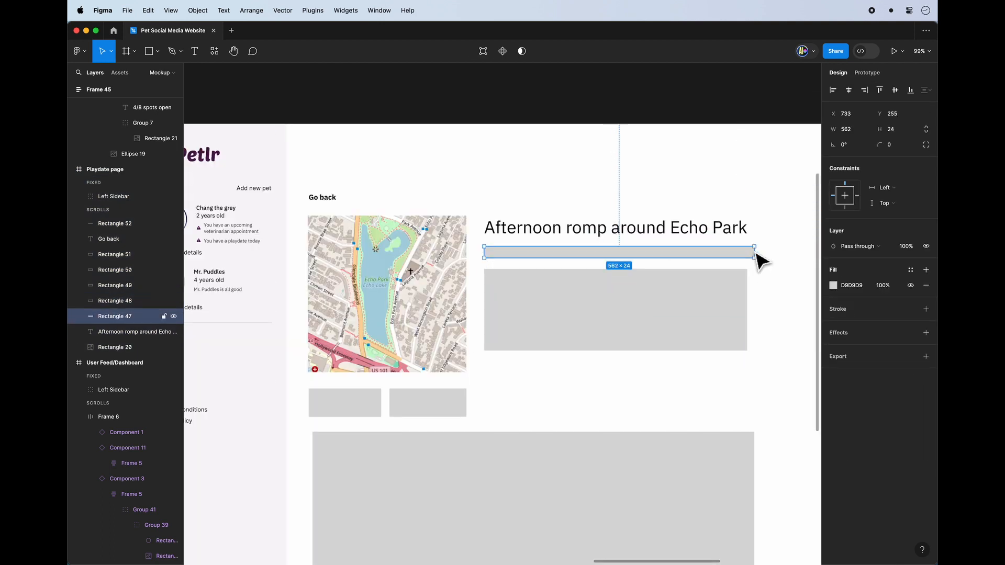
left_click_drag(755, 252, 747, 253)
left_click(624, 421)
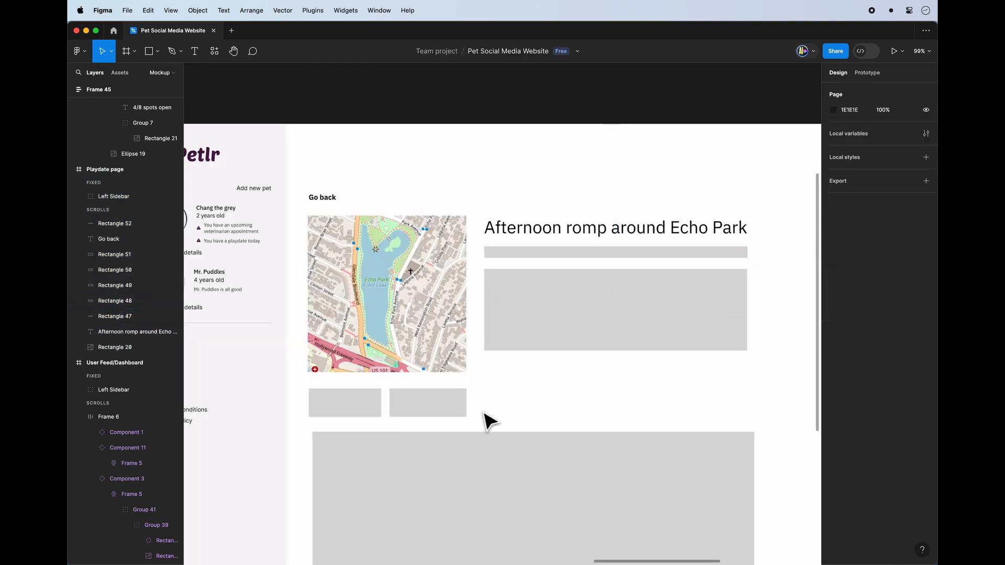
Group the Echo Park playdate's map, title, location, joining and spots texts and avatars in the User Feed/Dashboard's Playdates section.
scroll(507, 375, "down", 1)
scroll(507, 374, "left", 1)
scroll(507, 375, "down", 5)
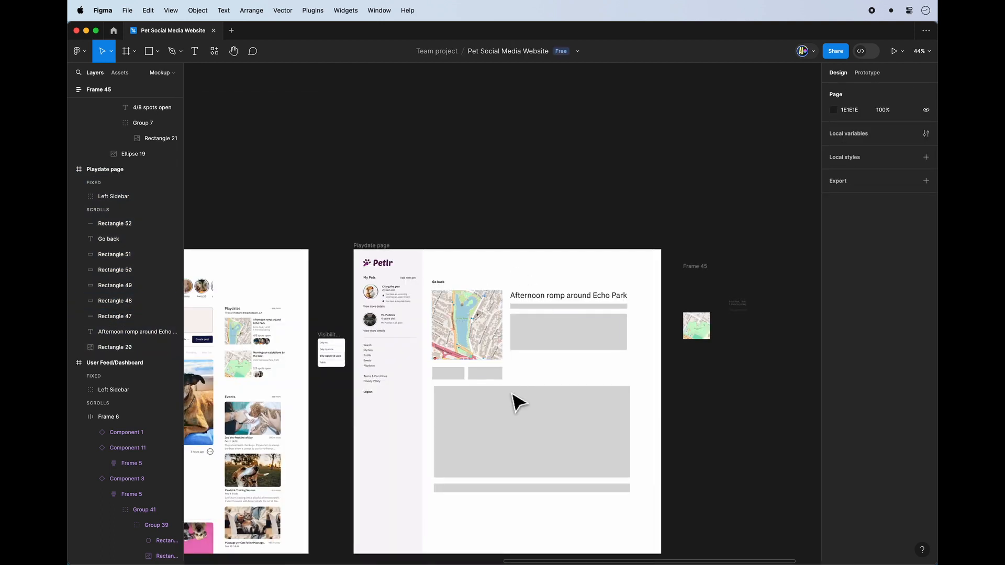
scroll(471, 413, "left", 3)
scroll(464, 414, "up", 1)
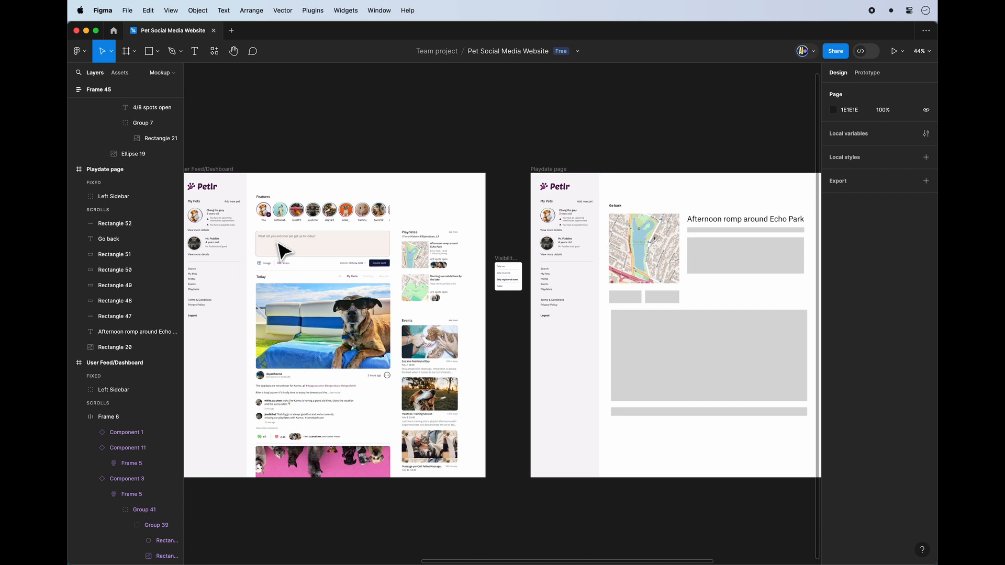
left_click(220, 169)
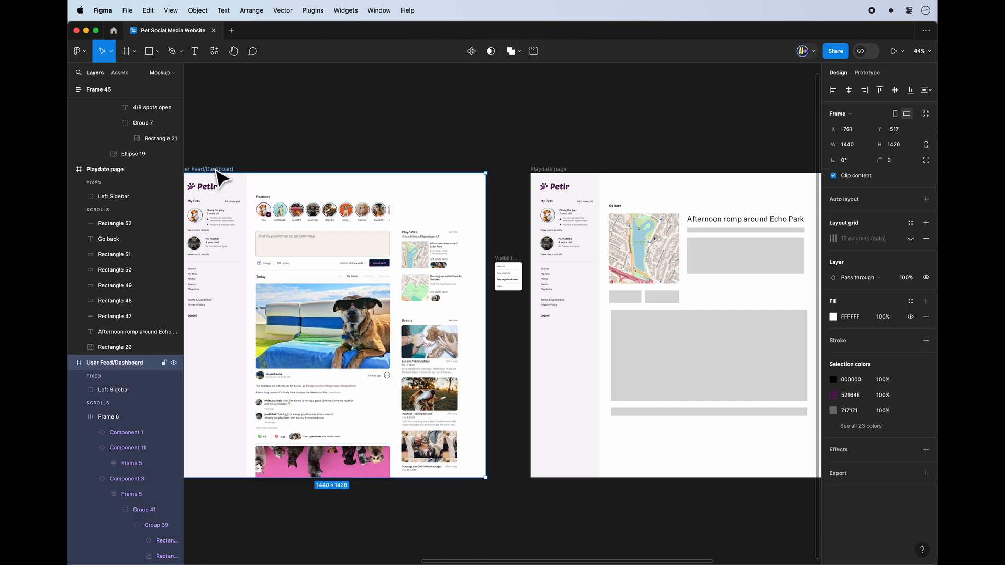
double_click(426, 256)
scroll(430, 257, "up", 2)
double_click(420, 260)
left_click(430, 243)
scroll(428, 242, "up", 5)
double_click(418, 279)
left_click(450, 247, "shift")
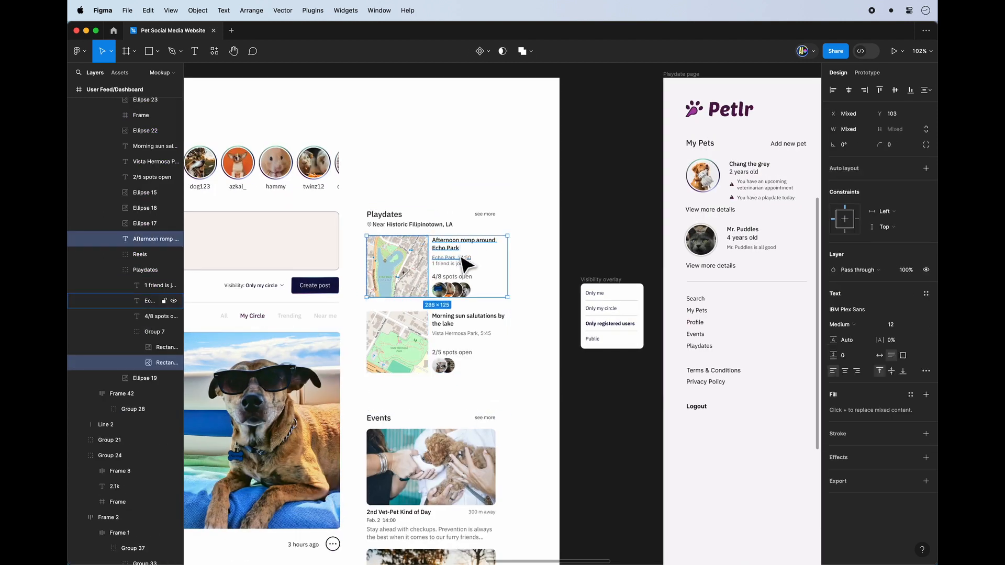
left_click(454, 258, "shift")
left_click(453, 264, "shift")
left_click(451, 277, "shift")
left_click(439, 290, "shift")
left_click(464, 290, "shift")
key("super+g")
Give the grouped Echo Park playdate an on-click interaction that navigates to Playdate page, with Reset scroll position enabled.
left_click(881, 74)
left_click(926, 94)
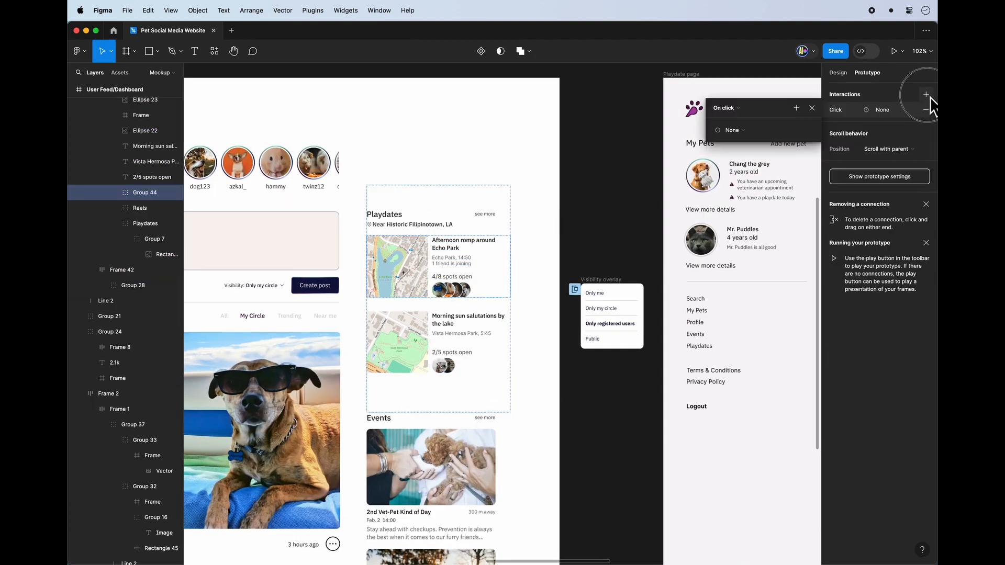
left_click(742, 131)
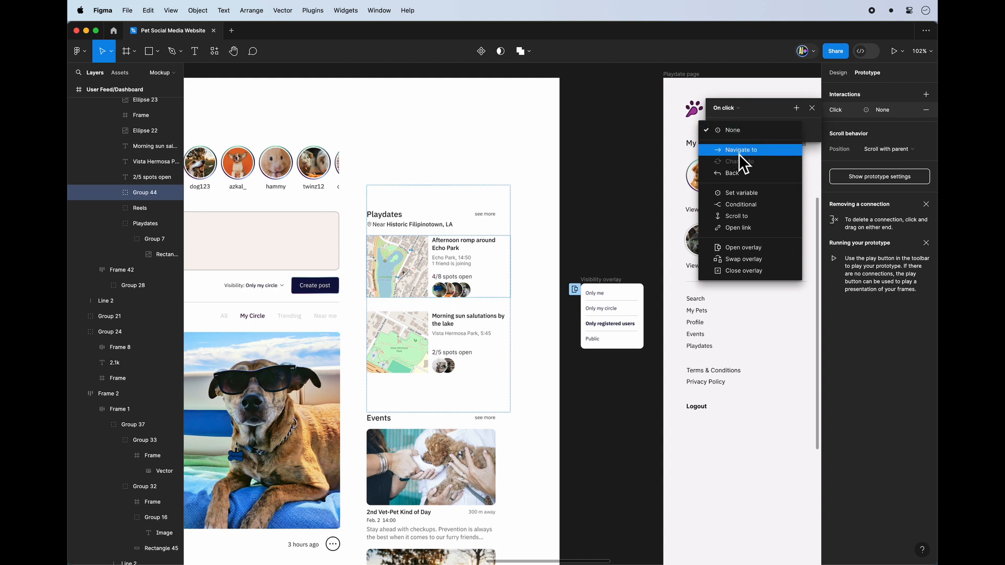
left_click(739, 152)
left_click(754, 147)
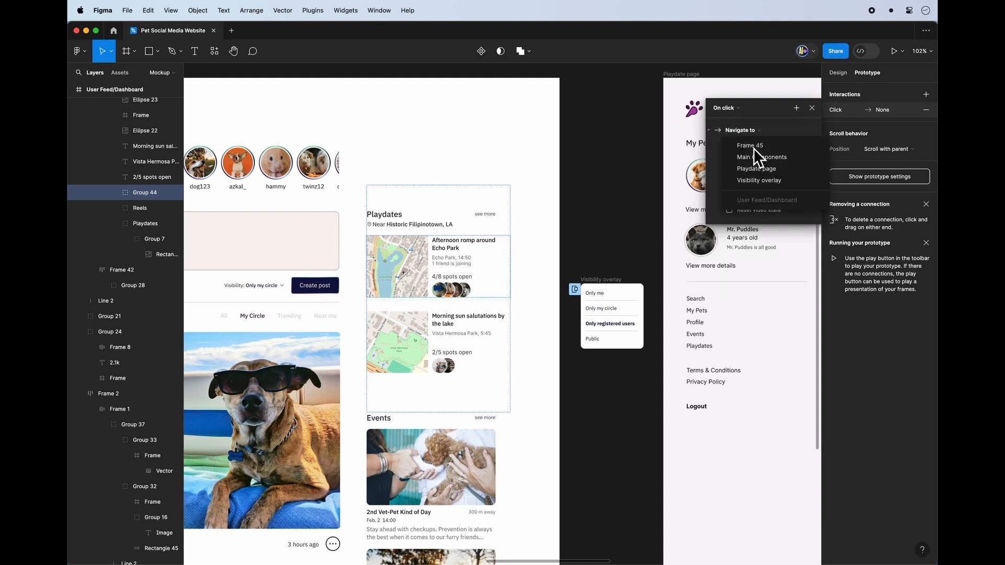
scroll(619, 203, "right", 3)
scroll(619, 203, "up", 2)
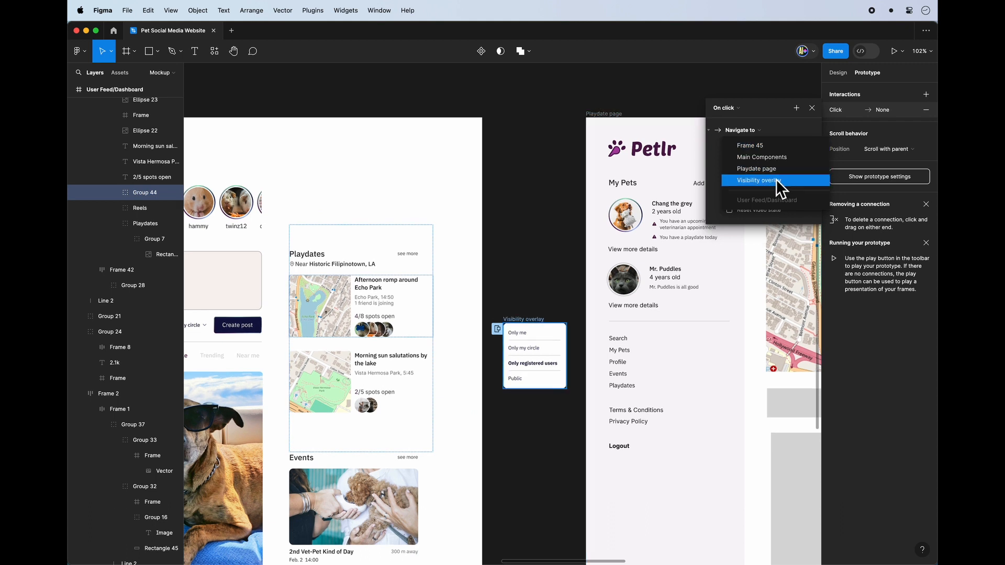
left_click(776, 172)
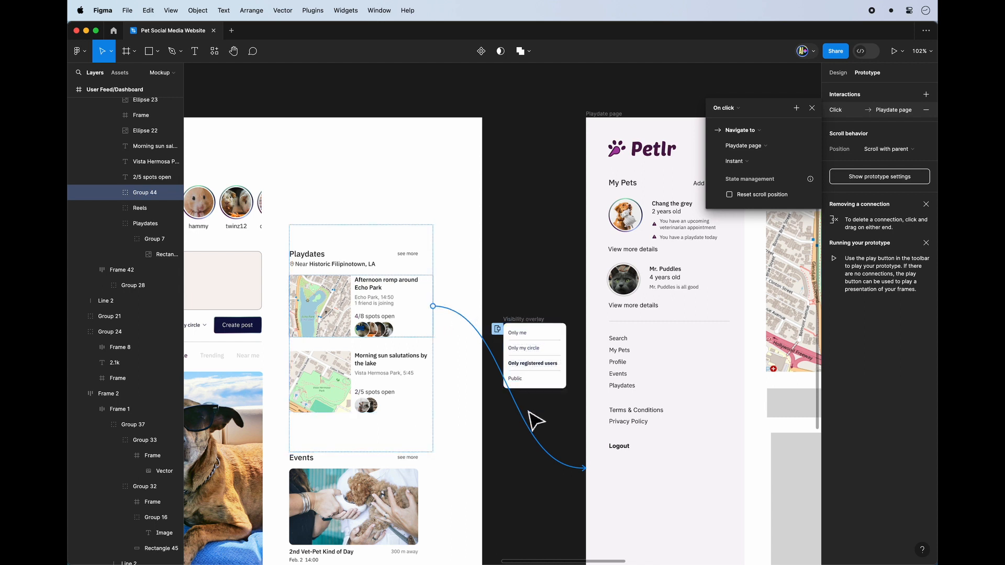
scroll(635, 413, "down", 6)
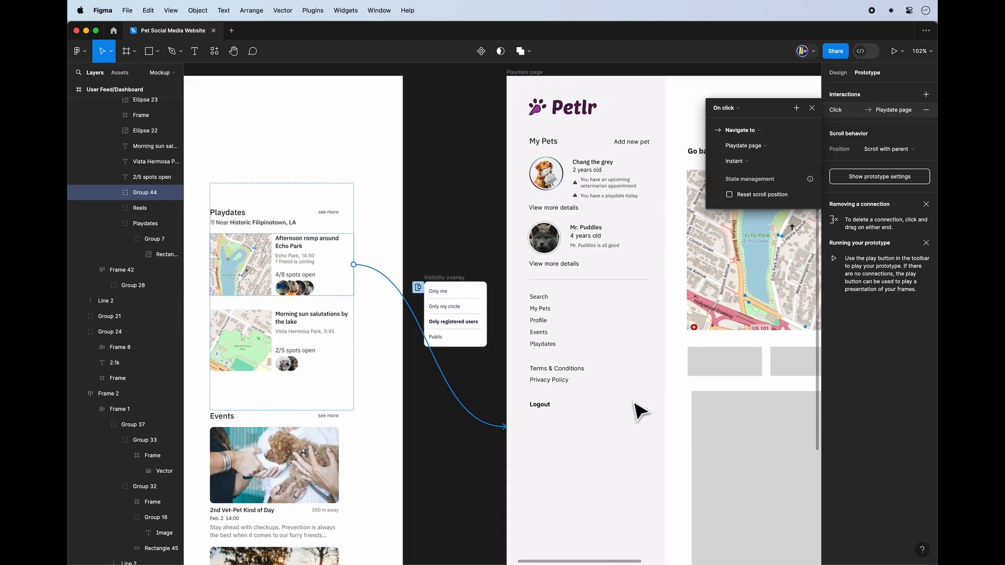
scroll(635, 412, "down", 2)
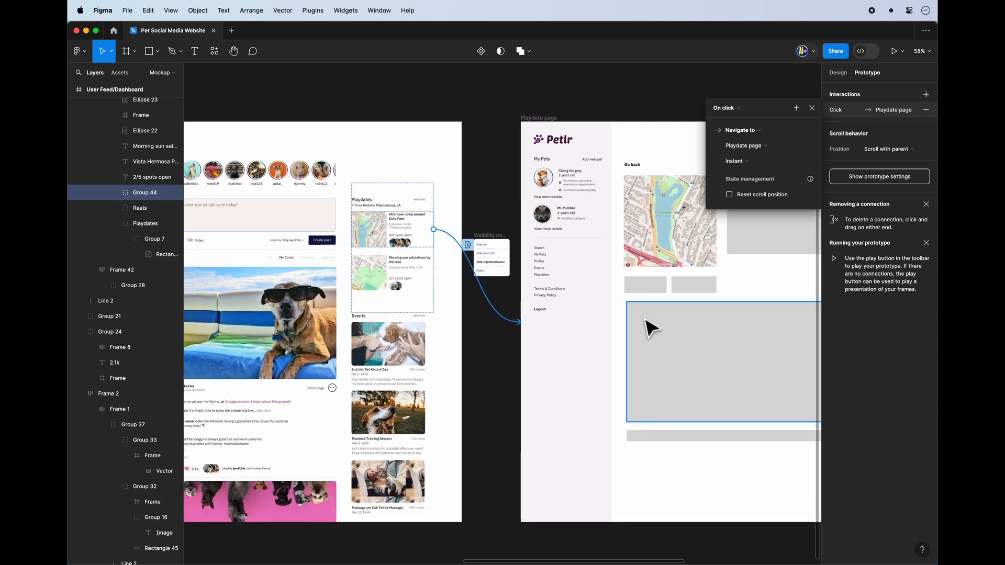
left_click(742, 195)
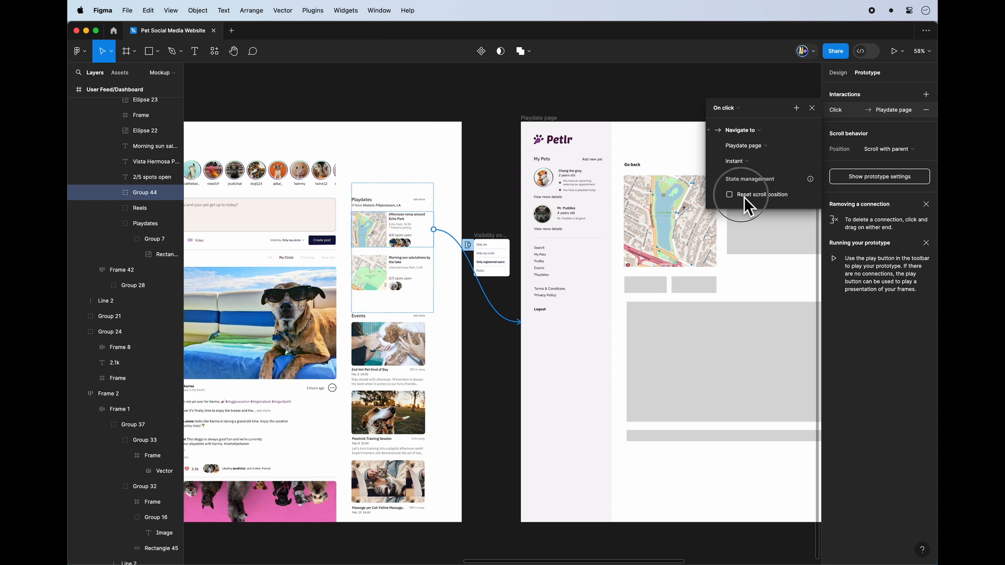
left_click(812, 107)
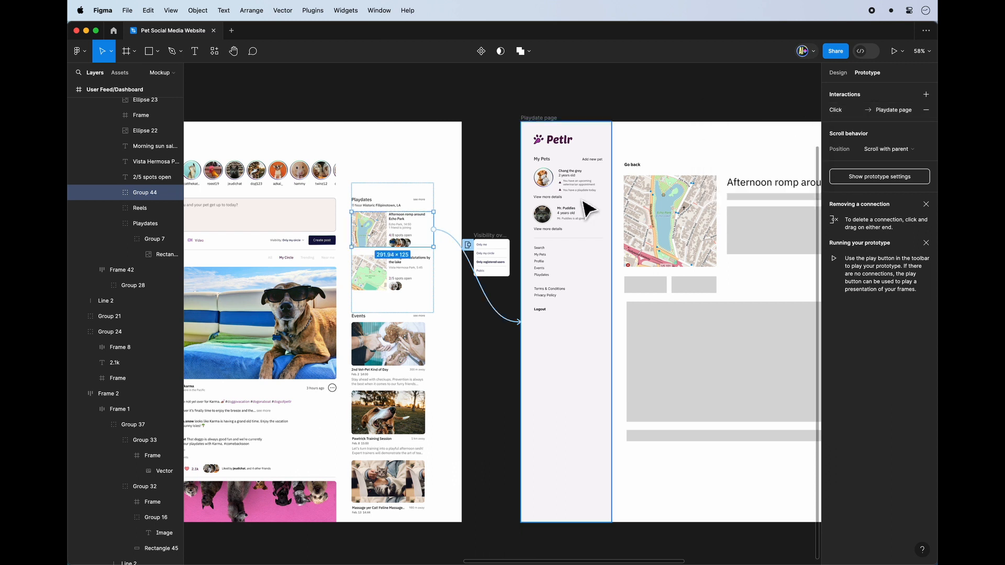
Link the Go back text on Playdate page to navigate to User Feed/Dashboard on click, with Reset component state enabled.
left_click(632, 163)
scroll(633, 163, "up", 2)
scroll(635, 167, "up", 5)
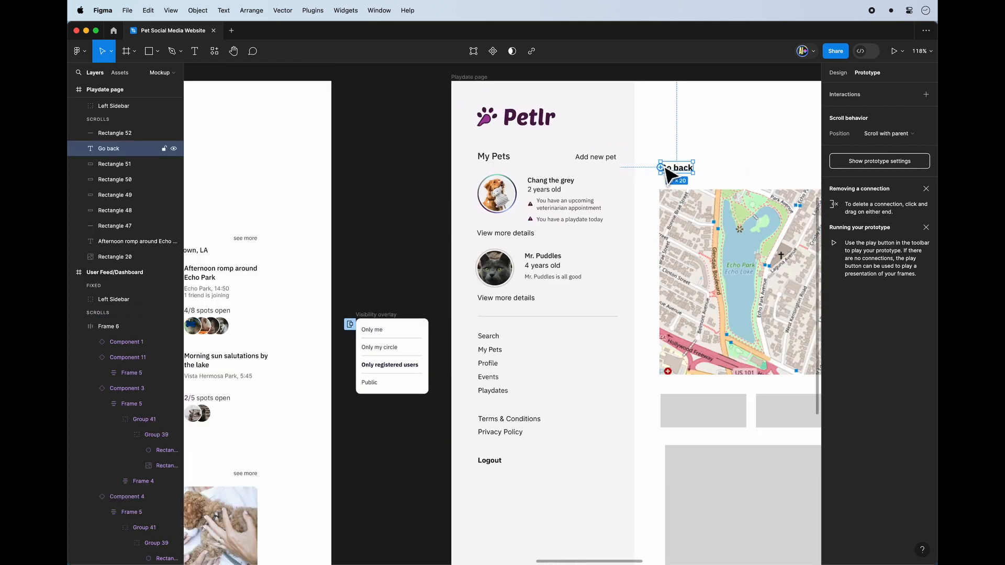
left_click(691, 156)
left_click(680, 167)
left_click_drag(680, 165, 324, 264)
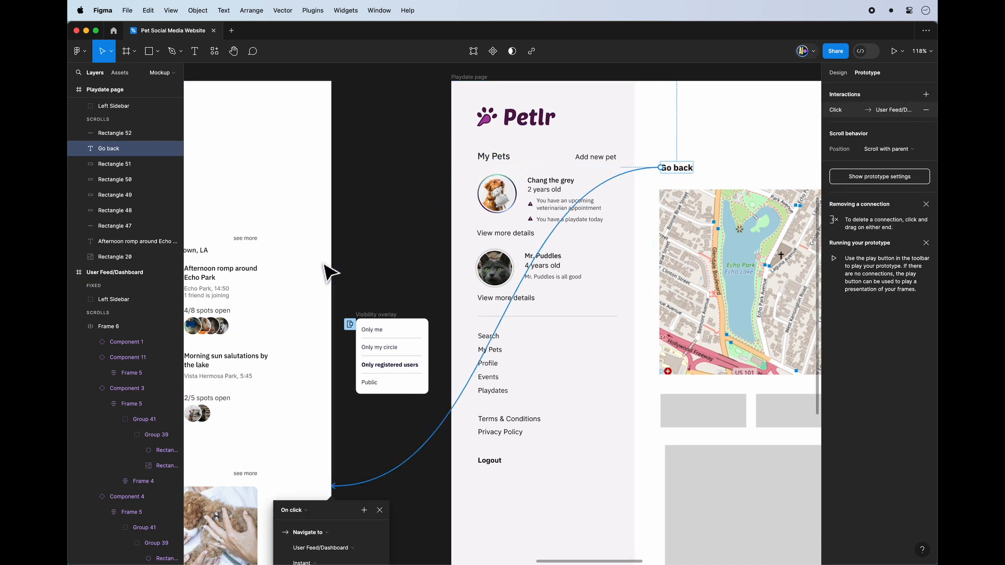
scroll(354, 261, "down", 5)
scroll(354, 260, "down", 2)
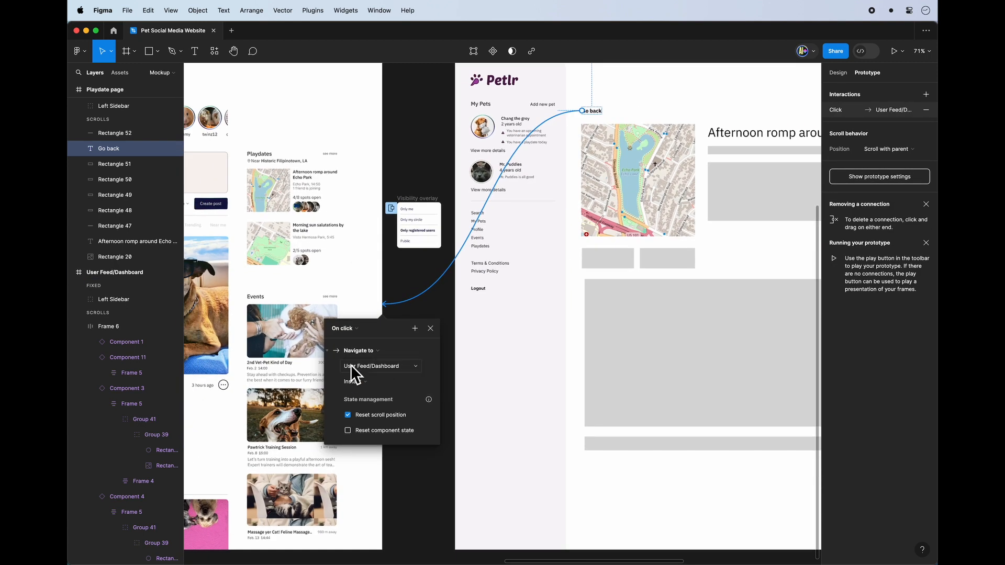
left_click(395, 431)
left_click(424, 468)
Present the prototype and open the Afternoon romp around Echo Park playdate from the feed to test its link.
scroll(413, 349, "up", 2)
scroll(414, 349, "left", 2)
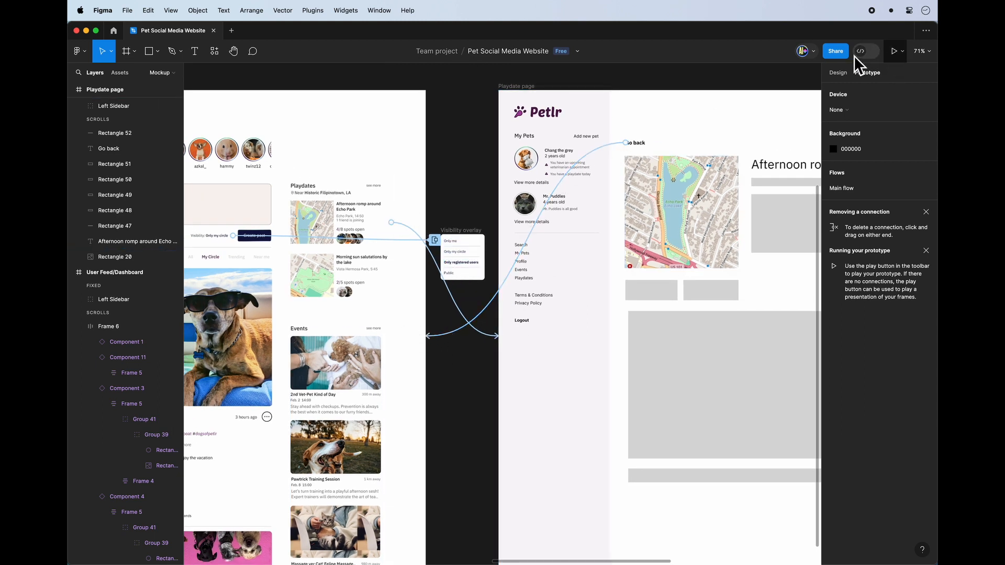
left_click(896, 53)
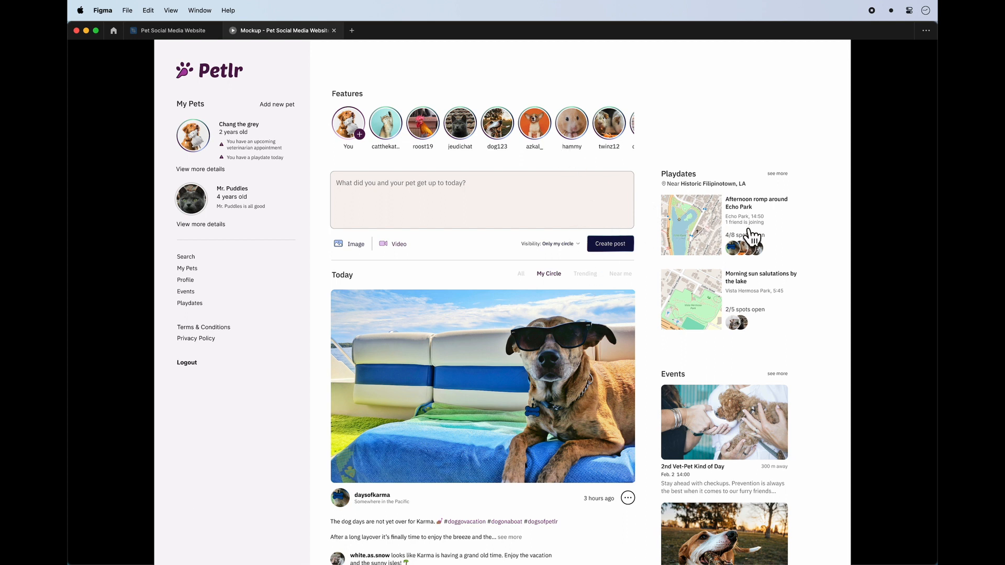
left_click(828, 118)
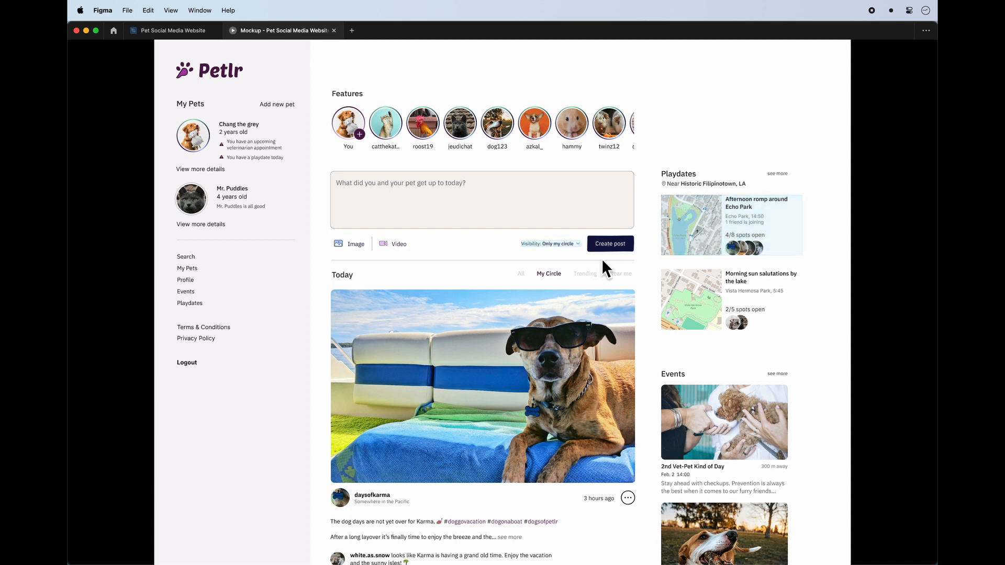
left_click(791, 138)
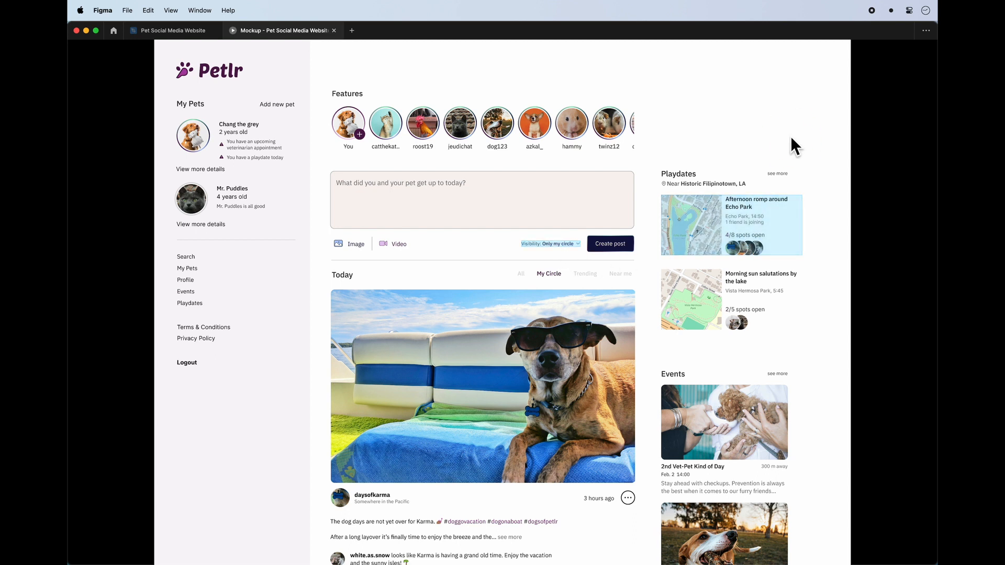
left_click(735, 225)
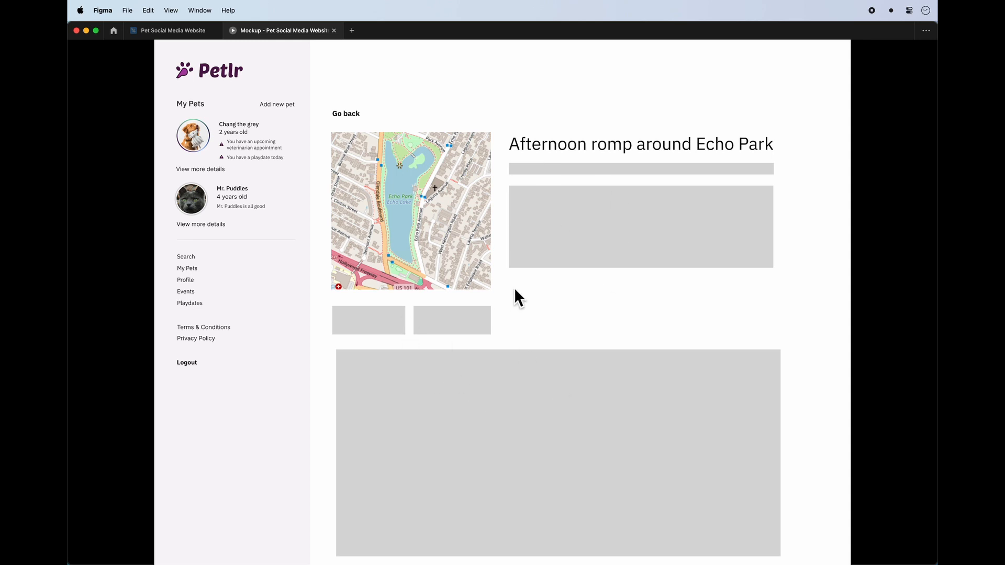
Check the playdate page's scrolling and fixed sidebar, return with Go back, and repeat the round trip to the feed.
scroll(512, 286, "down", 3)
scroll(510, 284, "up", 3)
scroll(510, 285, "down", 3)
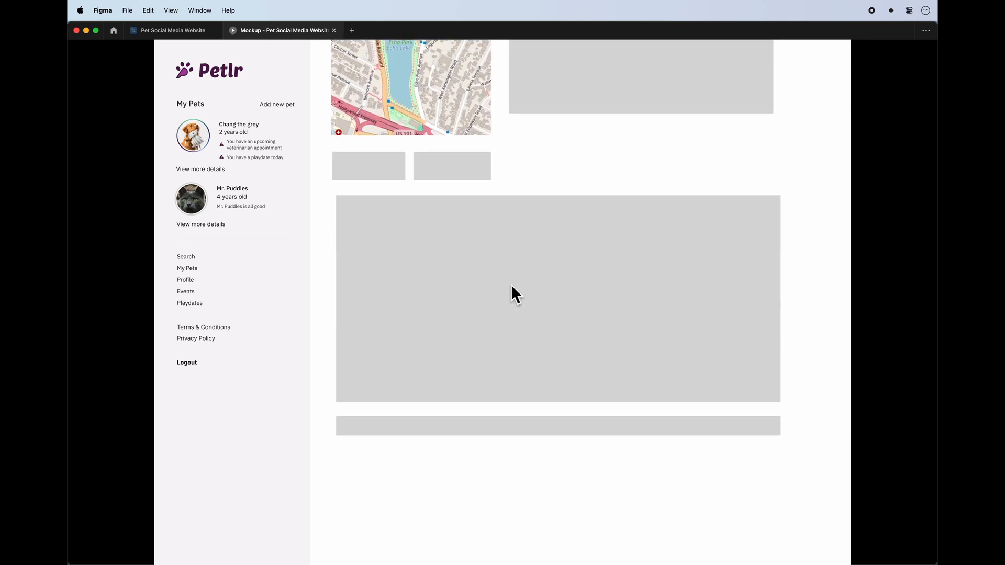
scroll(511, 285, "up", 3)
scroll(390, 225, "down", 3)
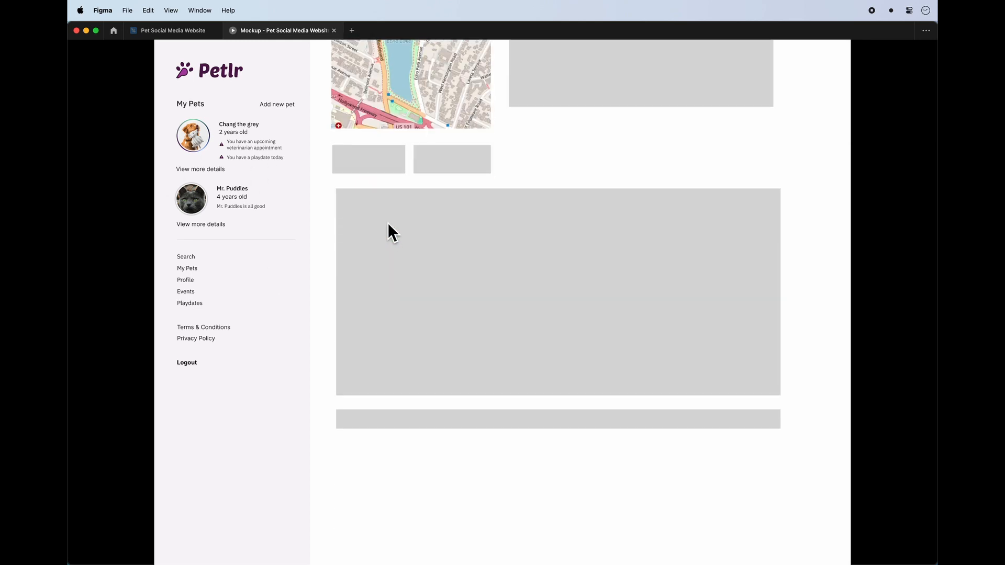
scroll(387, 222, "up", 3)
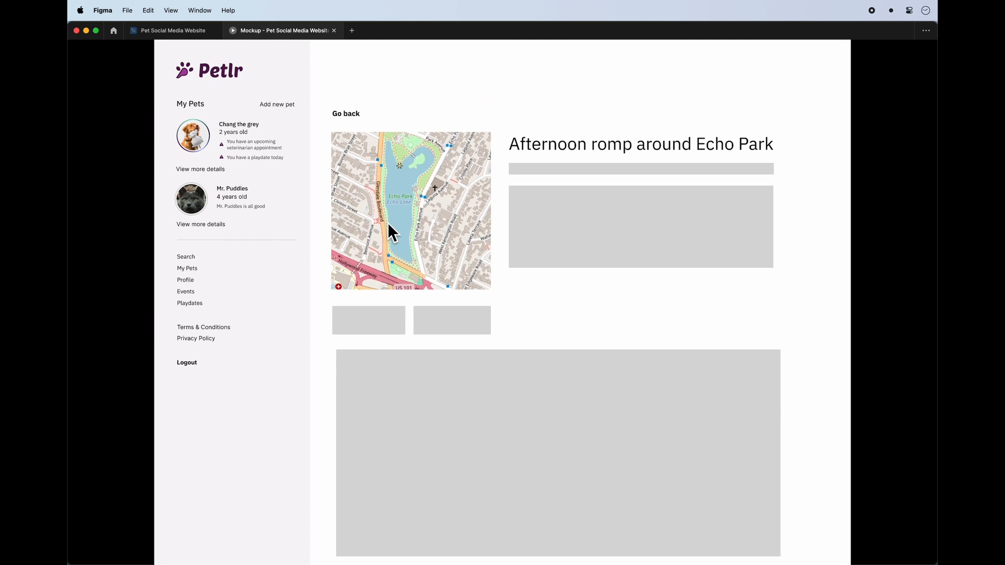
left_click(345, 118)
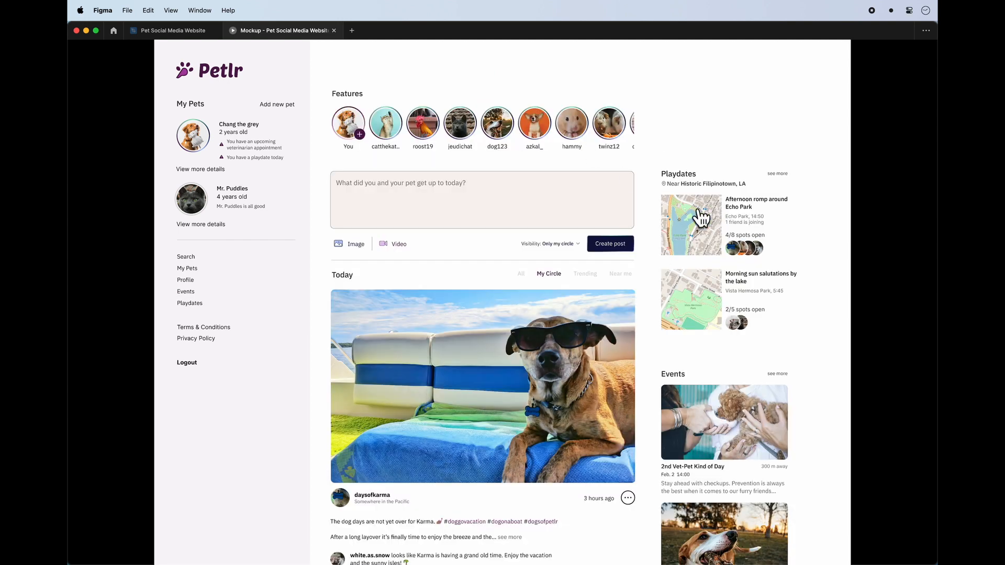
left_click(682, 245)
left_click(343, 115)
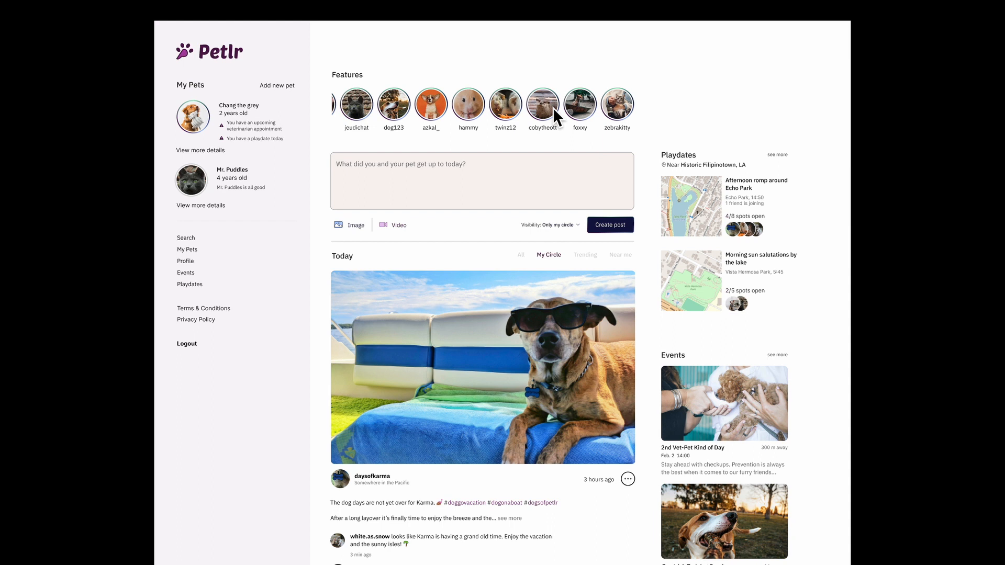
Test the Features row's horizontal scrolling and the feed's vertical scrolling with the fixed and sticky sidebars.
scroll(553, 108, "right", 2)
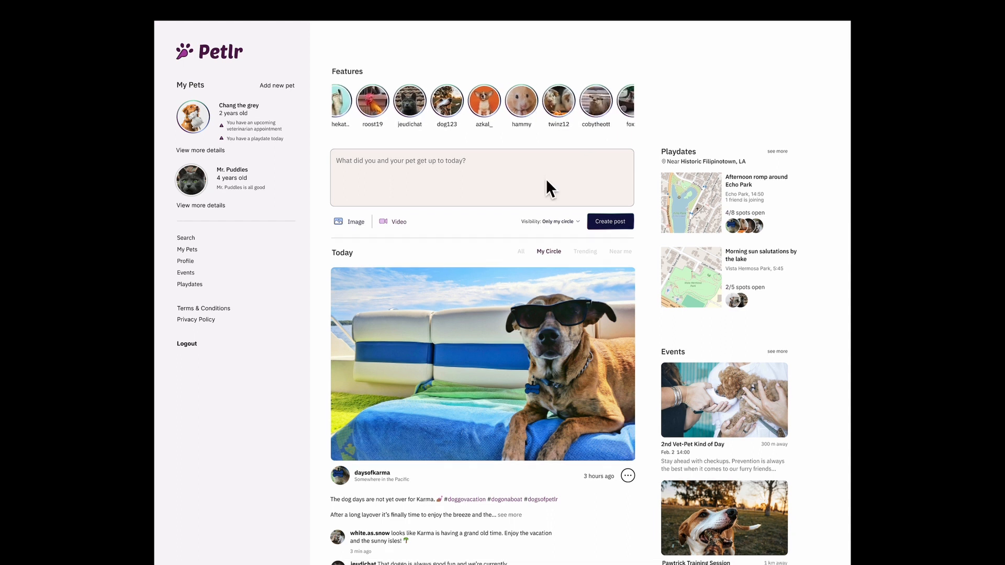
scroll(545, 178, "down", 2)
scroll(542, 174, "down", 4)
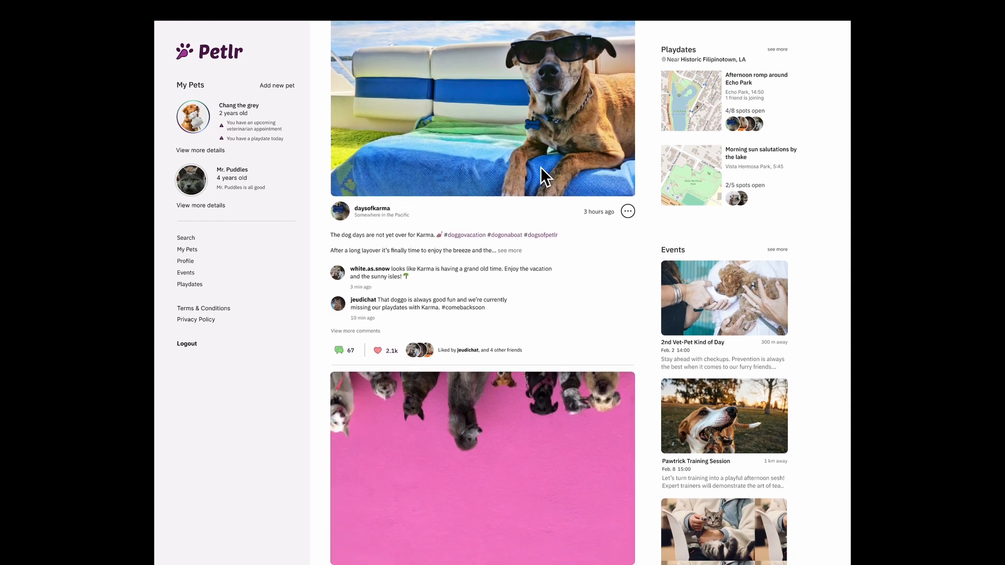
scroll(540, 168, "up", 5)
scroll(538, 164, "down", 3)
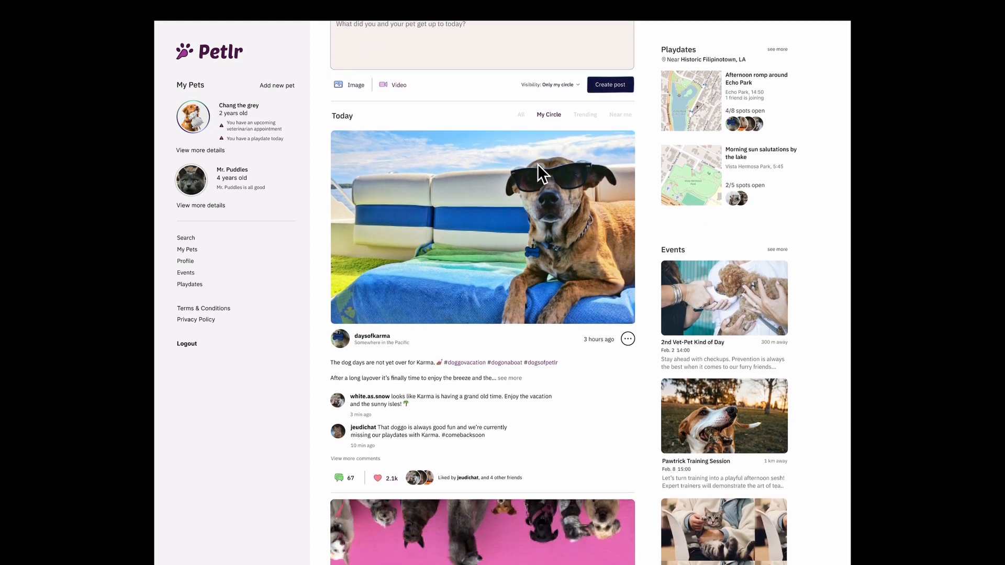
scroll(538, 164, "up", 4)
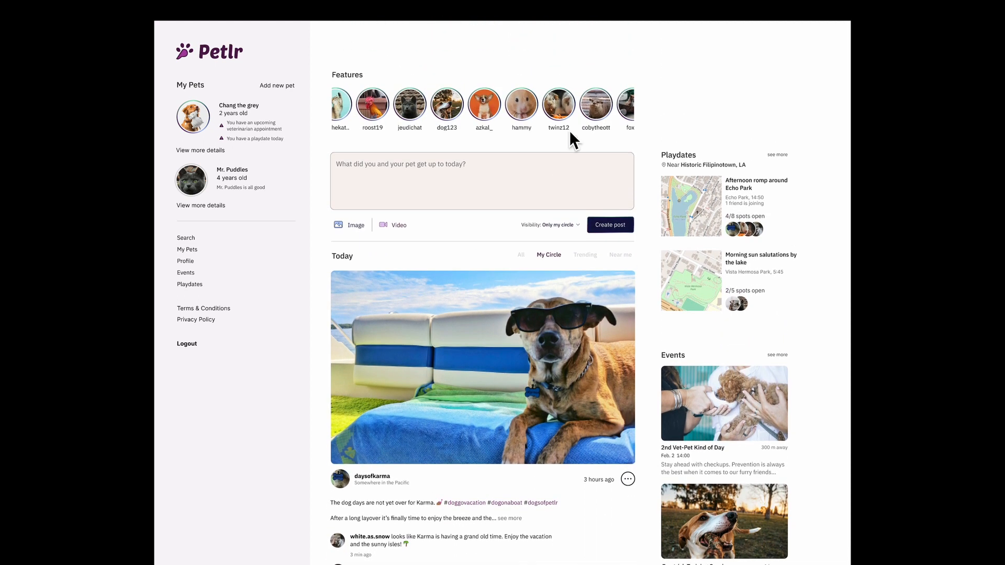
Open and dismiss the Visibility overlay twice, and test the Echo Park playdate link together with its Go back link.
left_click(566, 225)
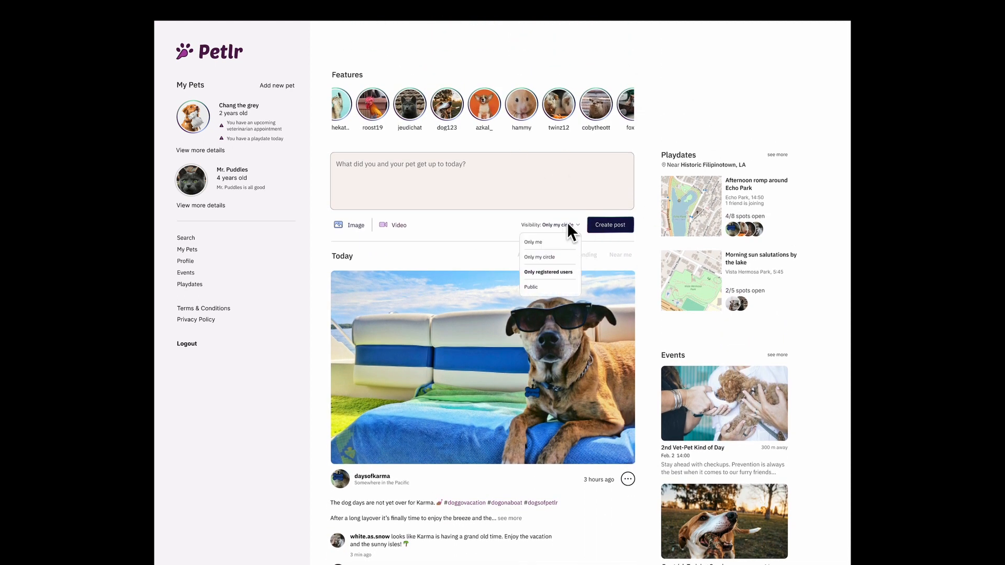
left_click(492, 236)
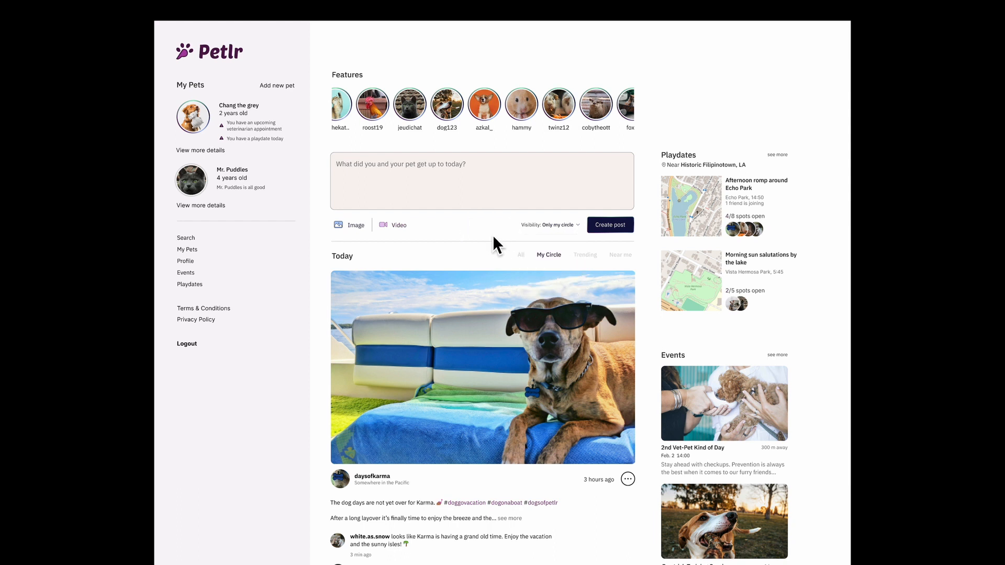
left_click(565, 226)
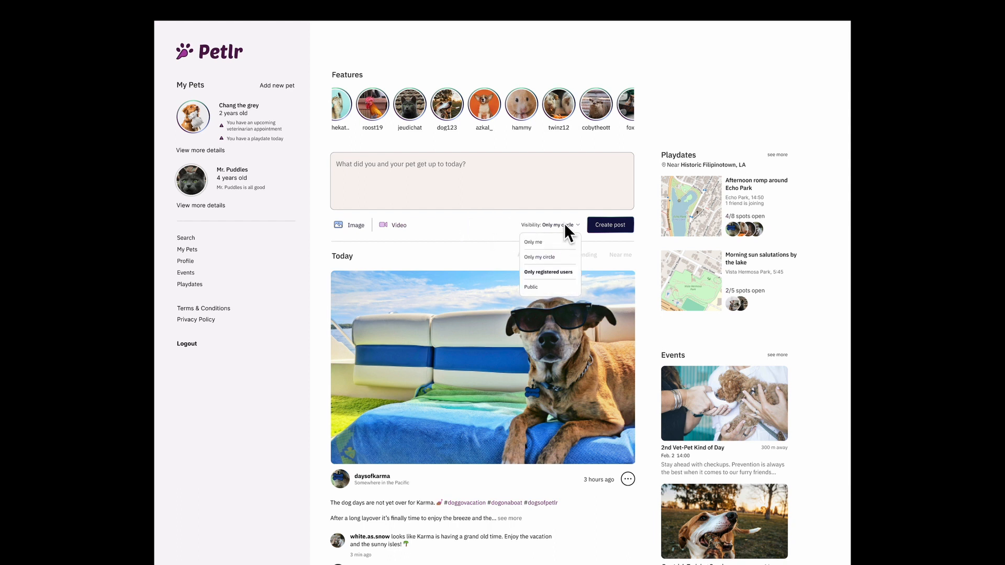
left_click(499, 254)
left_click(711, 205)
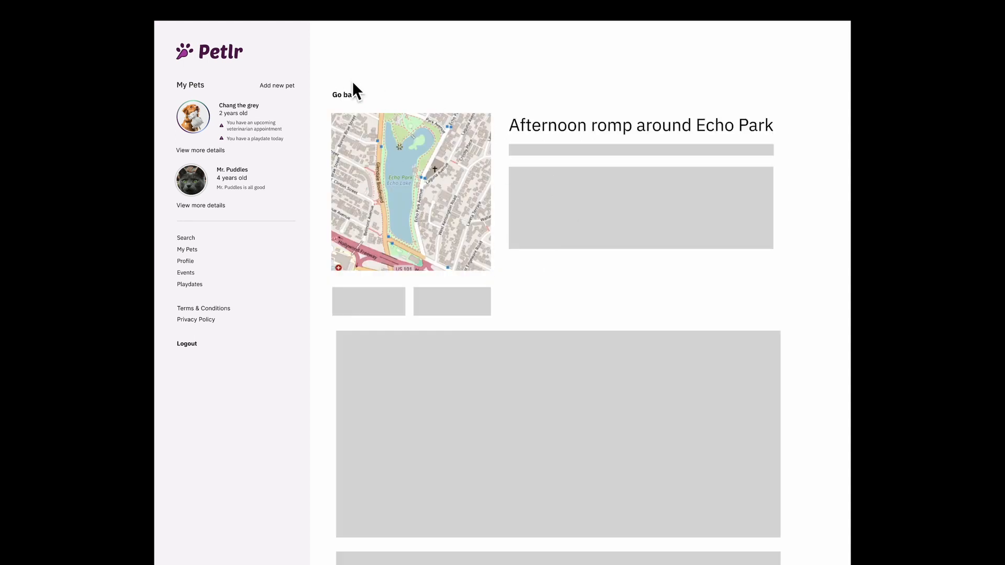
left_click(346, 94)
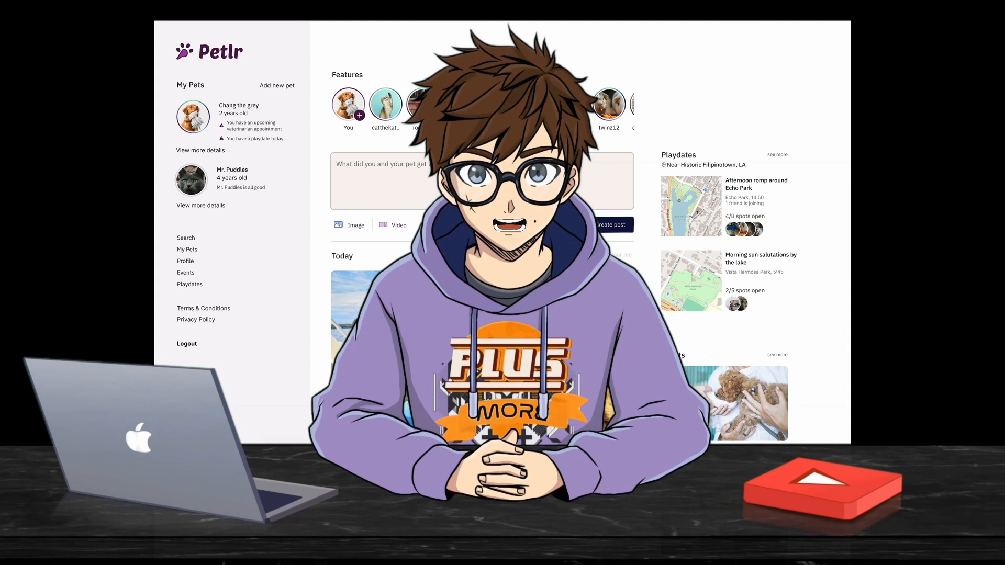
scroll(353, 107, "down", 2)
scroll(482, 210, "down", 3)
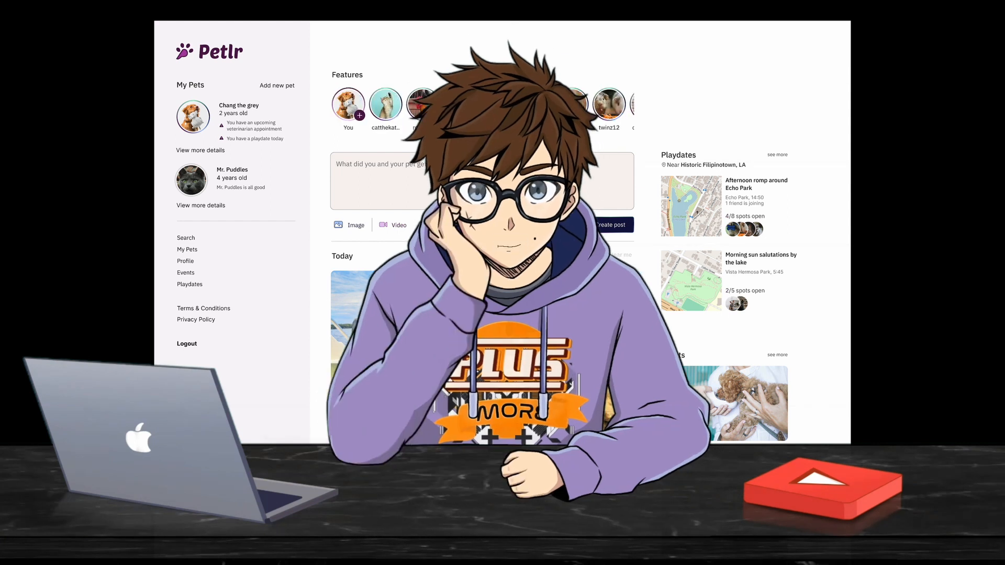
scroll(576, 235, "down", 4)
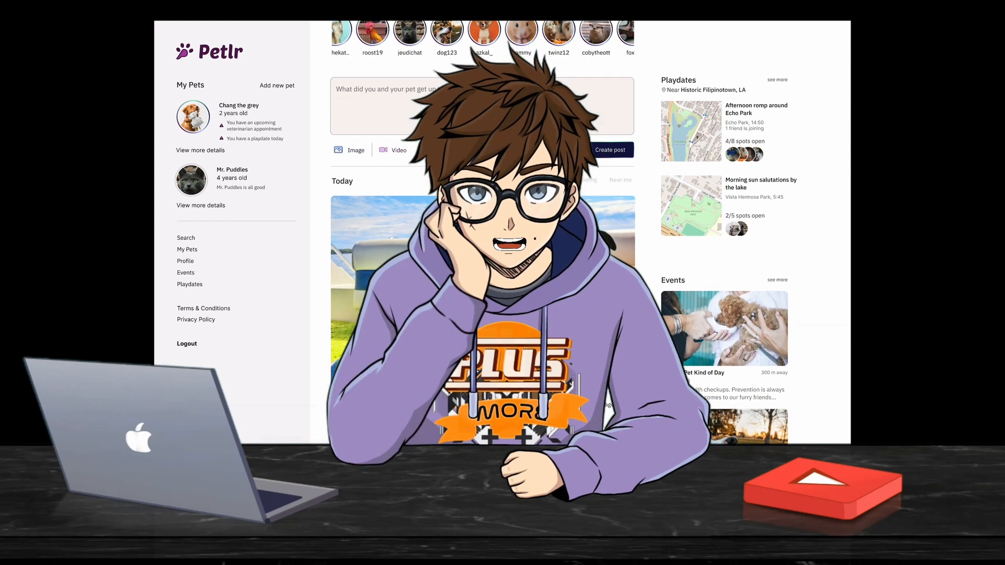
scroll(482, 236, "down", 3)
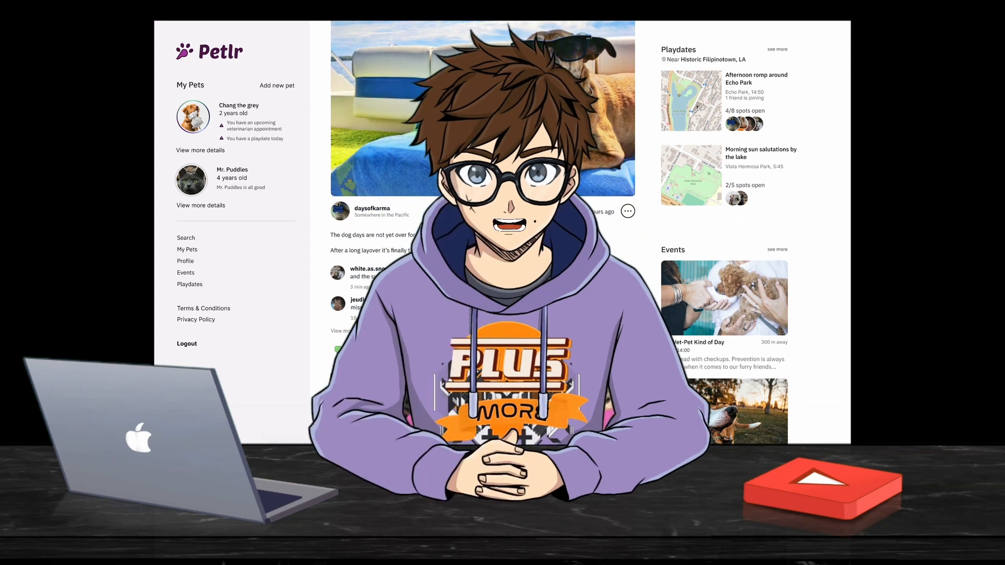